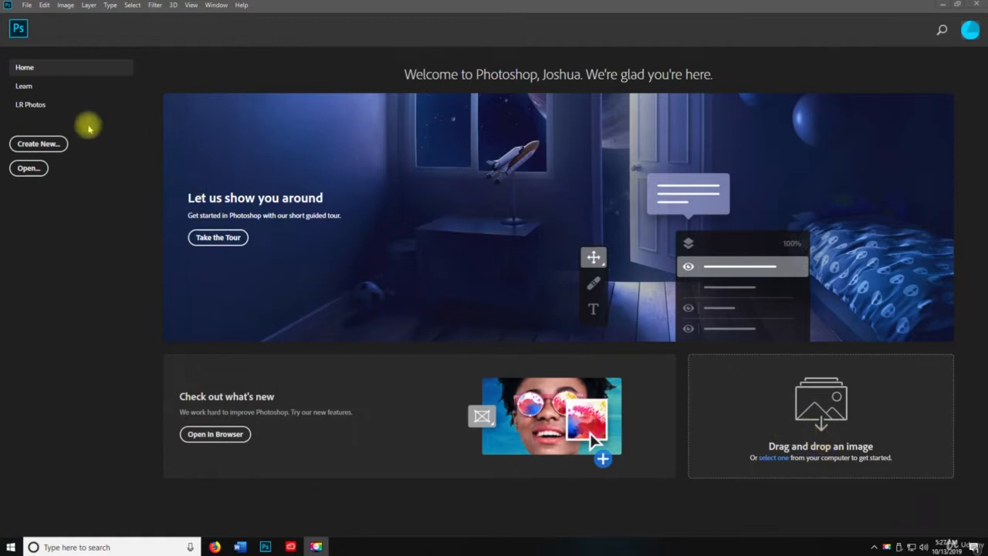
Step: Browse the in-app and web tutorials on the Learn page down to the end of the list
key("space")
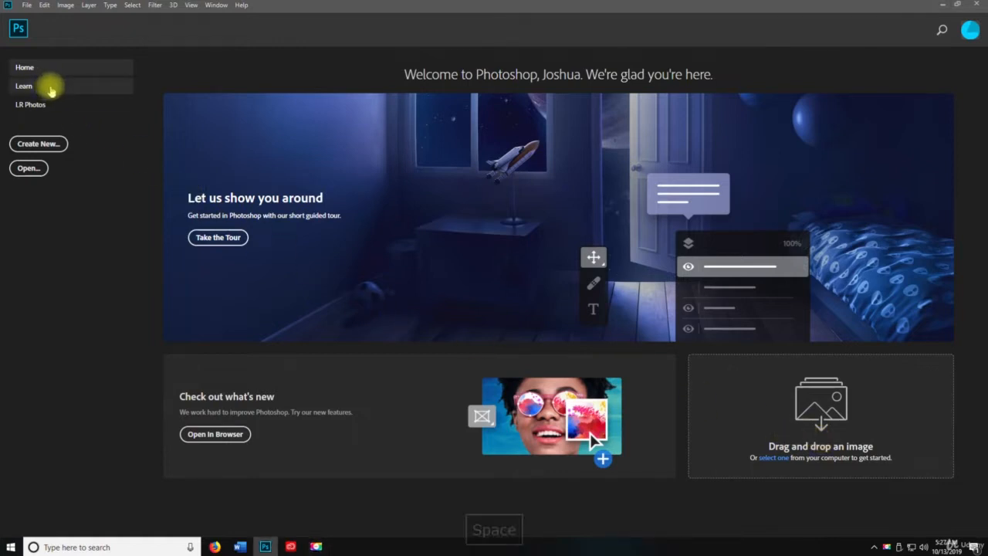
left_click(49, 87)
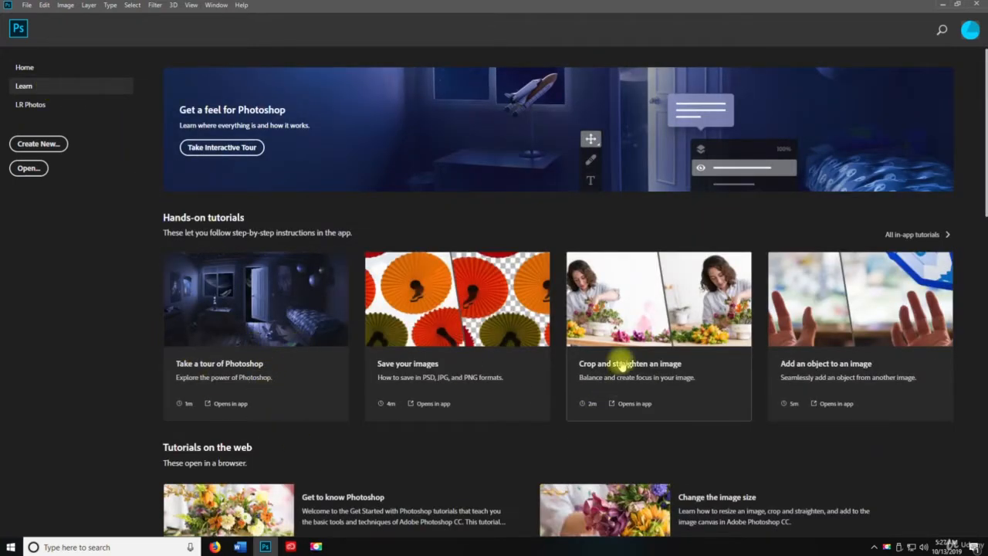
scroll(653, 375, "down", 2)
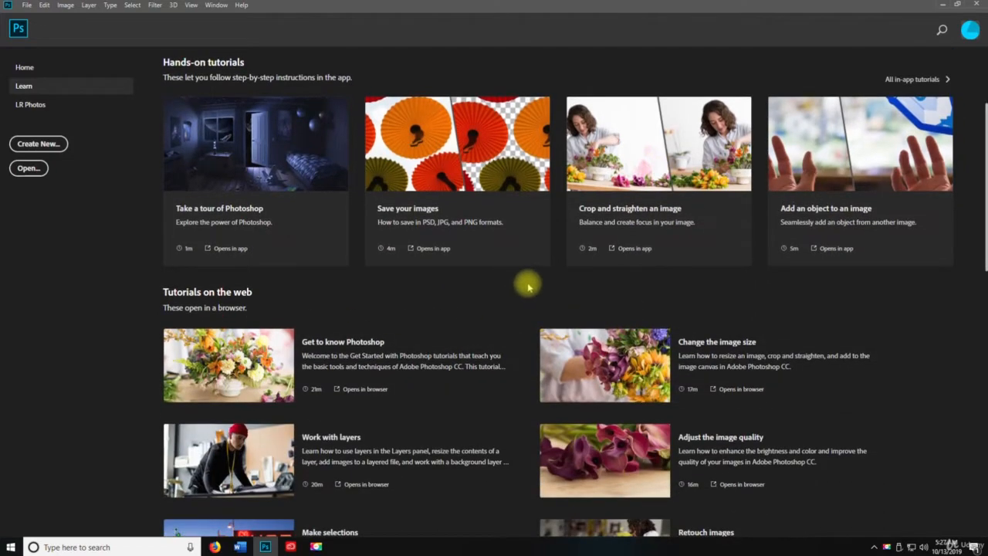
scroll(525, 280, "up", 1)
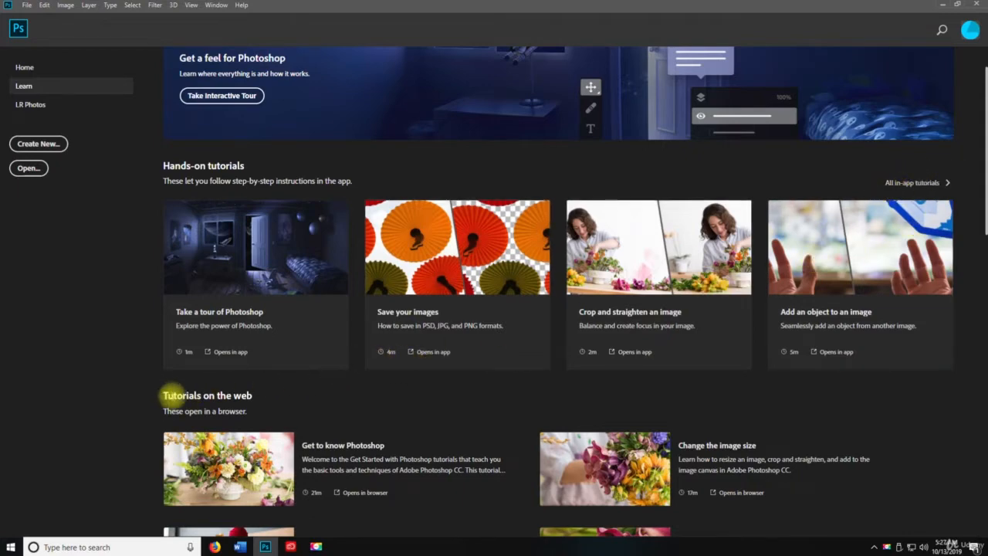
scroll(170, 309, "down", 2)
scroll(355, 254, "down", 3)
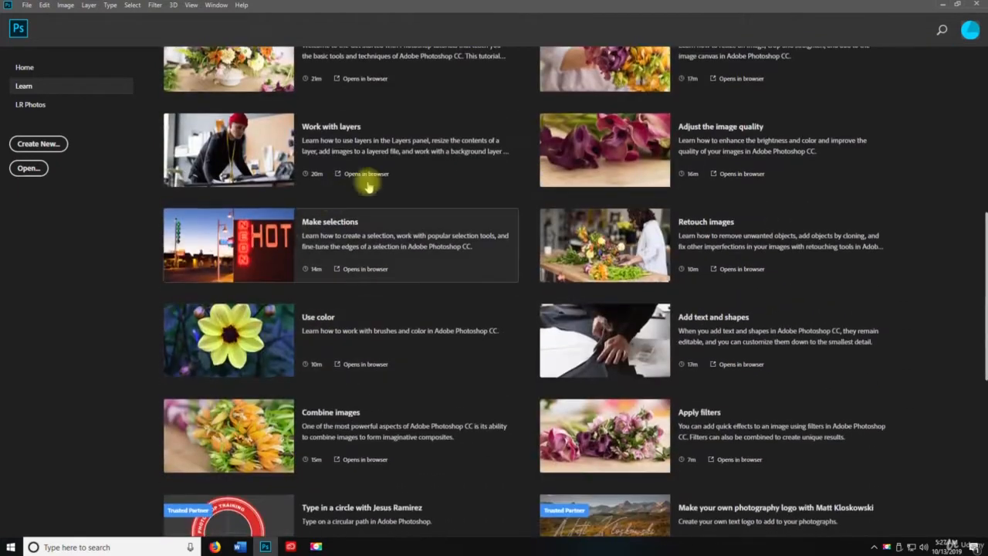
scroll(838, 396, "down", 3)
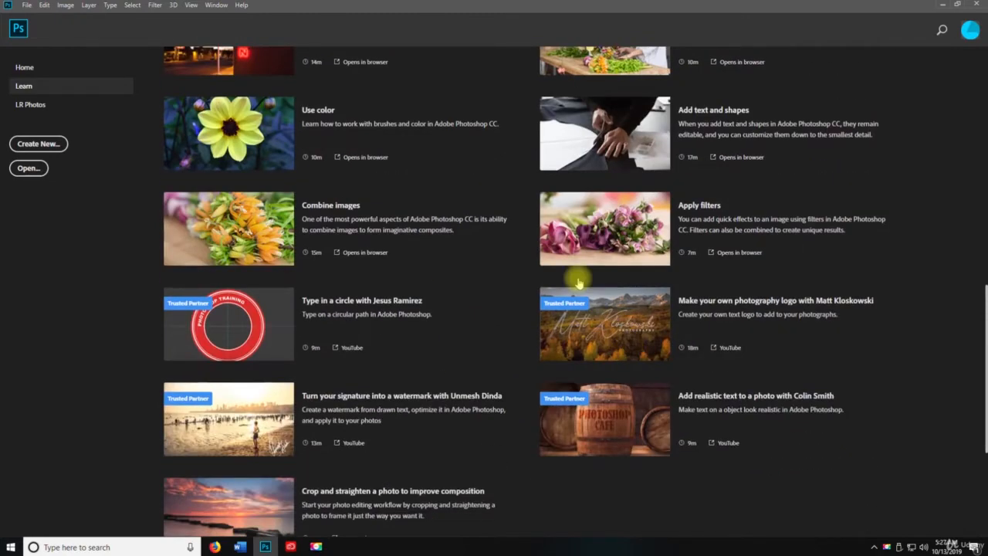
scroll(498, 298, "down", 3)
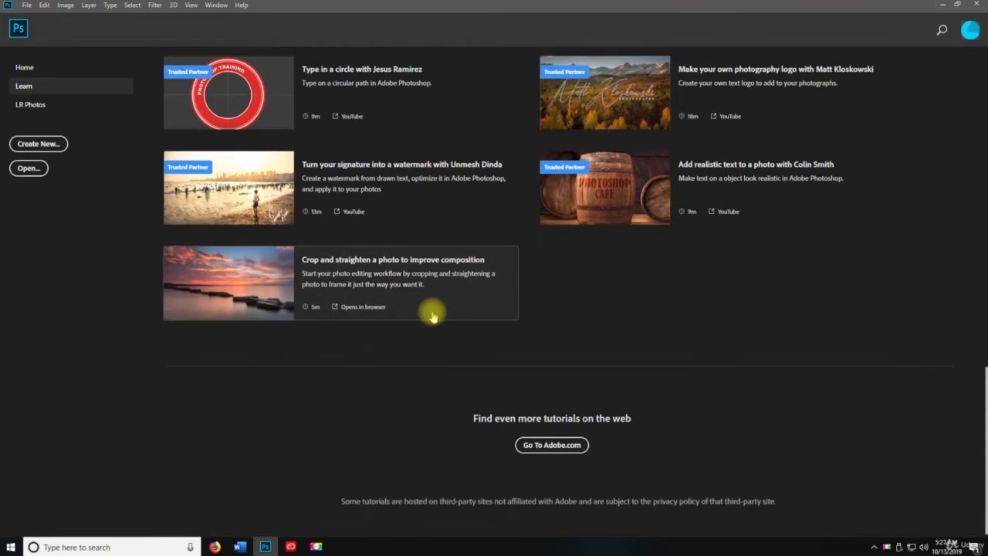
scroll(432, 312, "up", 2)
scroll(432, 317, "up", 10)
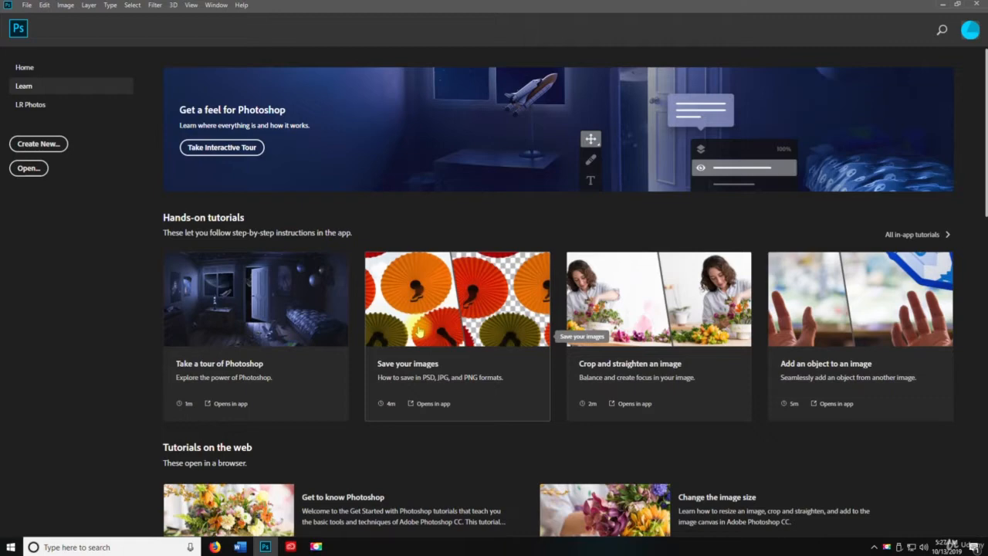
Step: Look at the LR Photos page, return to Home, and open and exit the search screen
left_click(29, 108)
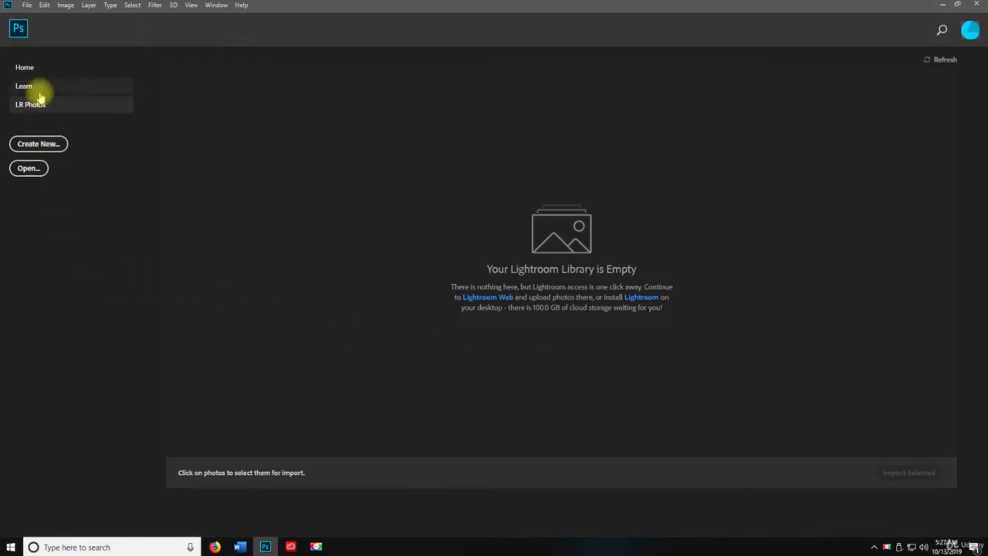
left_click(31, 71)
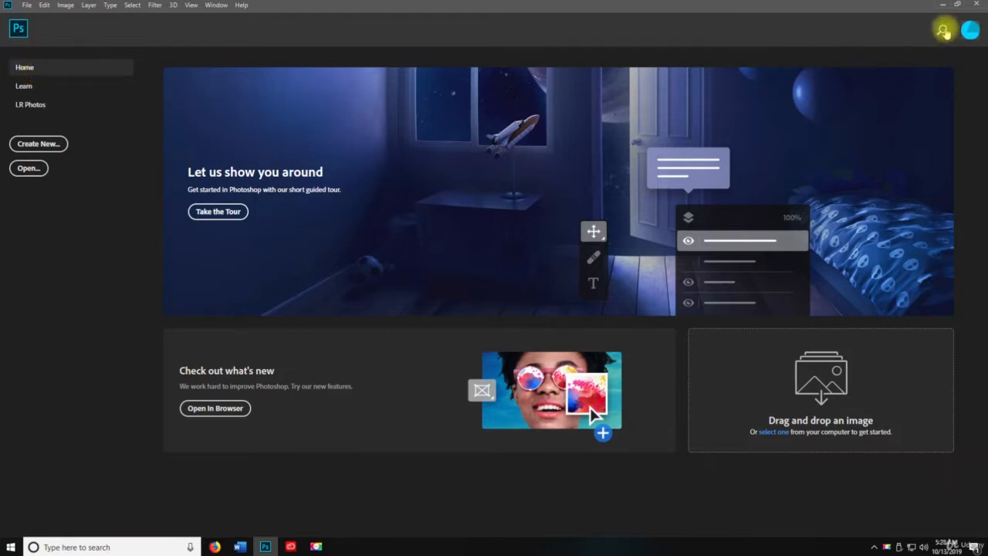
left_click(943, 31)
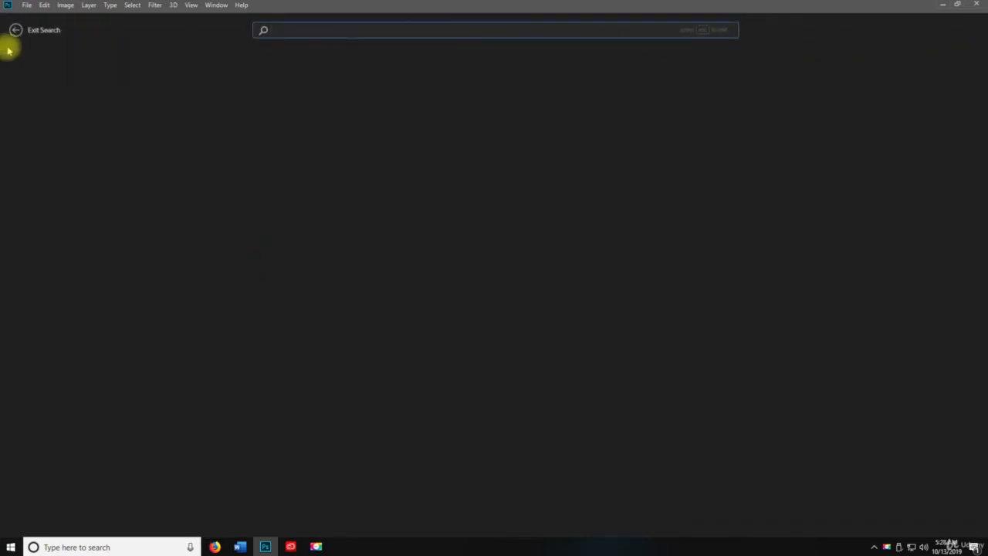
left_click(43, 30)
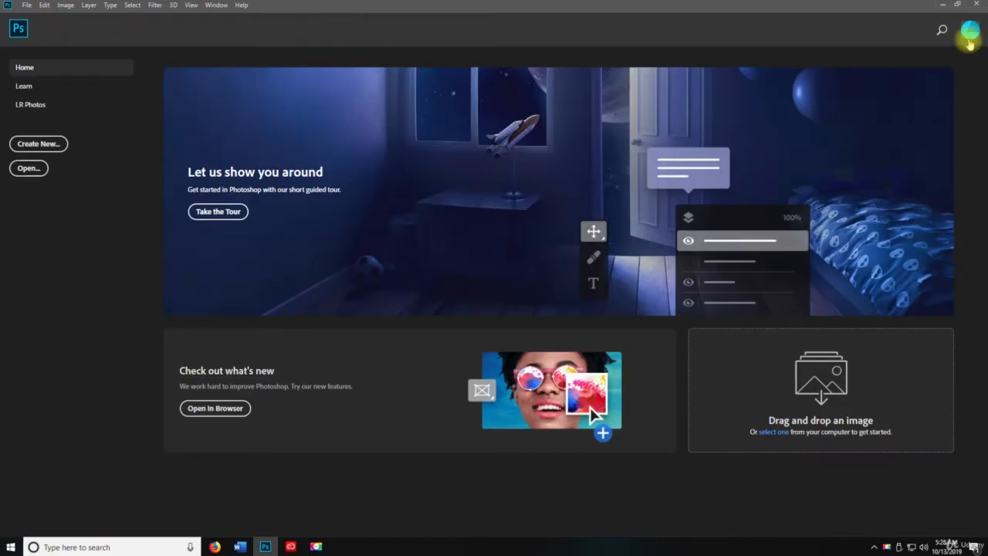
Step: View the Adobe account overview in the browser, close that page, and return to Photoshop
left_click(969, 38)
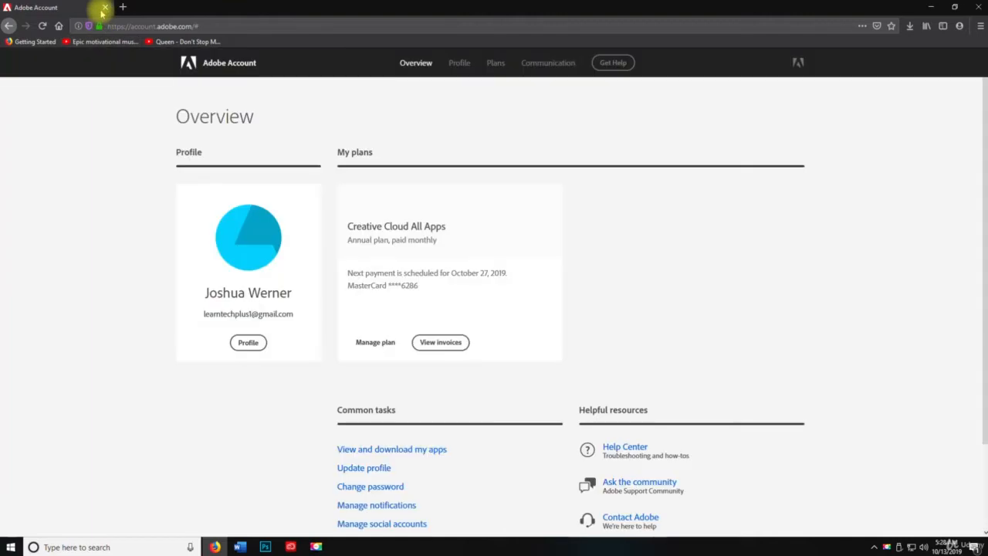
left_click(105, 8)
key("space")
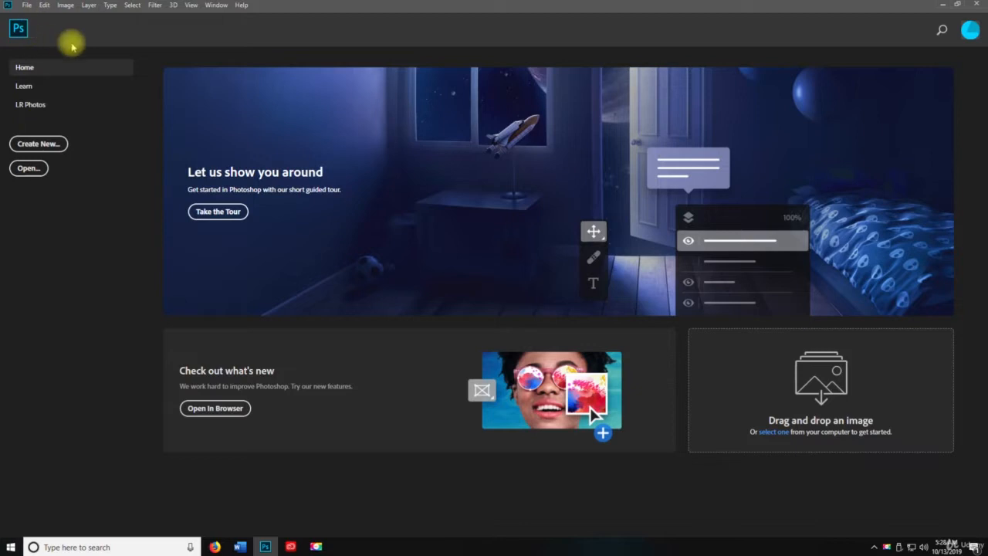
Step: Create a new Default Photoshop Size document, 7 by 5 inches at 300 pixels/inch with a white background
left_click(27, 5)
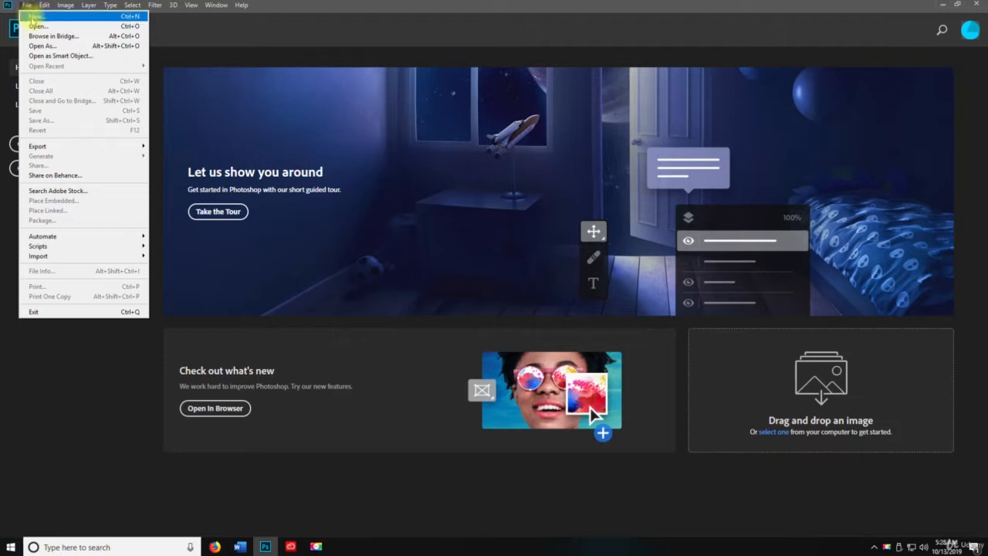
left_click(34, 17)
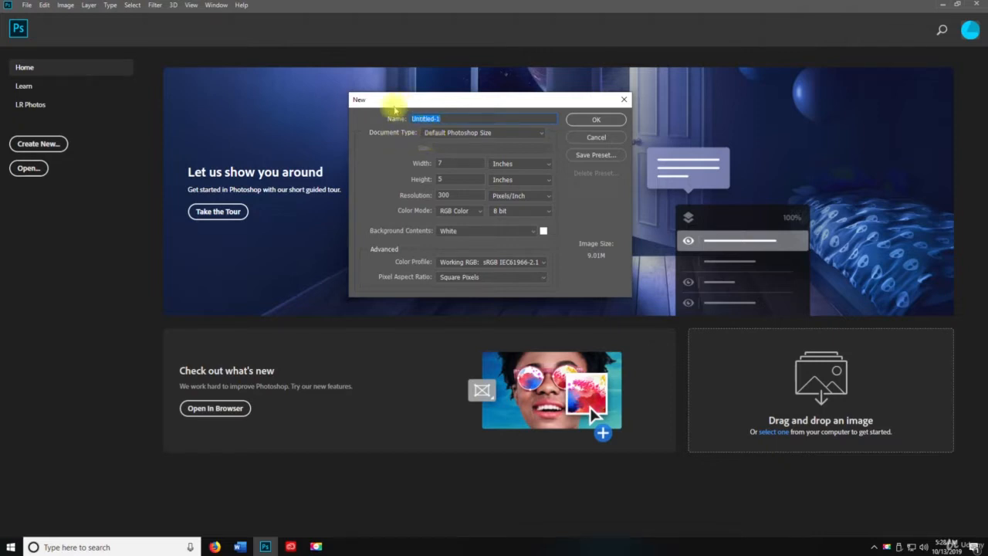
left_click_drag(381, 100, 385, 205)
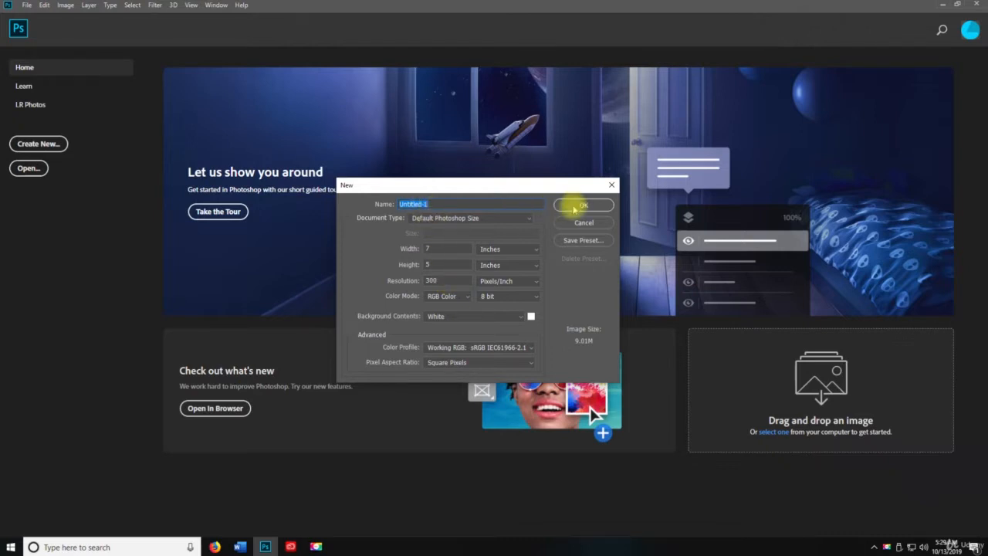
left_click(581, 205)
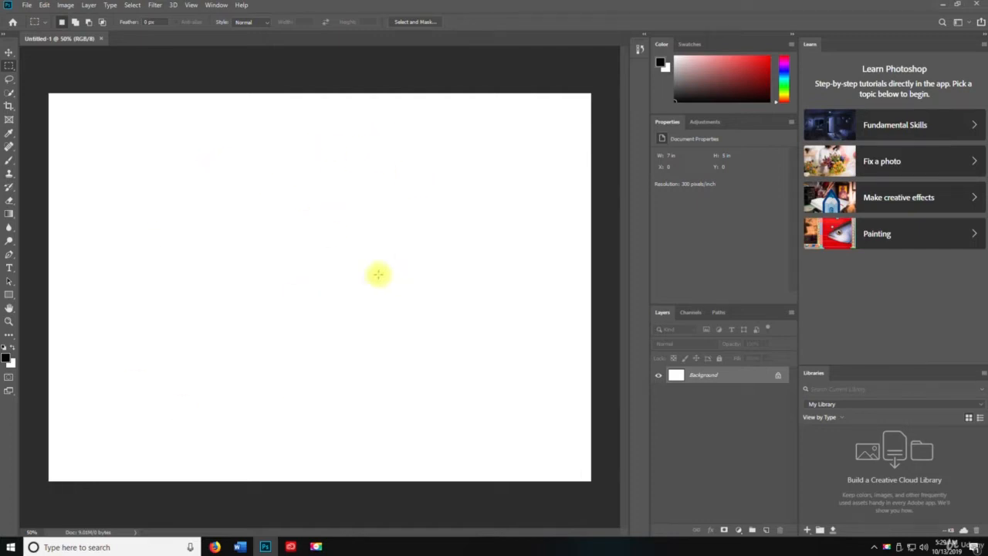
Step: Create a new document of type Web at the Web Most Common size of 1366 by 768 pixels, 72 pixels/inch
left_click(27, 6)
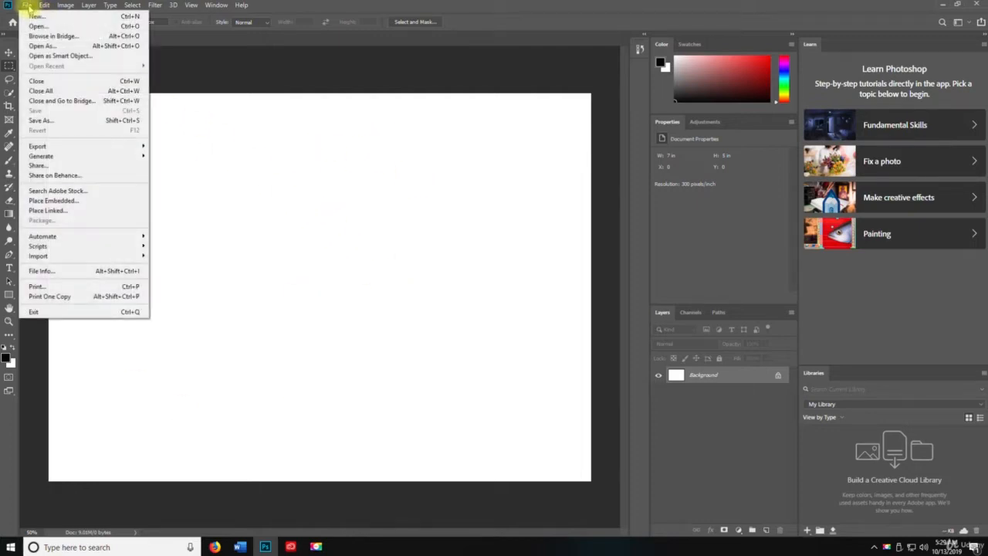
left_click(27, 5)
left_click(27, 5)
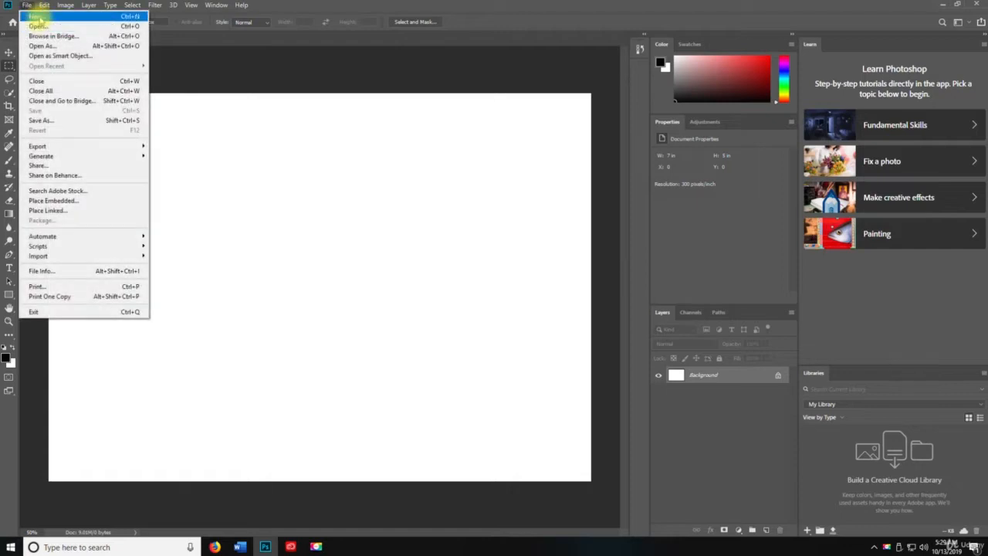
left_click(36, 16)
left_click_drag(403, 185, 297, 148)
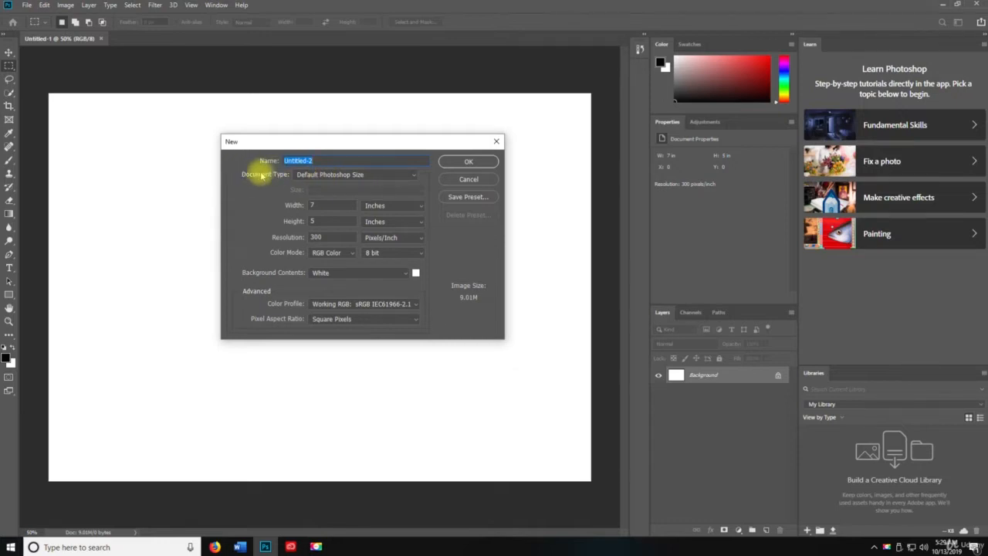
left_click(310, 174)
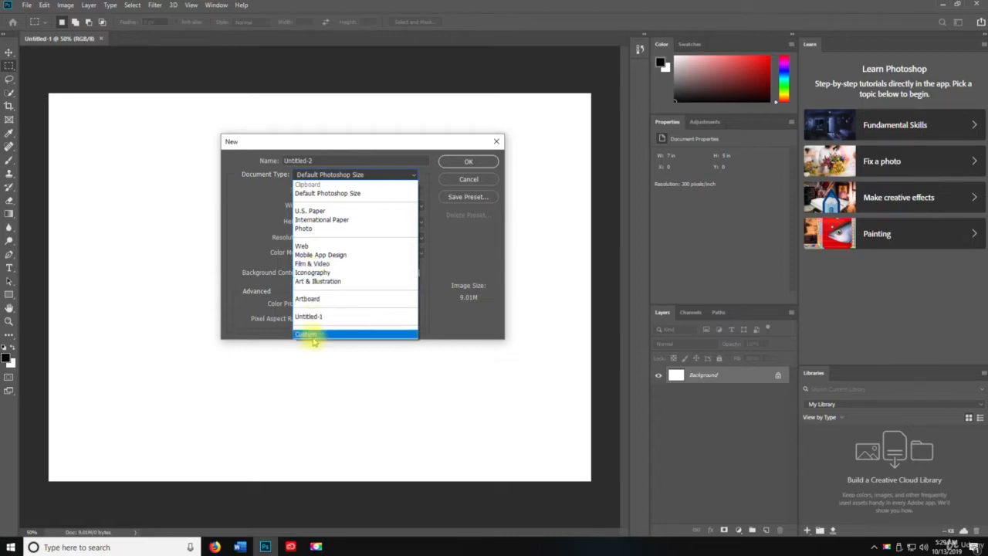
left_click(257, 232)
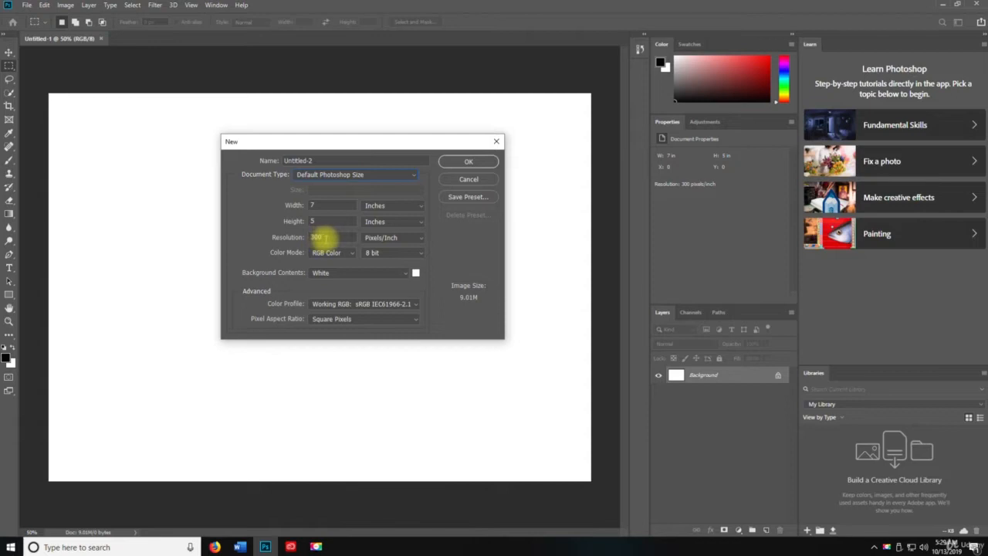
left_click(316, 173)
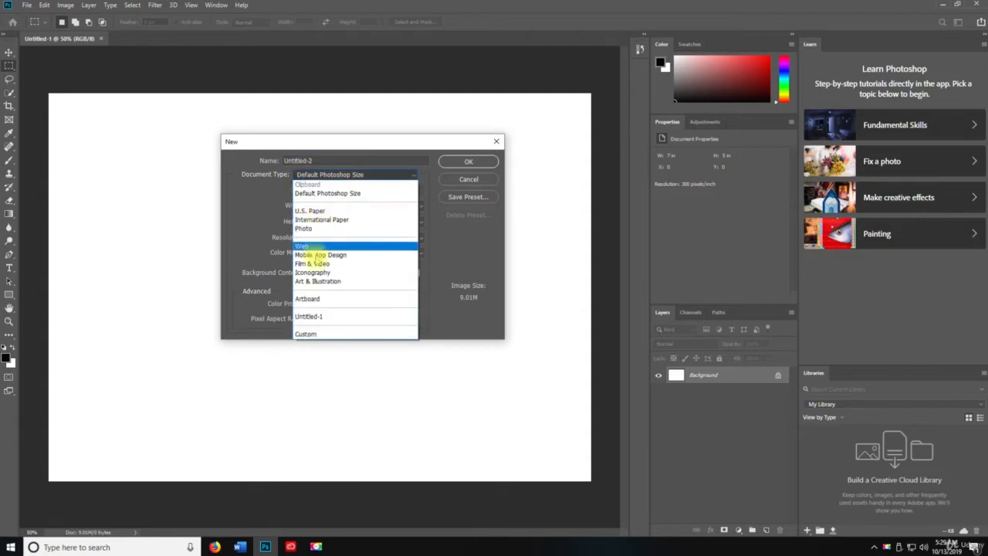
left_click(319, 246)
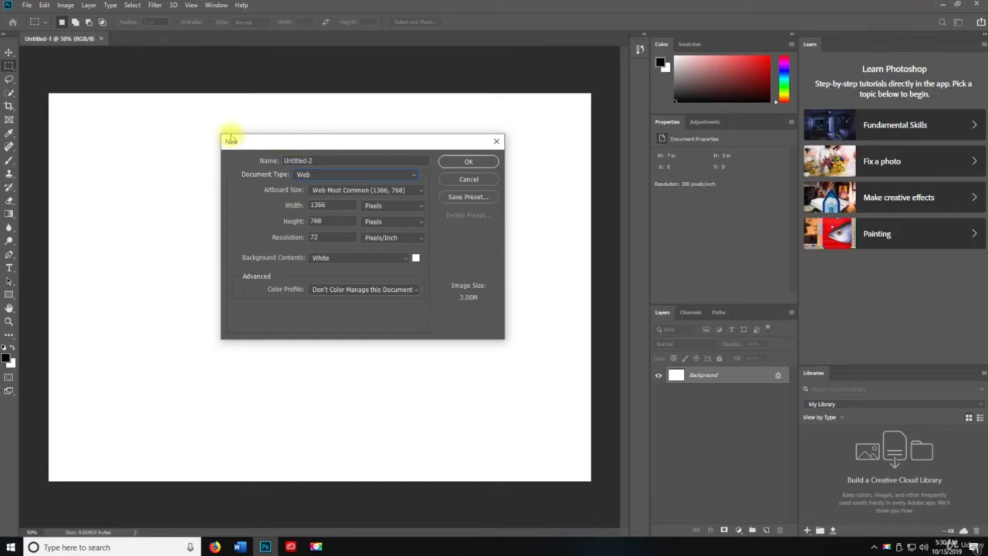
left_click(26, 4)
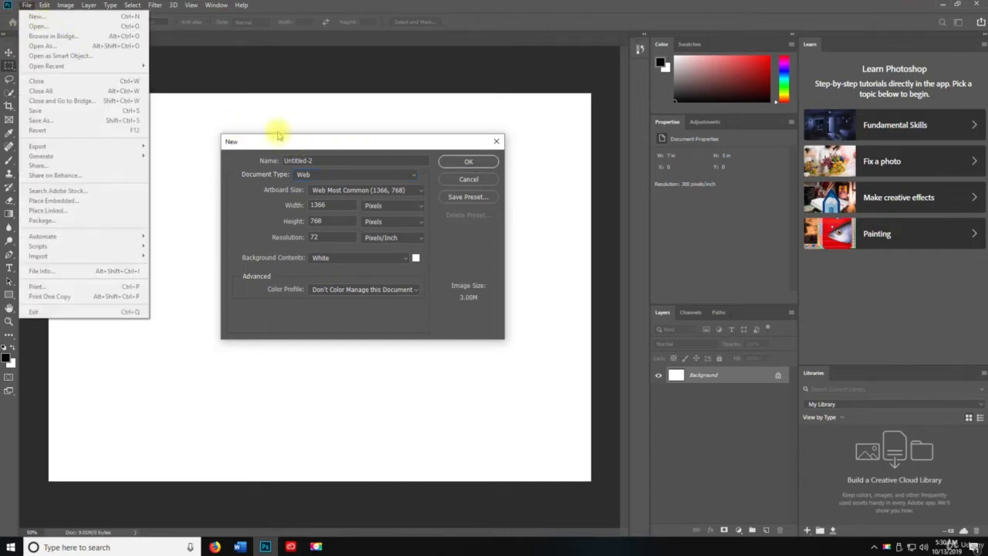
left_click(489, 161)
Step: Create a new Film & Video document at HDTV 1080p, 1920 by 1080 pixels and 72 pixels/inch
left_click(28, 5)
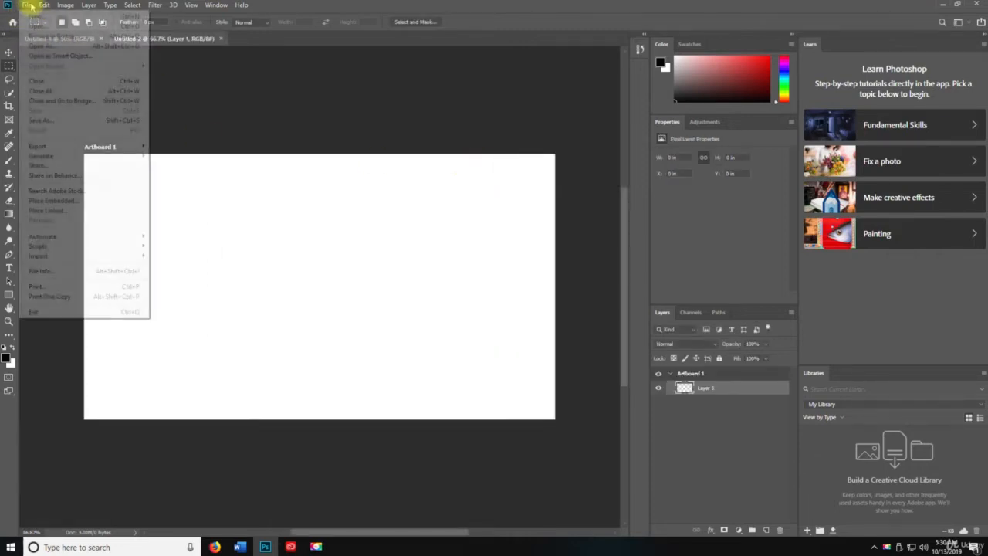
left_click(260, 205)
key("v")
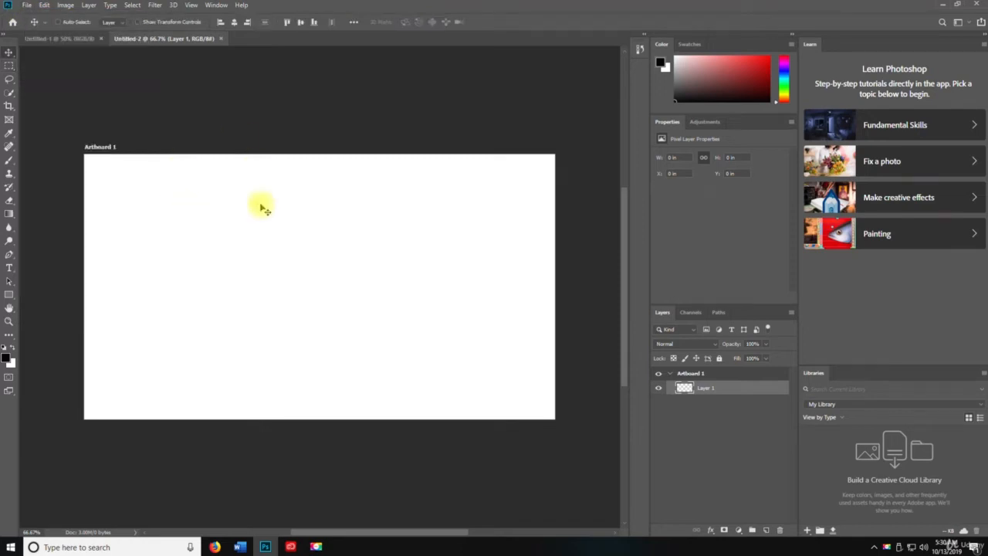
key("ctrl+n")
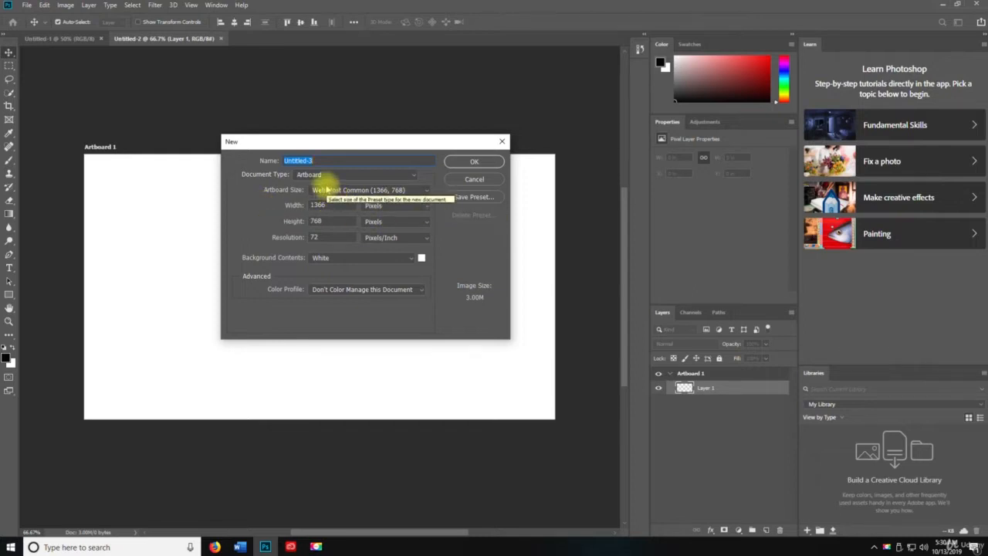
left_click(320, 175)
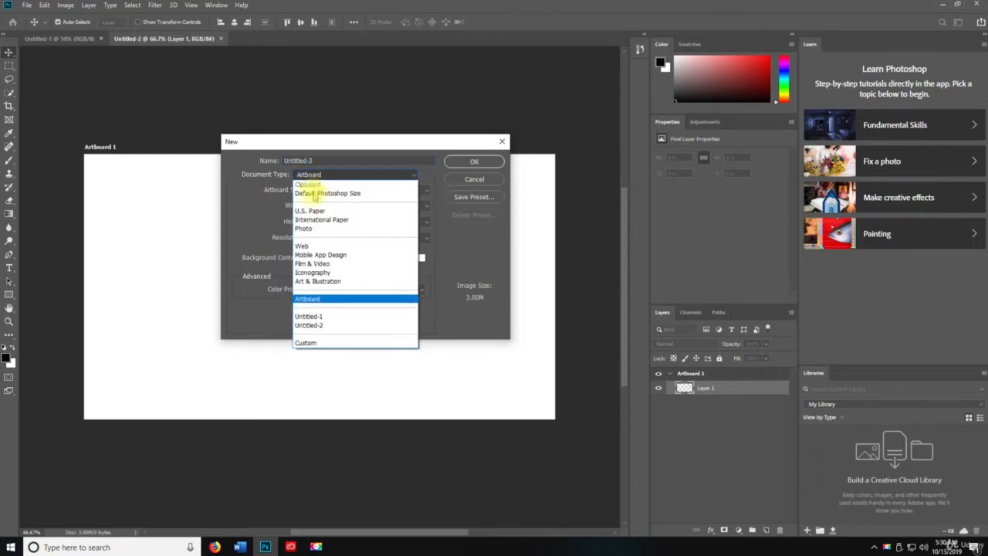
left_click(312, 263)
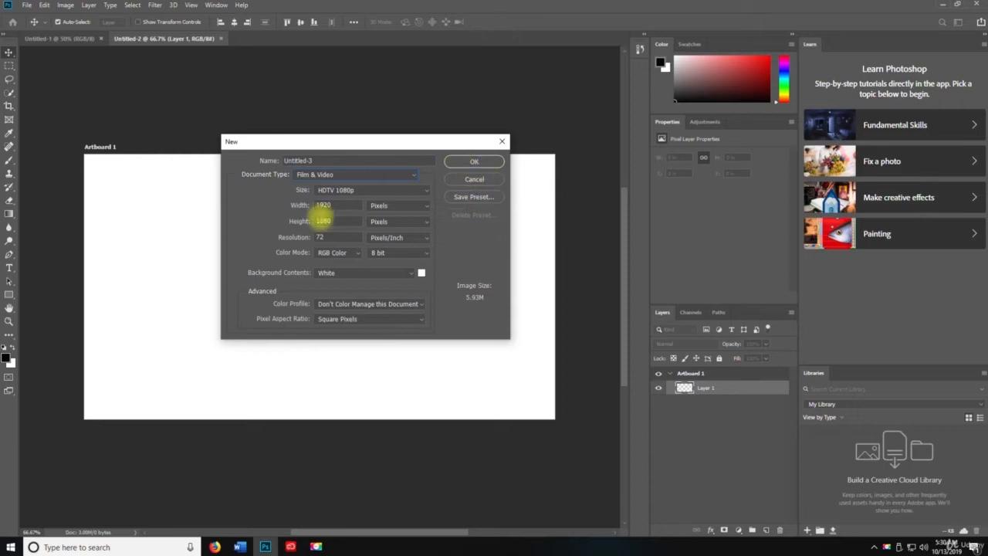
left_click(466, 161)
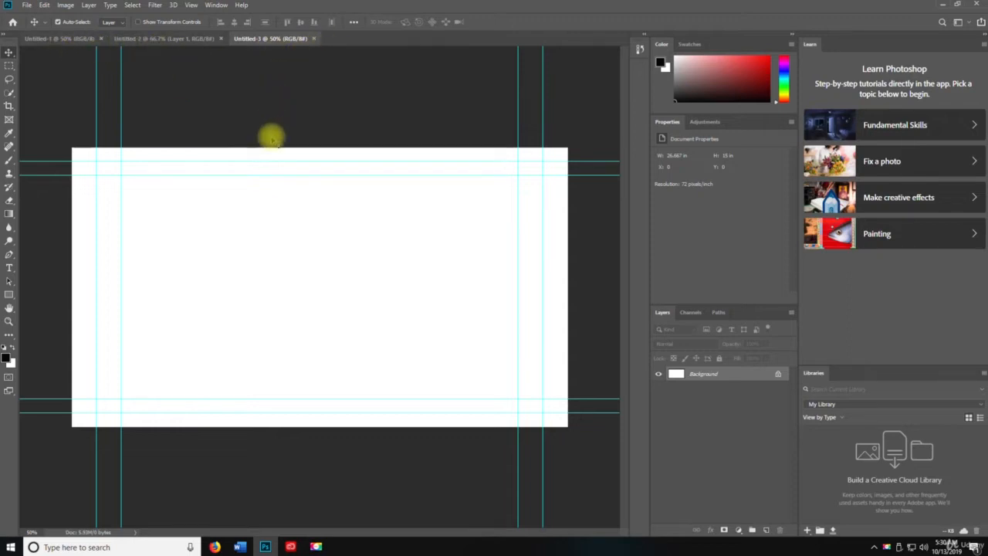
Step: Close the three open untitled documents to return to the home screen
left_click(313, 38)
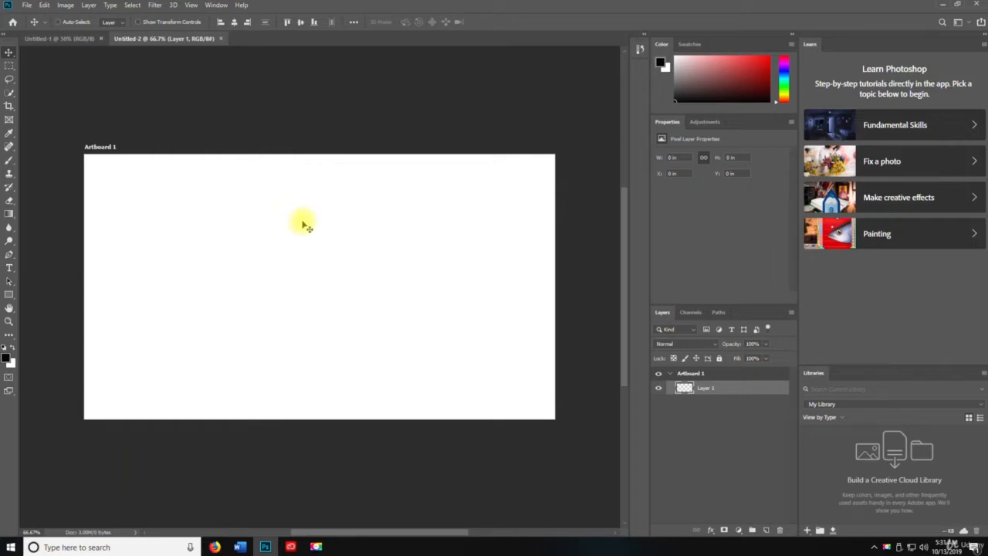
key("ctrl+w")
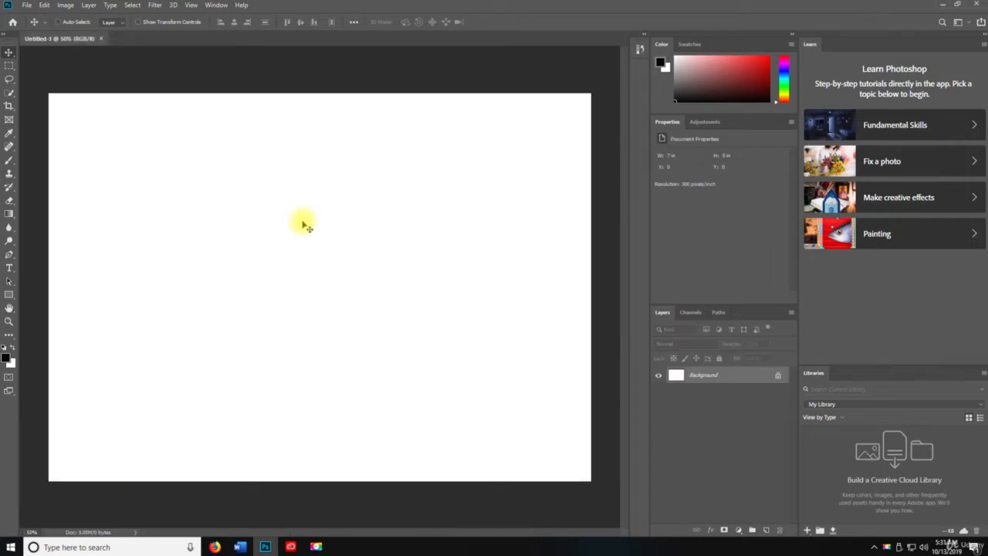
key("ctrl+w")
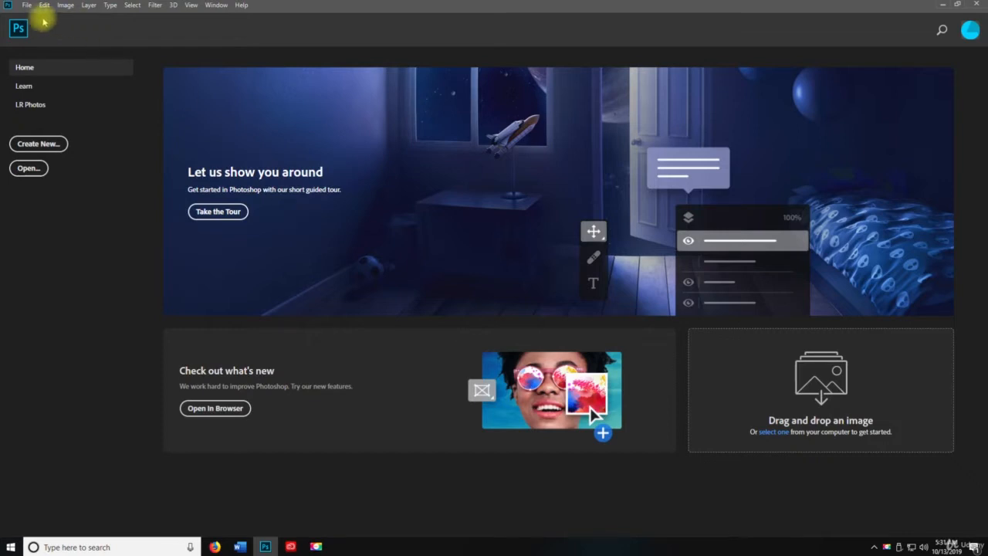
Step: Bring up the Open dialog, browse to the Desktop folder and cancel without opening a file
left_click(26, 5)
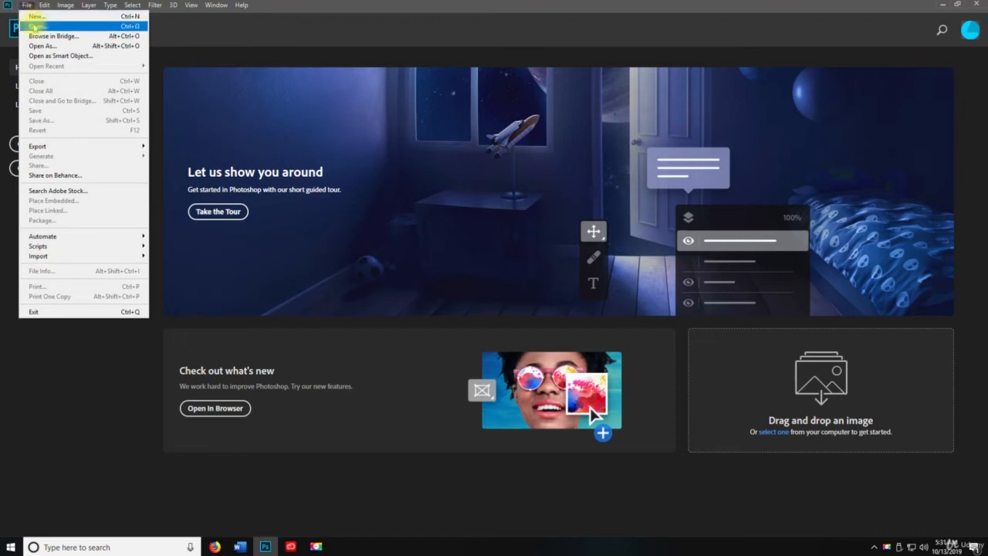
left_click(35, 26)
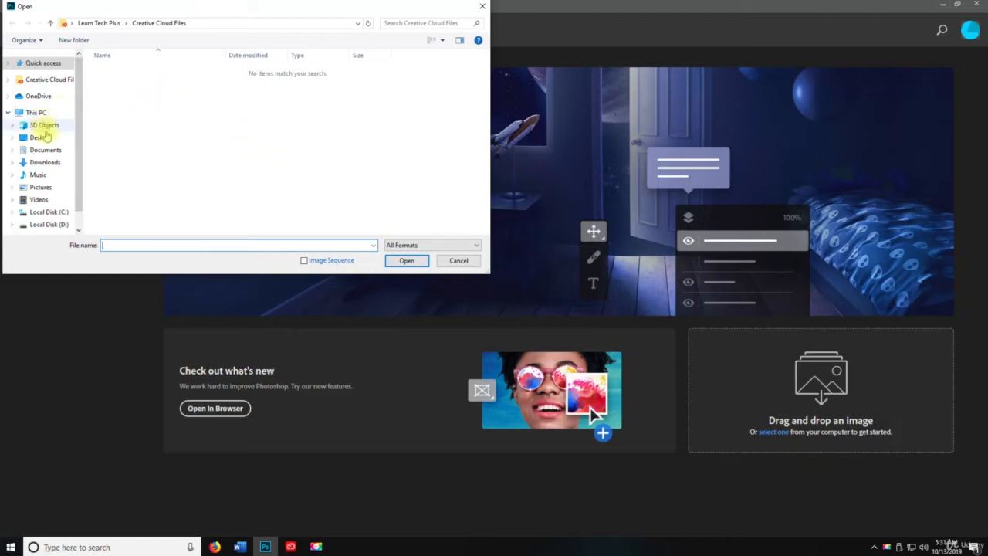
left_click(42, 139)
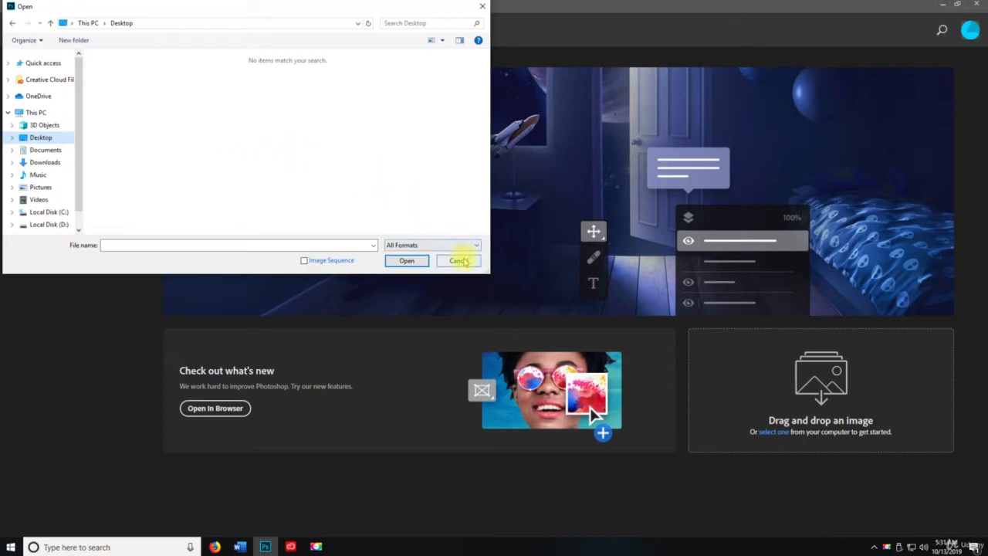
left_click(459, 261)
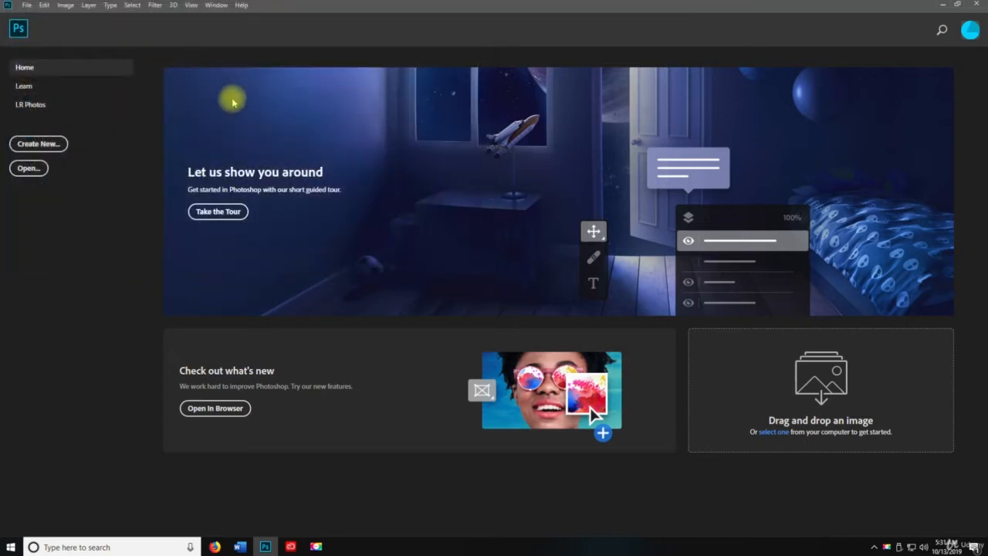
Step: Bring up the Open dialog again in its starting folder and dismiss it without choosing a file
left_click(27, 6)
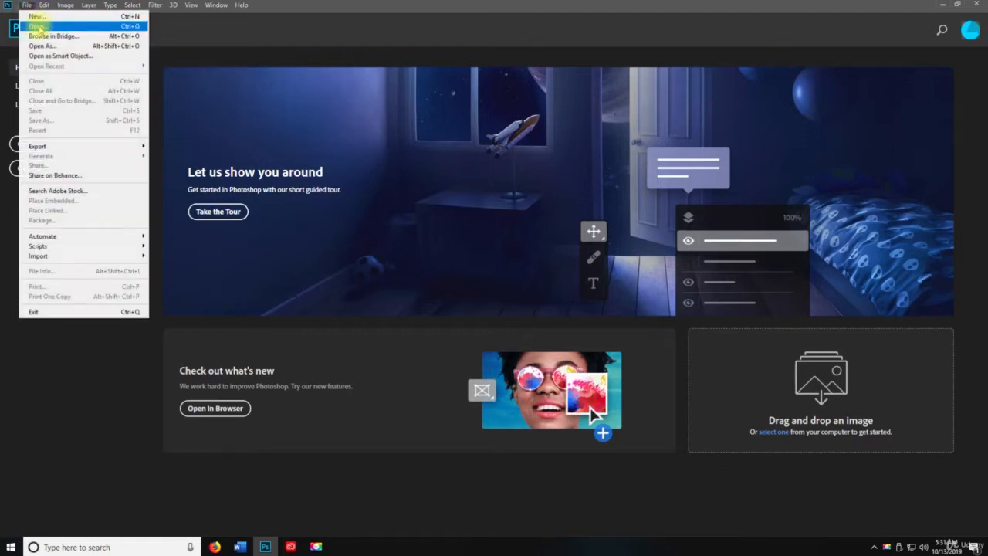
left_click(478, 167)
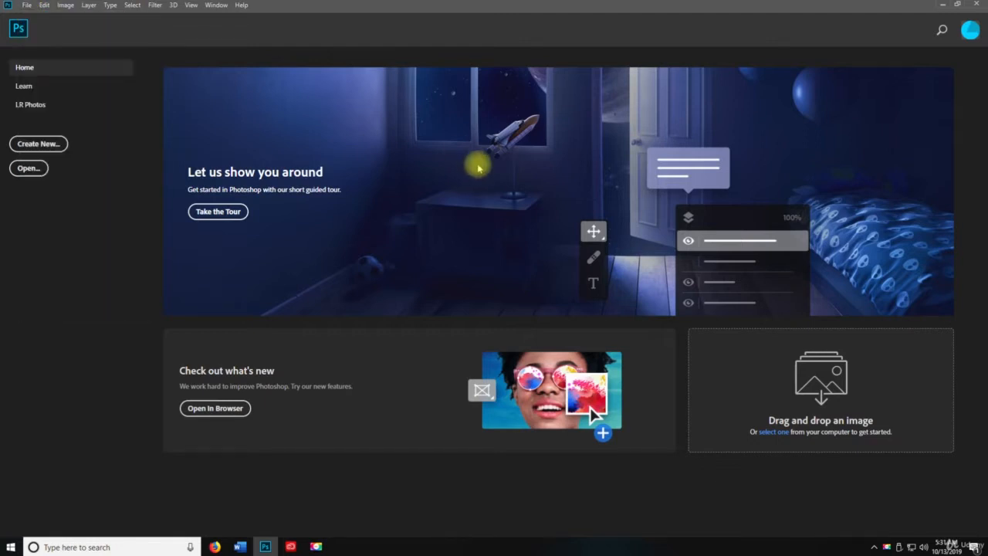
key("ctrl+o")
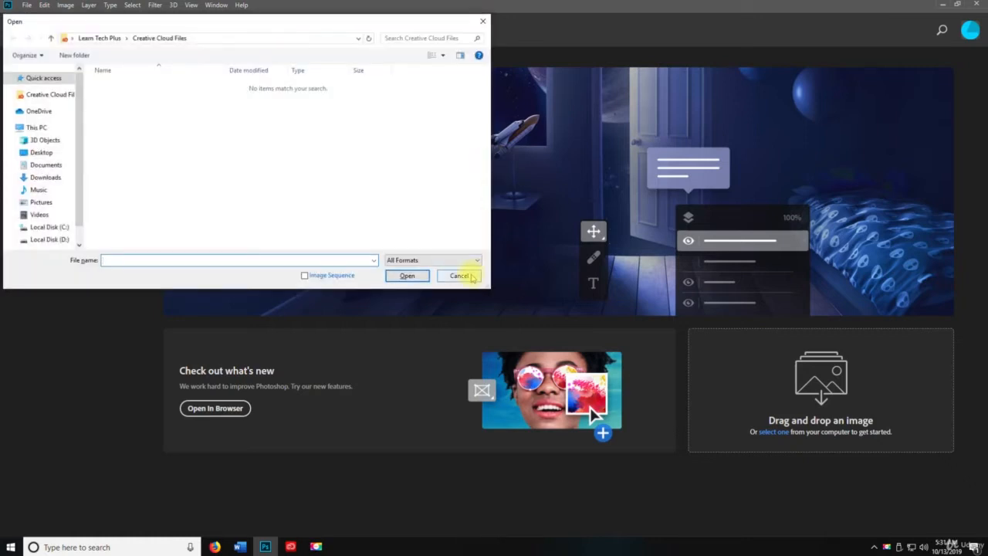
left_click(459, 275)
Step: Switch to Creative Cloud Desktop to view the details page of the Bridge app, and return to Photoshop
left_click(28, 6)
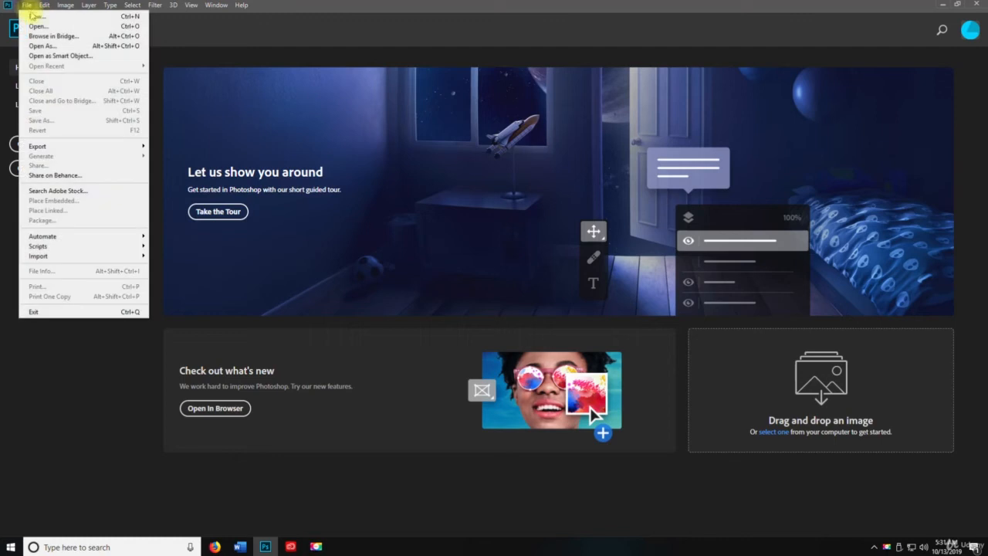
left_click(39, 36)
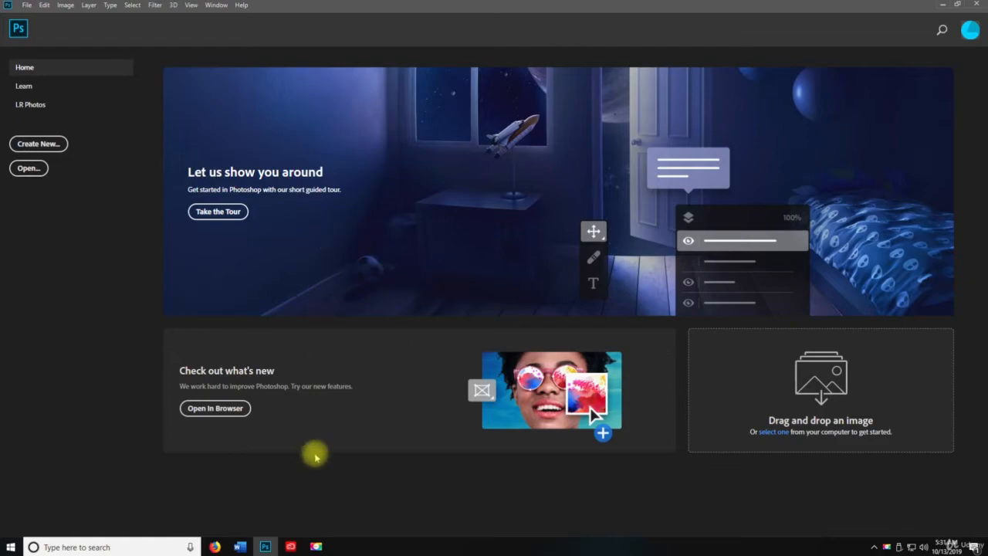
left_click(290, 546)
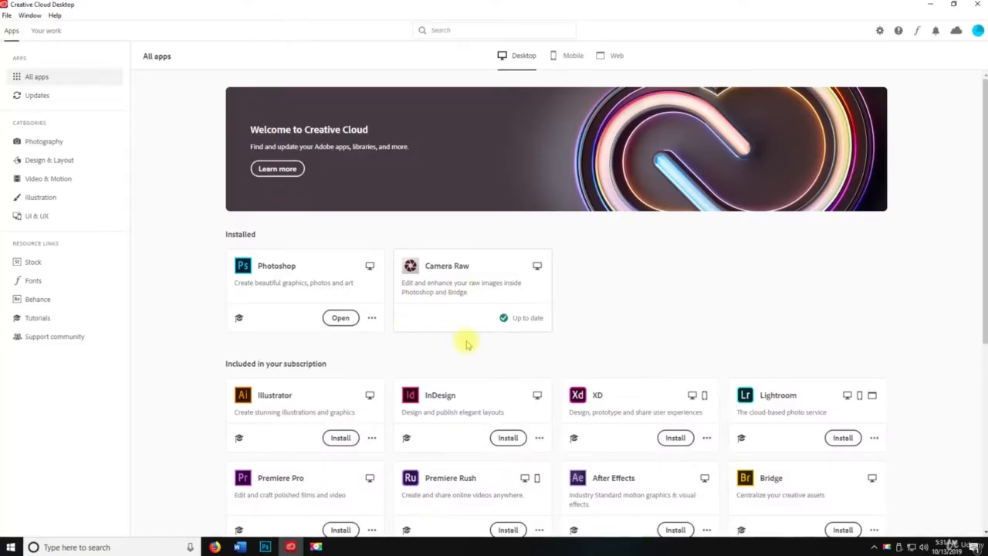
scroll(733, 309, "down", 2)
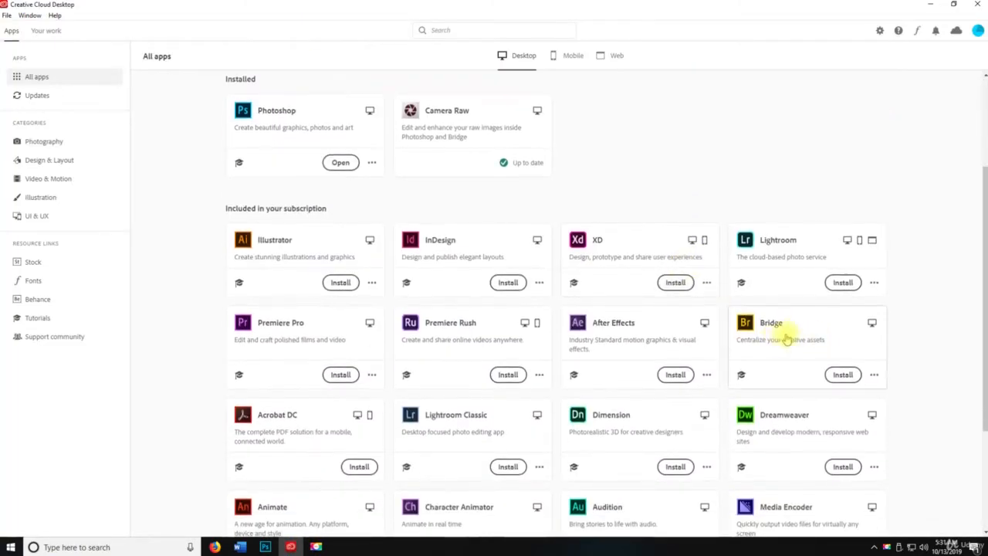
left_click(795, 334)
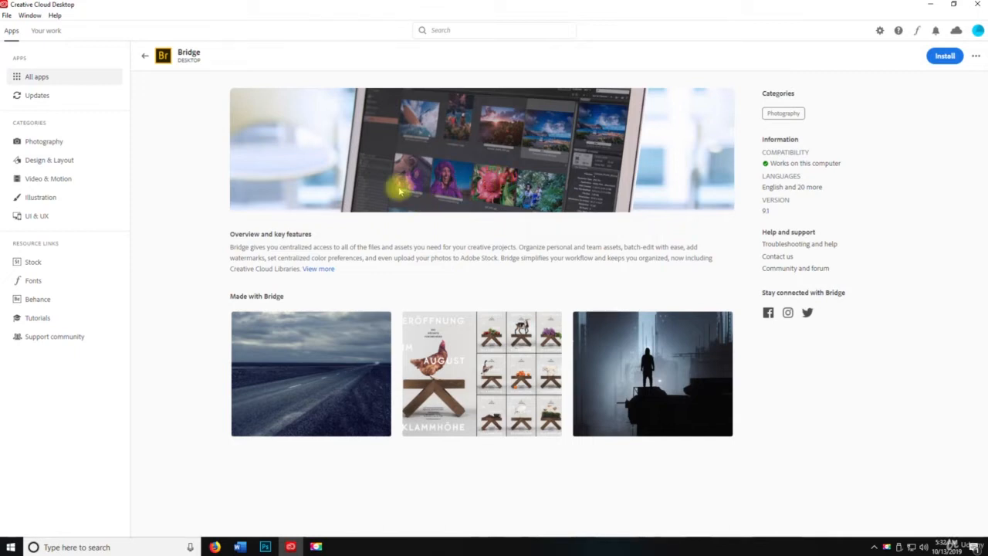
left_click(929, 4)
key("space")
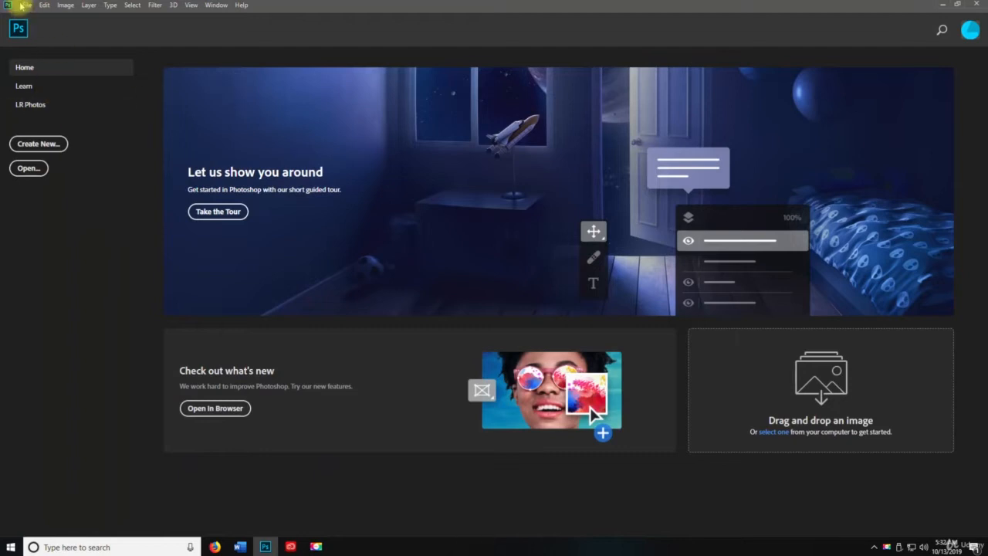
Step: Try to browse files in Bridge from the Photoshop home screen
left_click(24, 5)
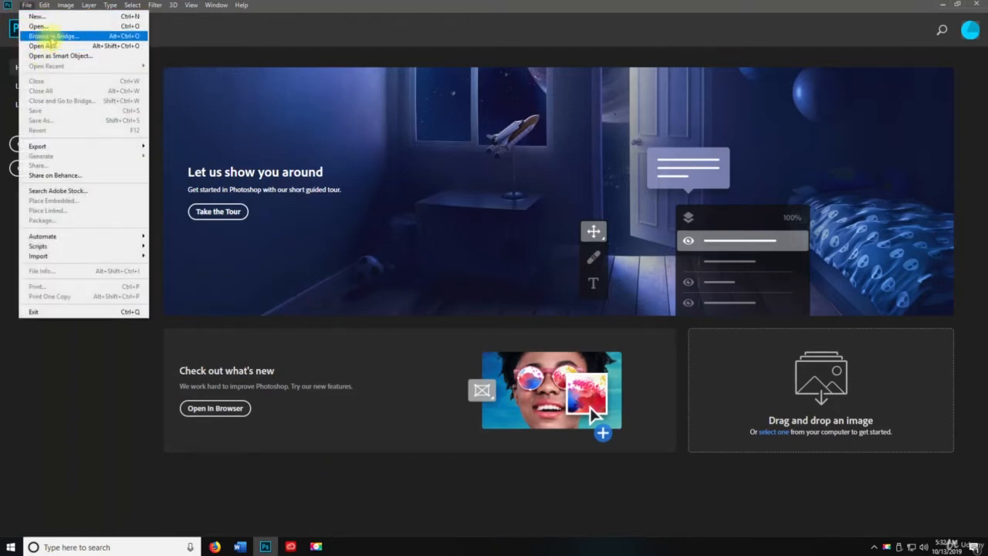
left_click(325, 104)
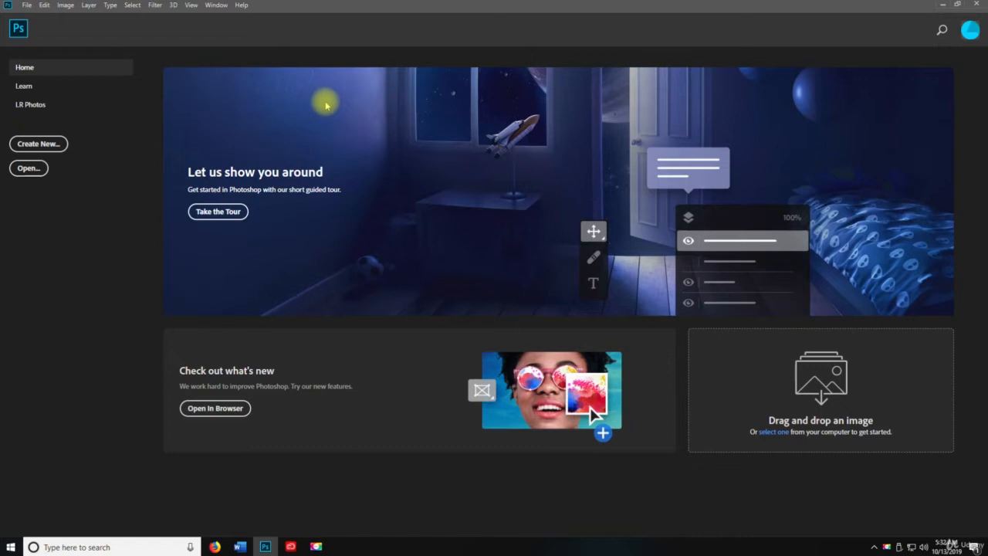
key("ctrl+alt+o")
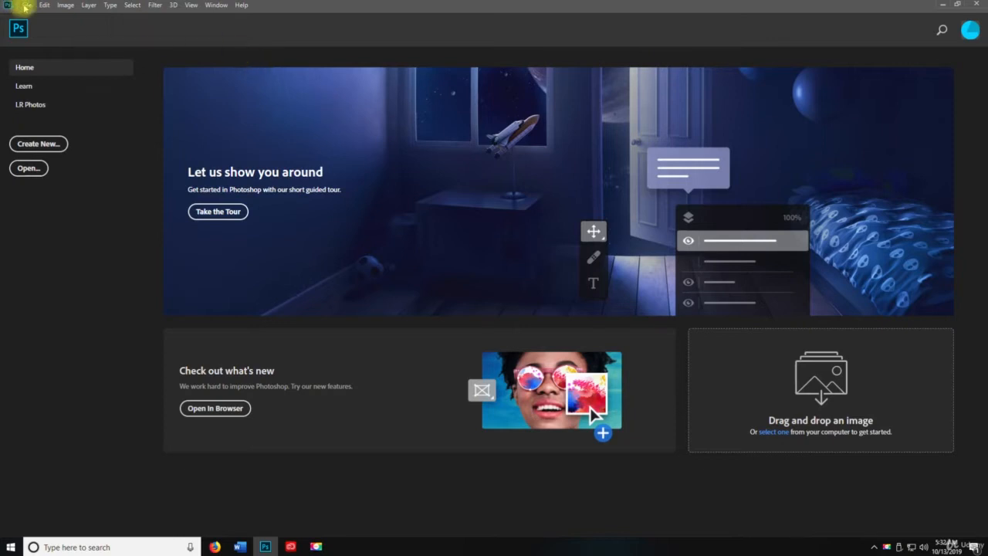
Step: Bring up the Open As dialog, reposition it on screen and check which file formats it offers
left_click(26, 6)
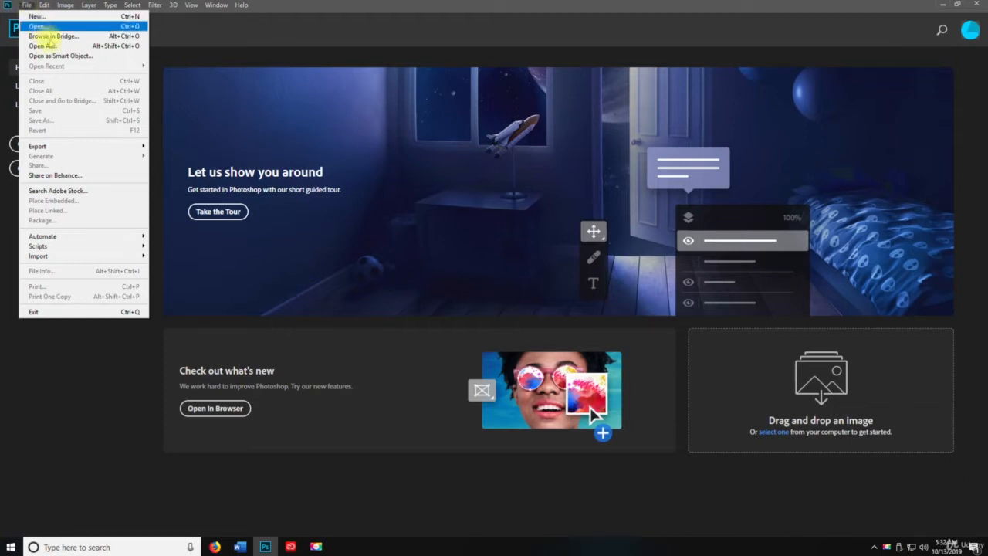
left_click(55, 47)
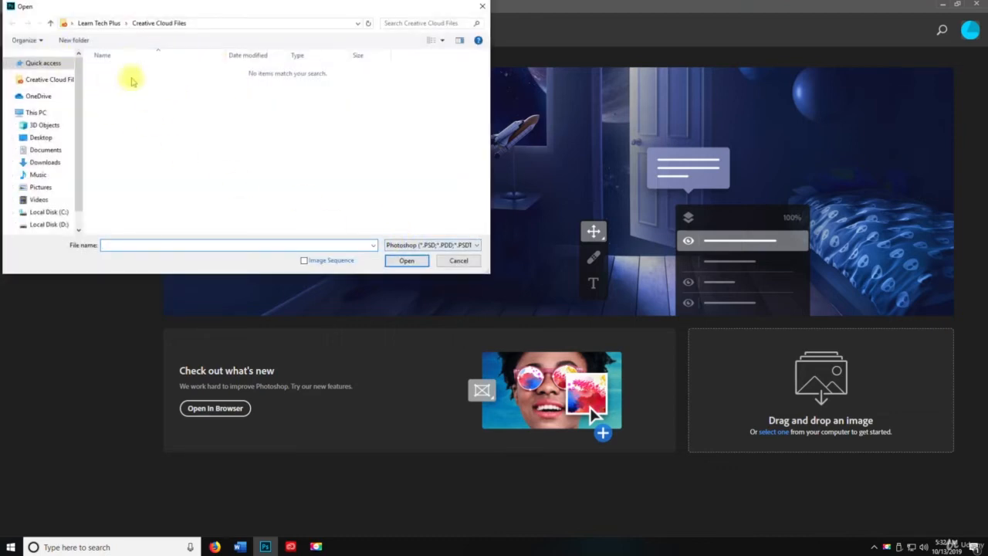
left_click_drag(115, 9, 415, 49)
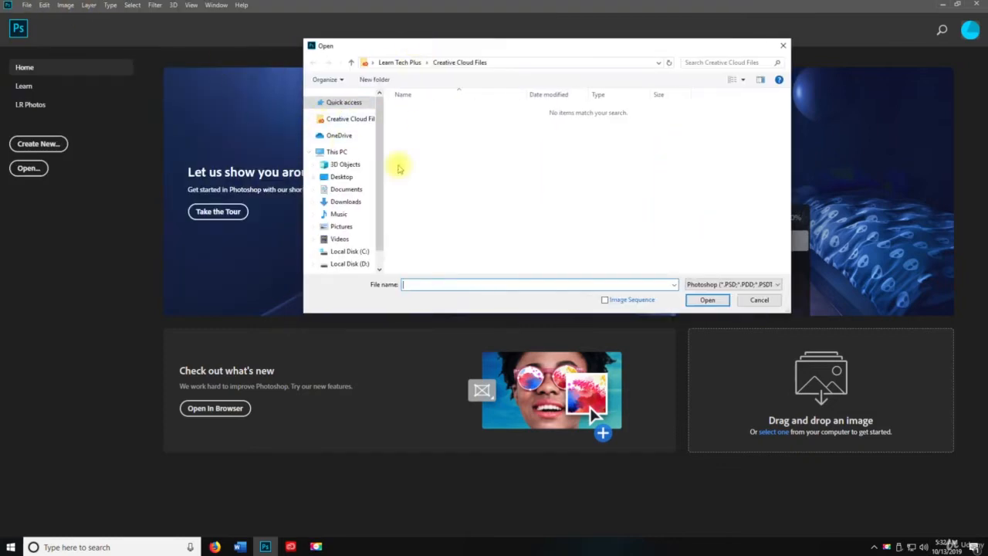
left_click(730, 284)
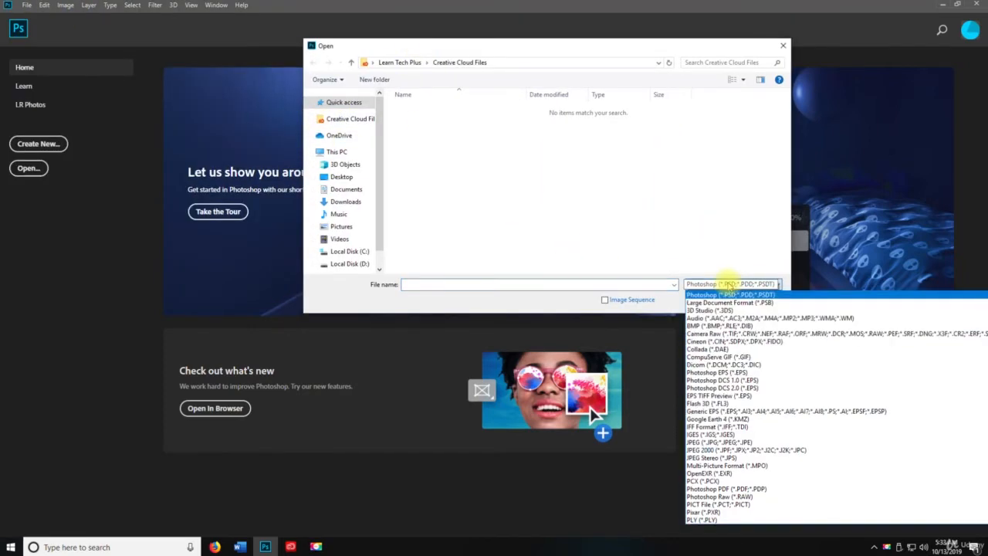
left_click(630, 45)
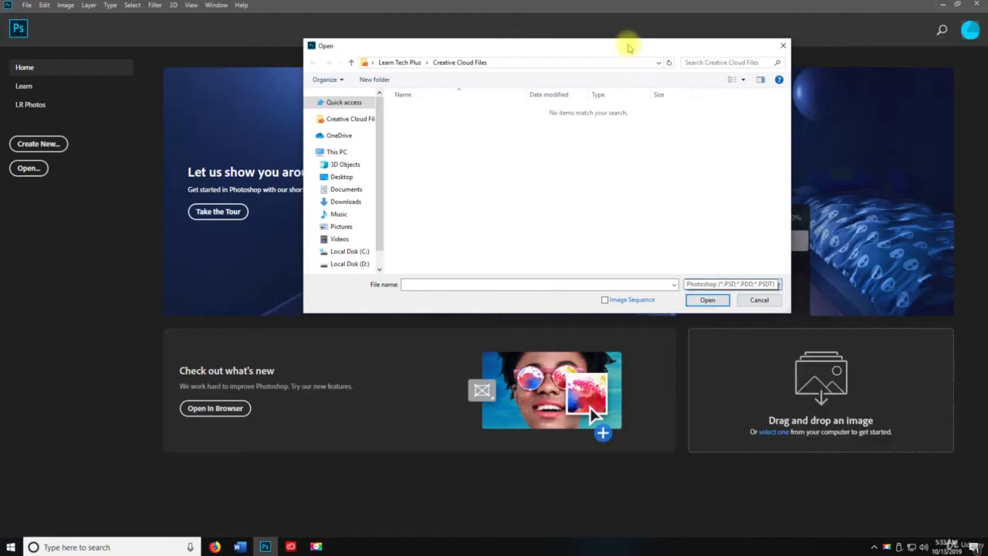
left_click_drag(560, 50, 291, 42)
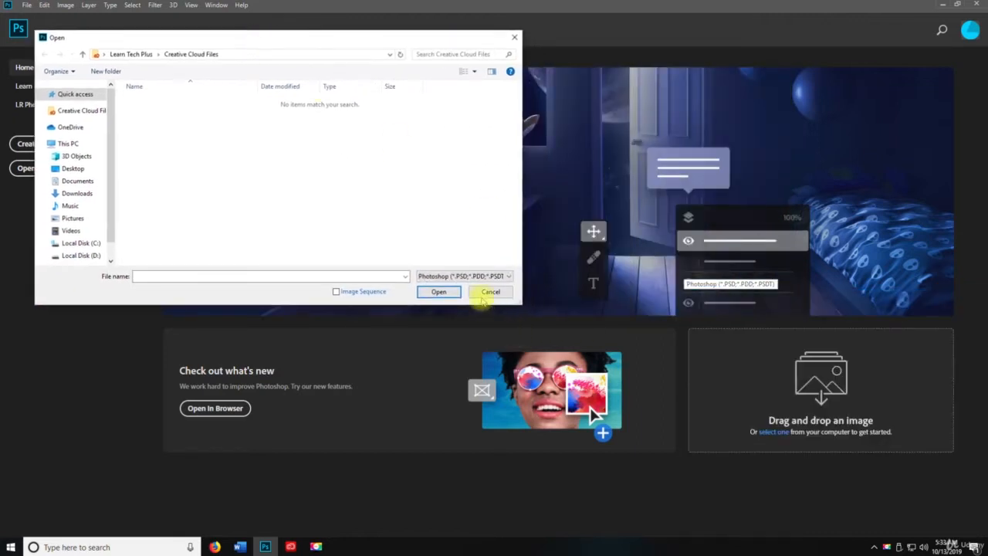
Step: Examine the full list of file formats in the Open As dialog, from Photoshop down to Wireless Bitmap
left_click(458, 275)
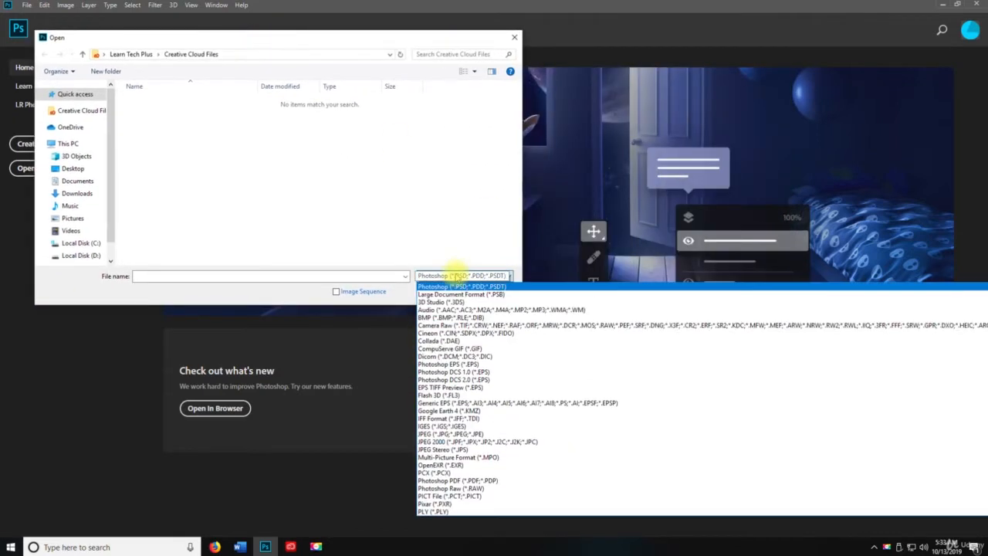
left_click(384, 38)
left_click_drag(384, 38, 353, 32)
left_click(448, 273)
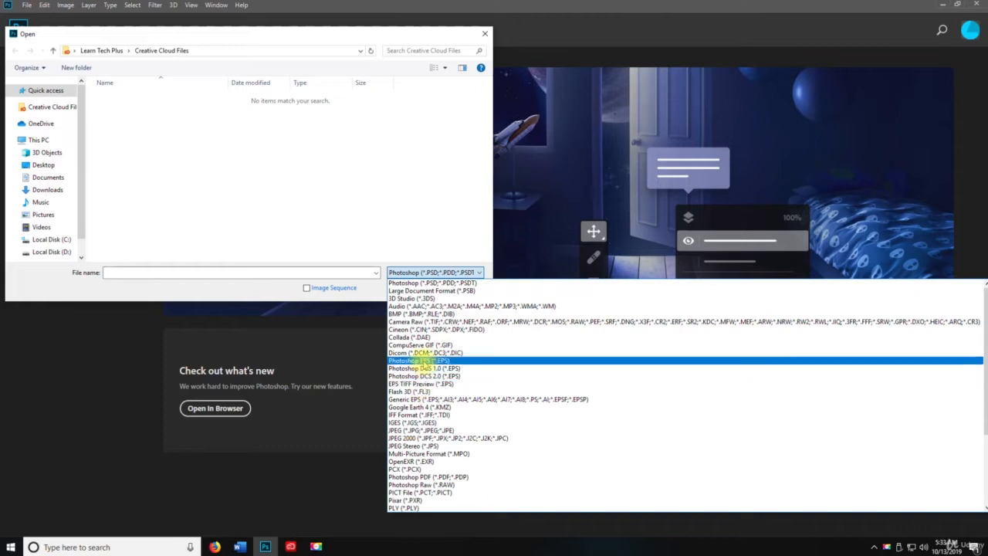
scroll(423, 385, "down", 5)
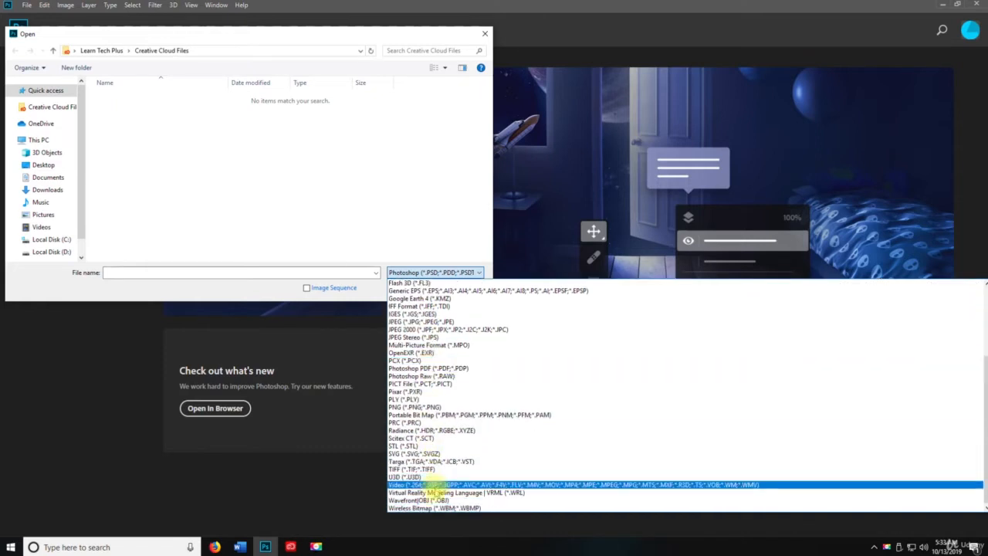
scroll(432, 494, "up", 5)
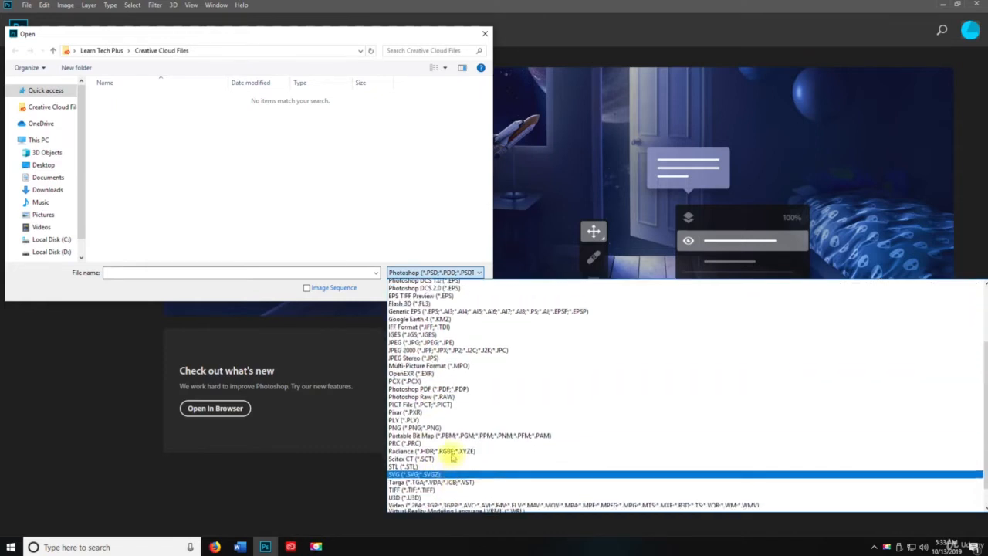
left_click(423, 164)
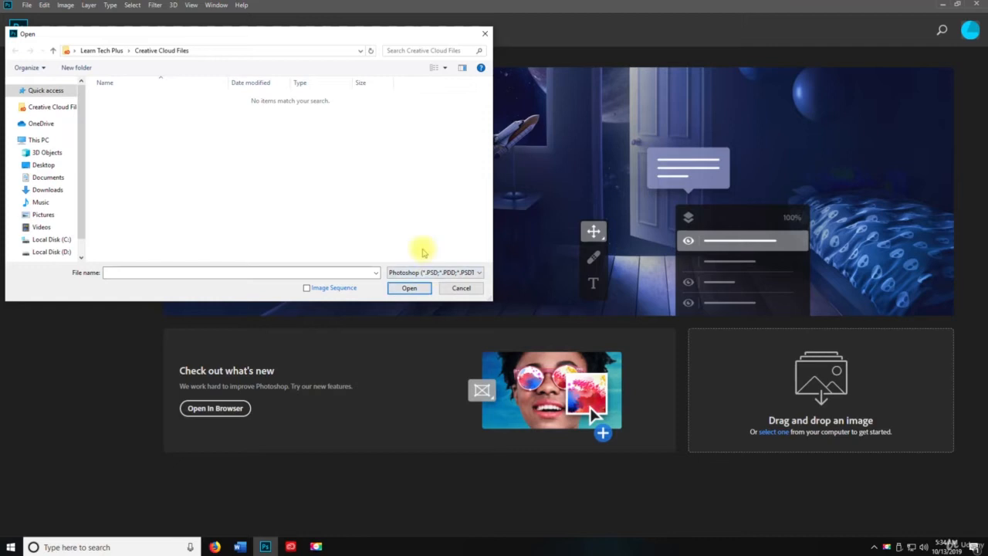
Step: Review the available file formats once more and cancel the Open As dialog
left_click(432, 272)
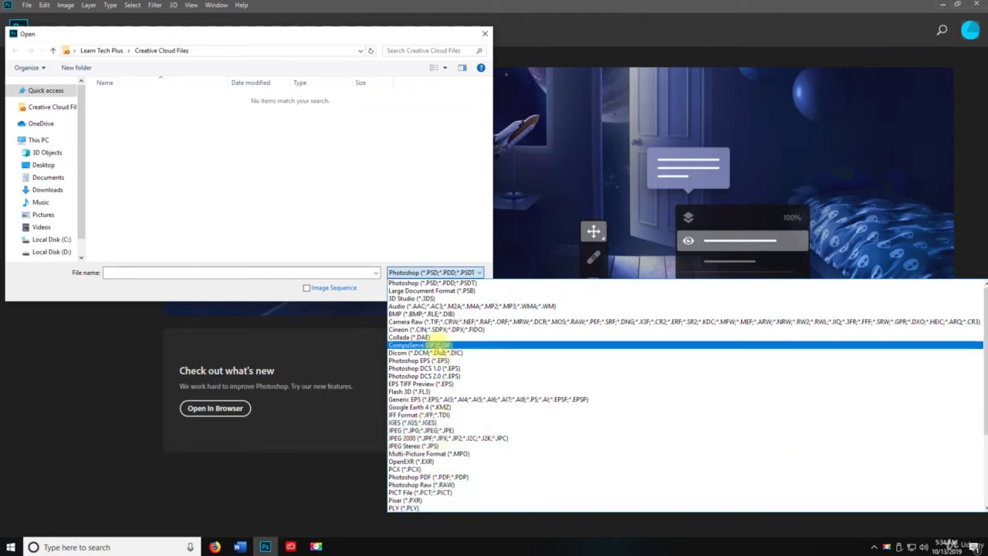
scroll(439, 360, "down", 5)
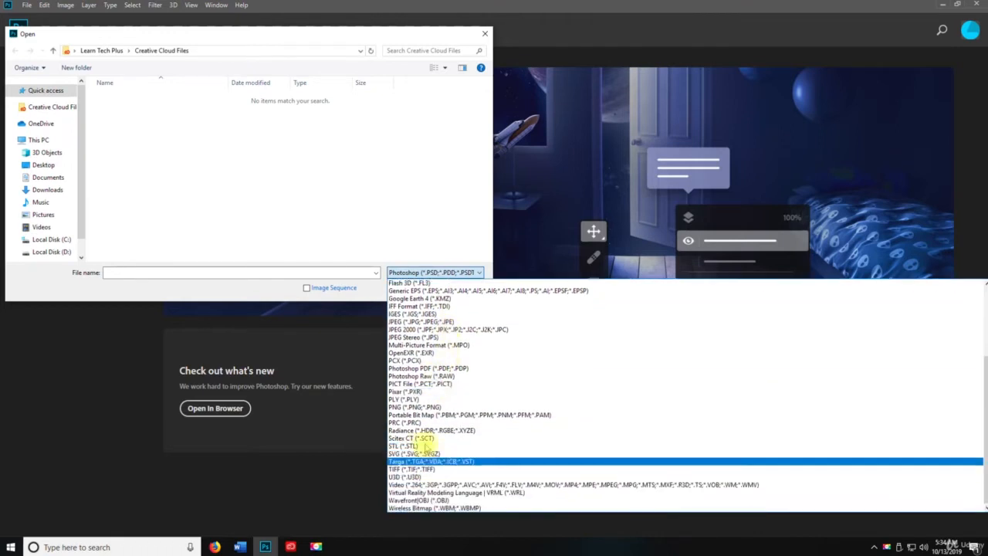
left_click(407, 184)
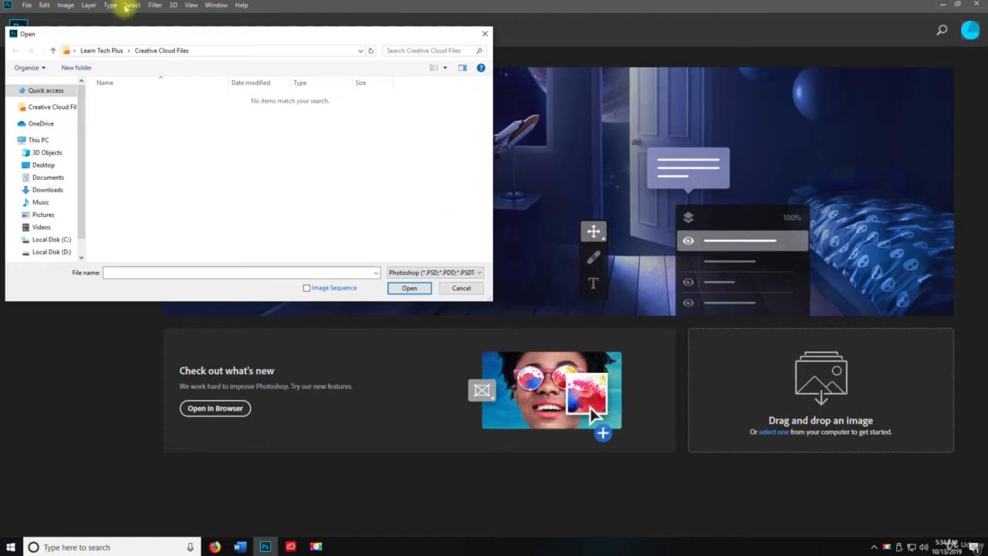
left_click(458, 288)
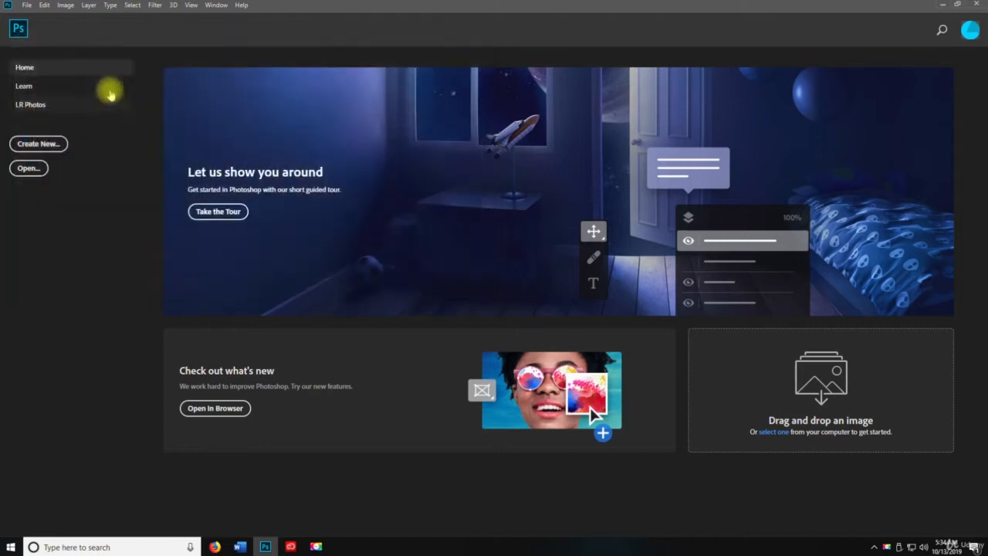
Step: Bring up the Open As dialog from the home screen again and cancel it without opening a file
left_click(26, 5)
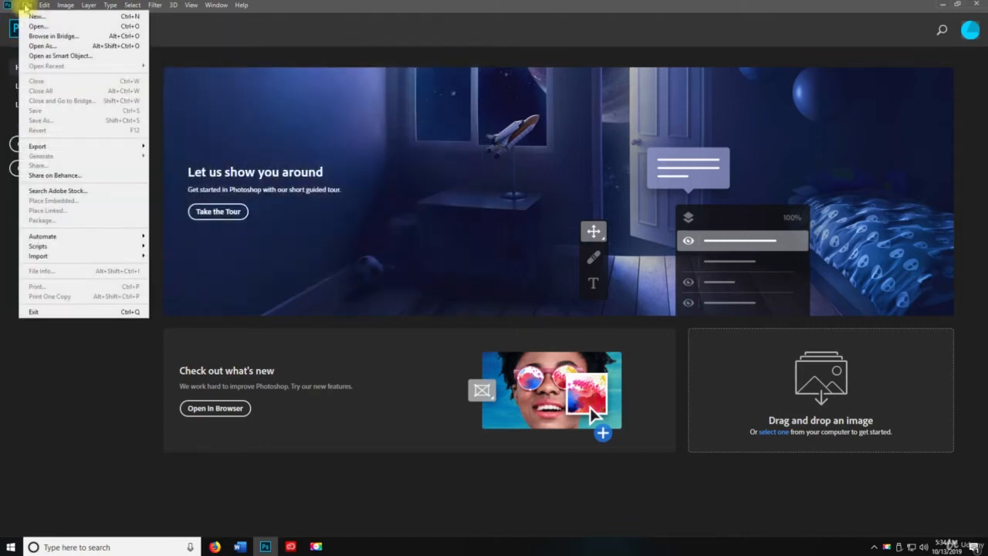
left_click(25, 7)
left_click(25, 6)
left_click(25, 7)
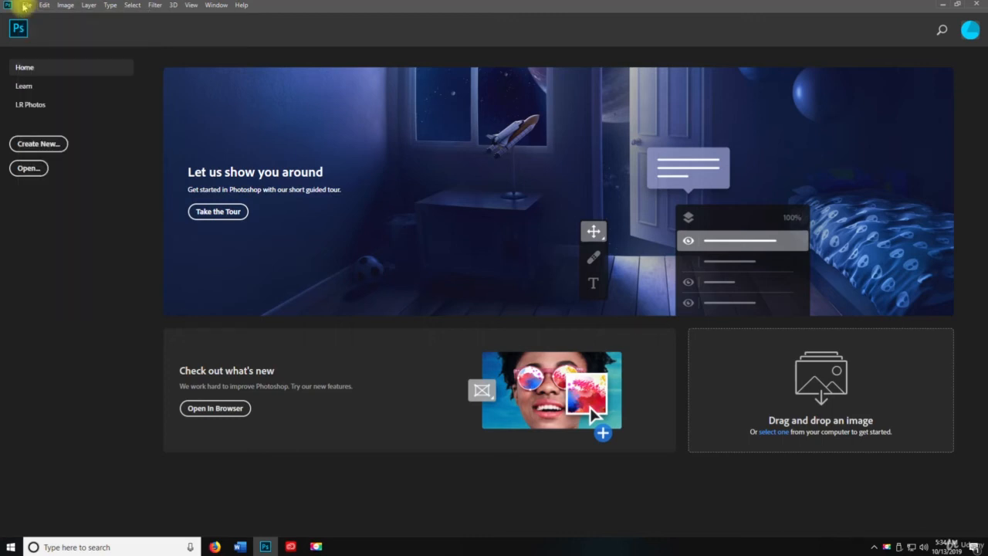
key("ctrl+alt+shift+o")
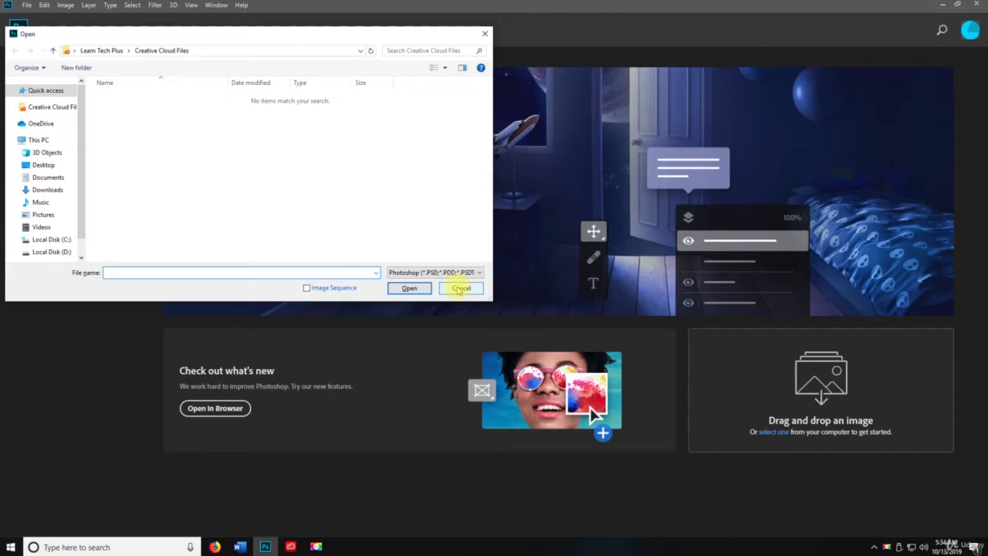
left_click(458, 288)
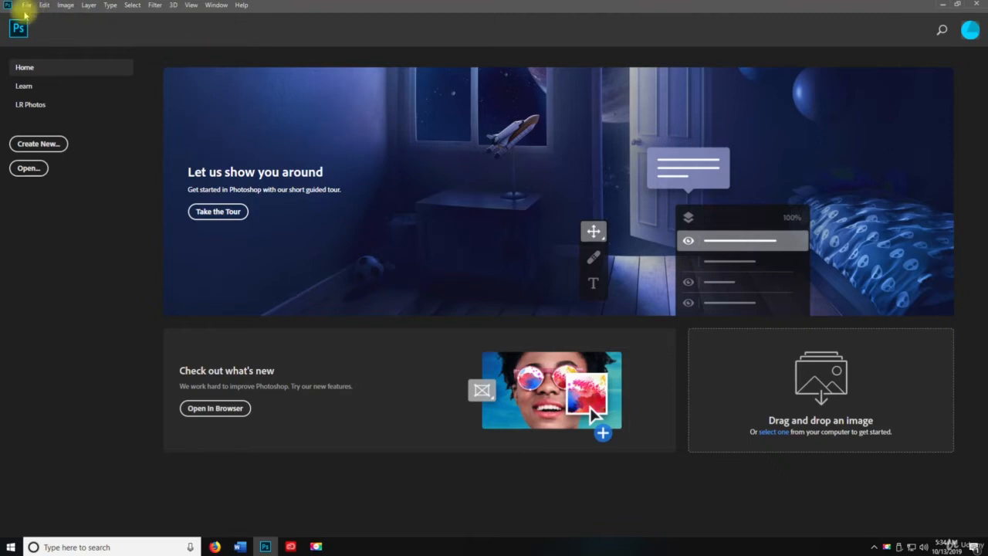
Step: Bring up the Open as Smart Object dialog, look through its file formats with All Formats kept, and cancel it
left_click(26, 6)
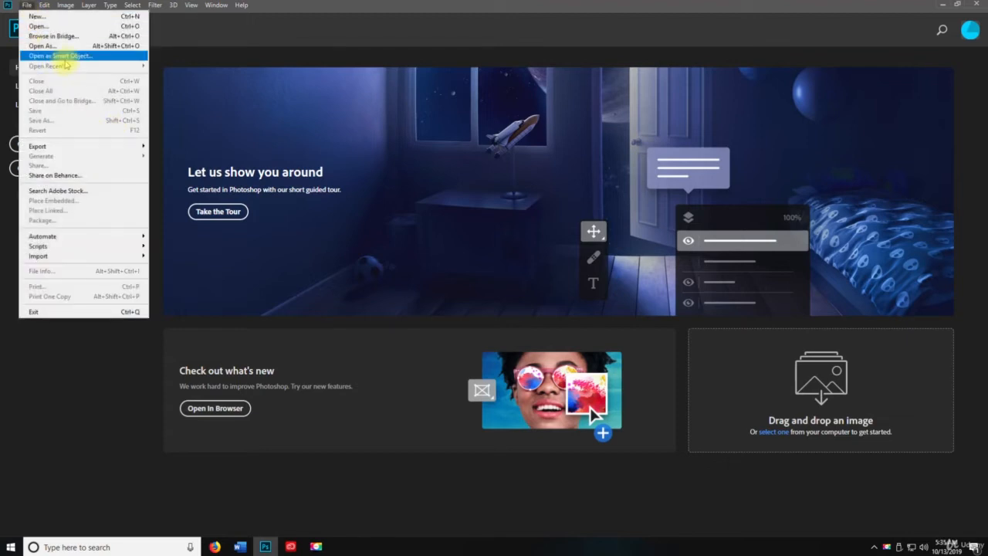
left_click(66, 57)
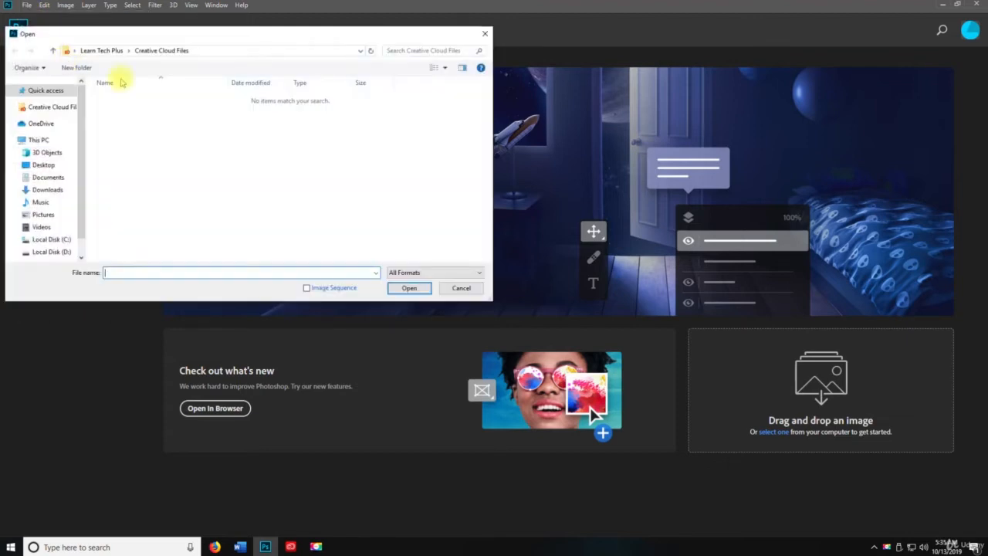
left_click(405, 273)
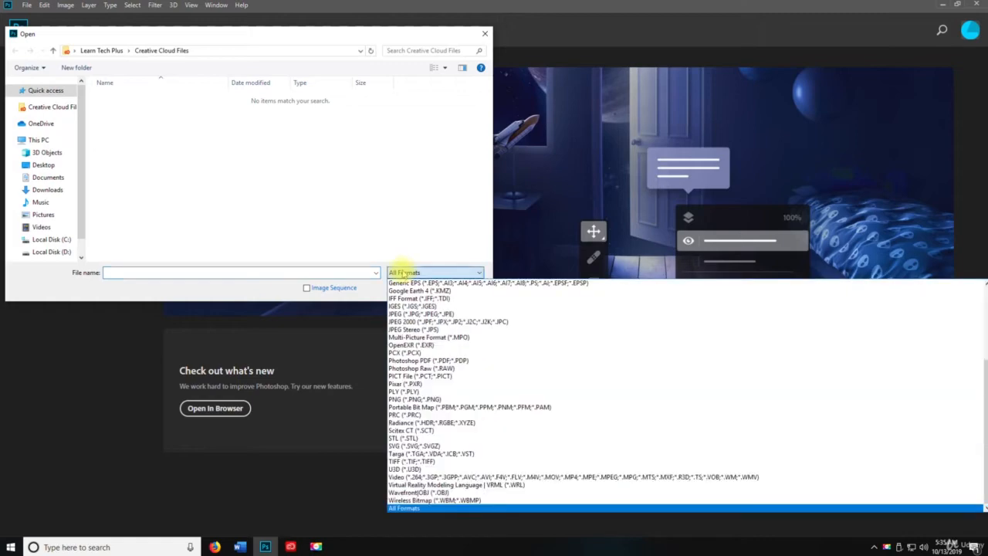
scroll(463, 370, "down", 5)
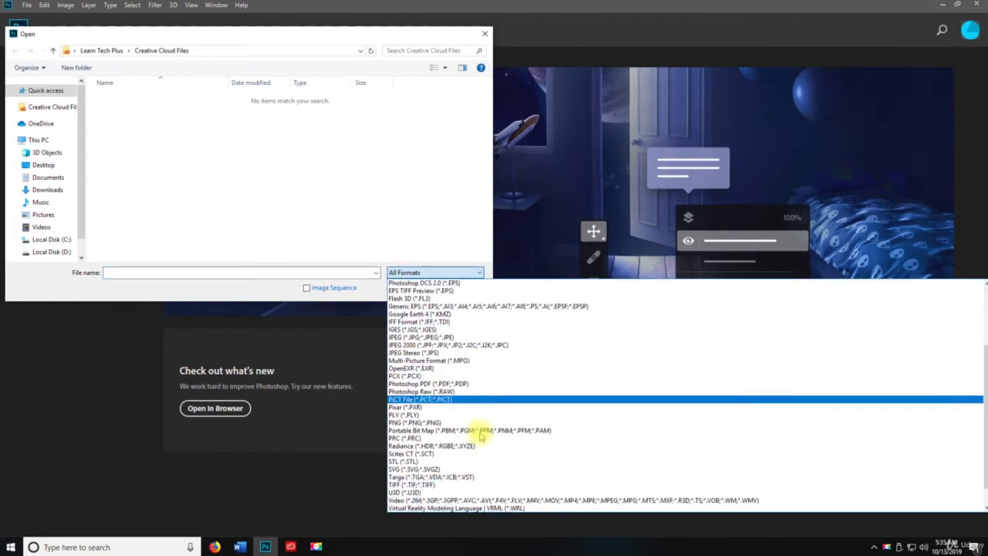
left_click(432, 509)
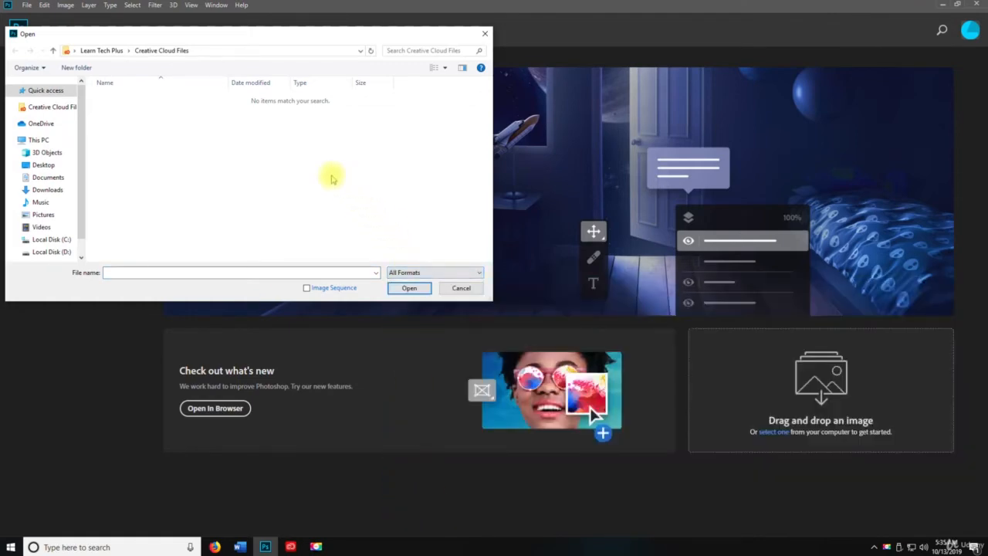
left_click(463, 291)
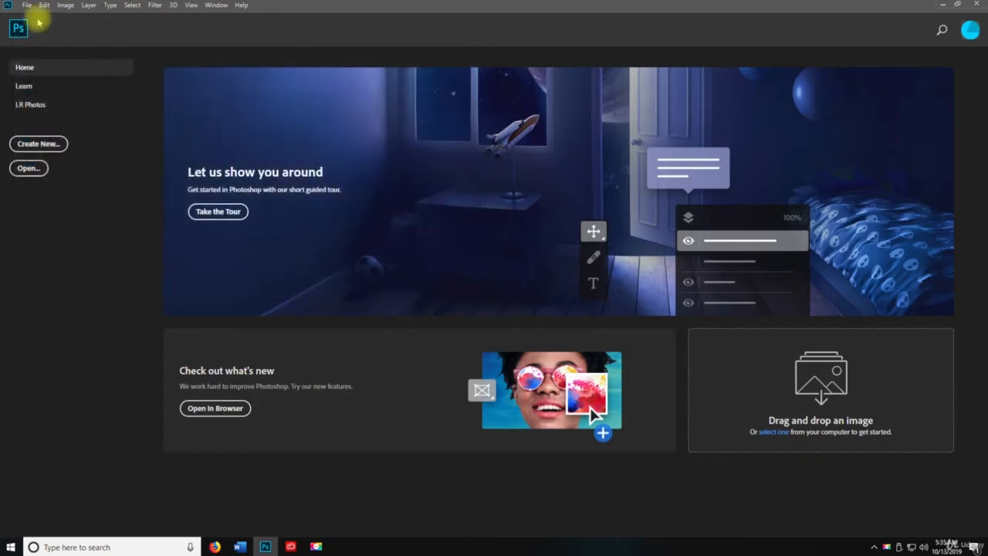
left_click(26, 6)
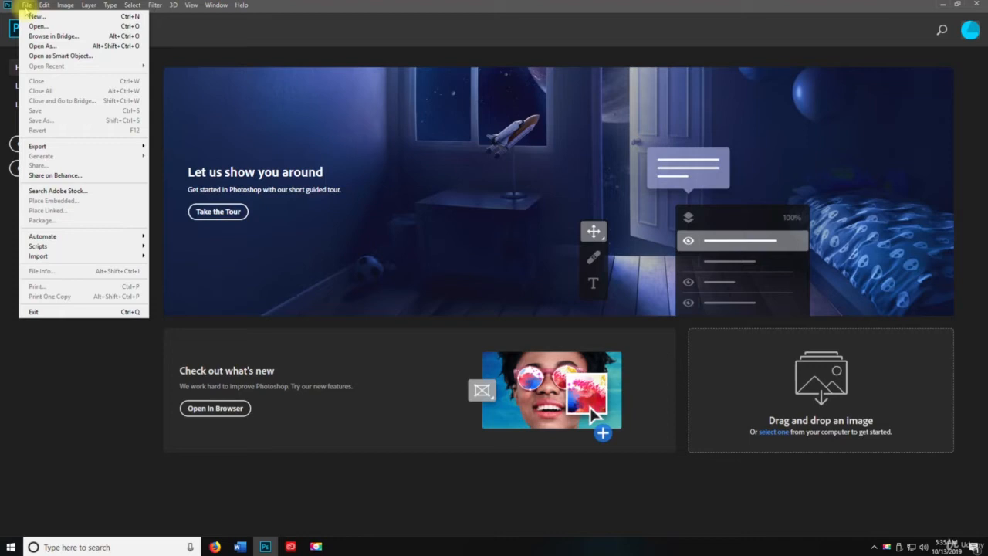
left_click(44, 5)
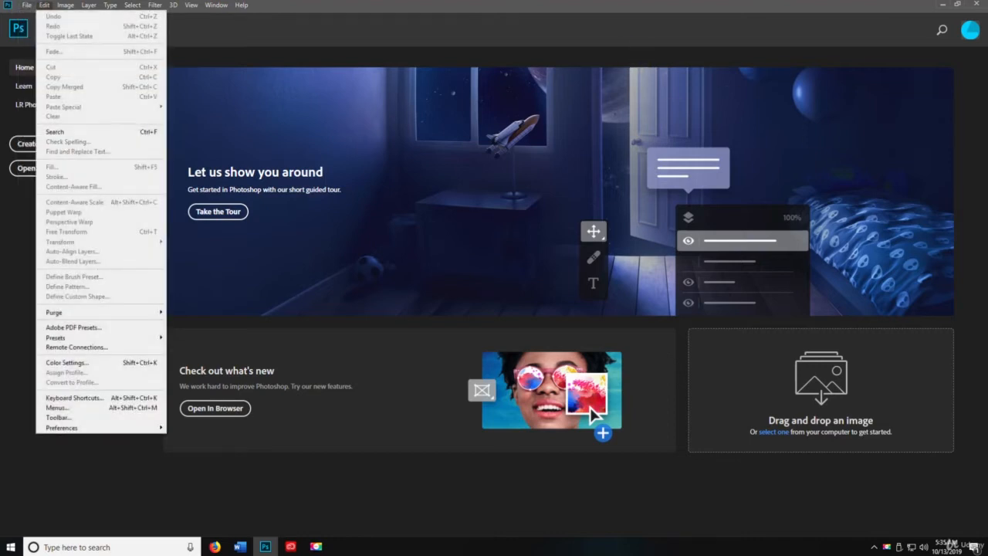
key("alt+p")
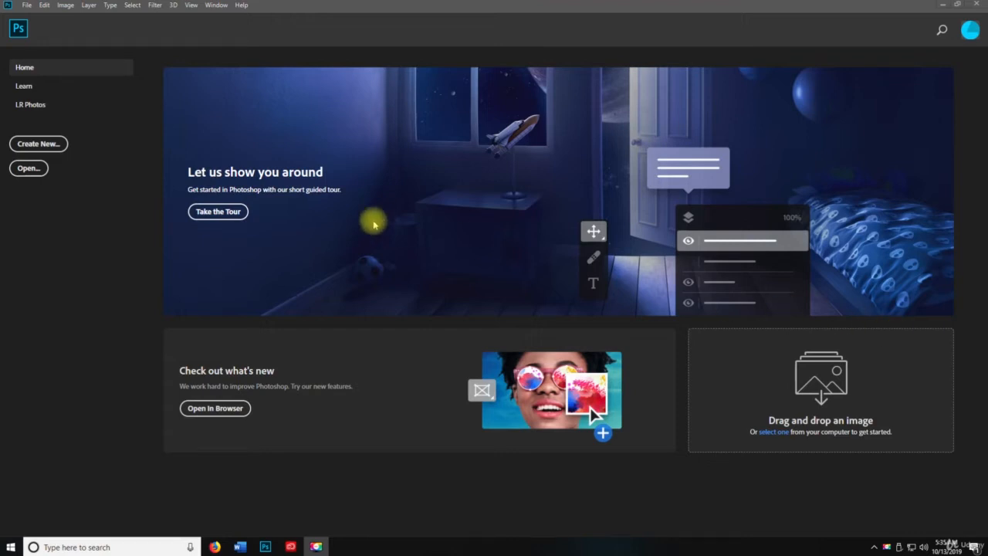
key("space")
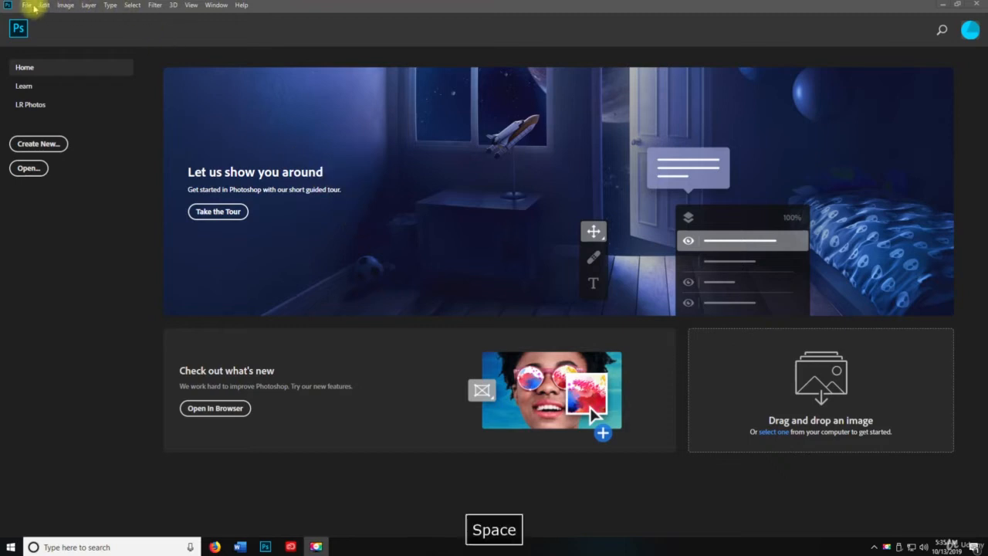
left_click(31, 6)
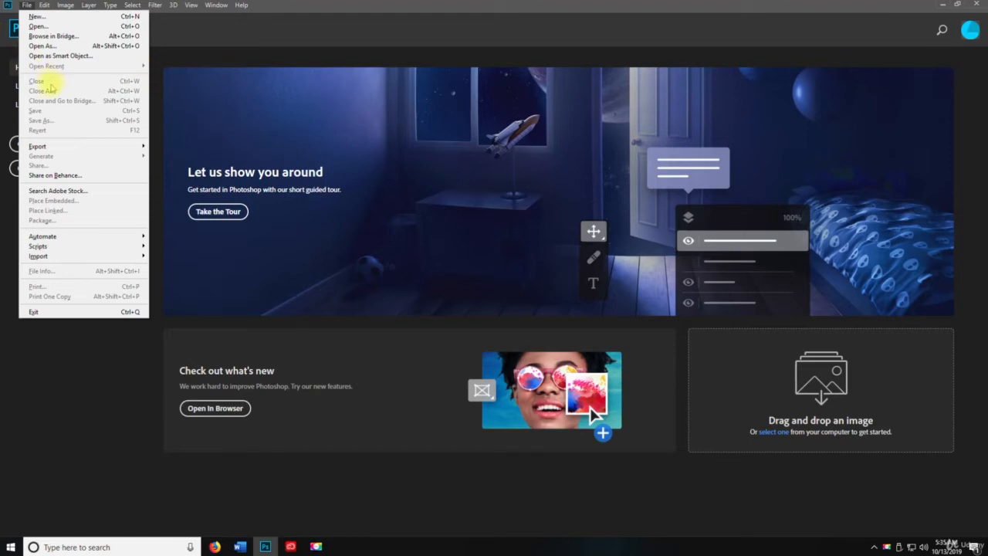
left_click(230, 36)
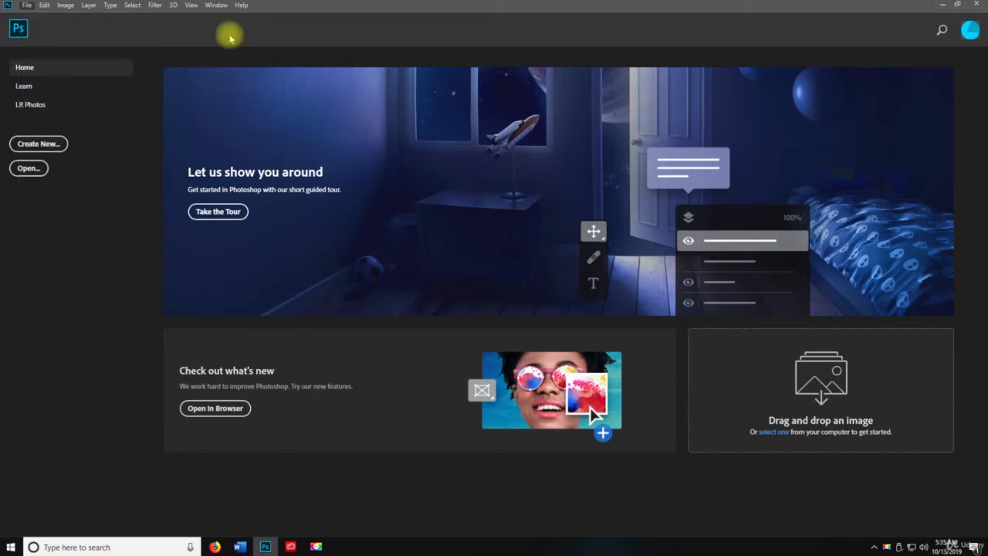
Step: Create a blank 26.667 x 15 in document with guides at 72 pixels/inch and check which File commands are available
key("ctrl+n")
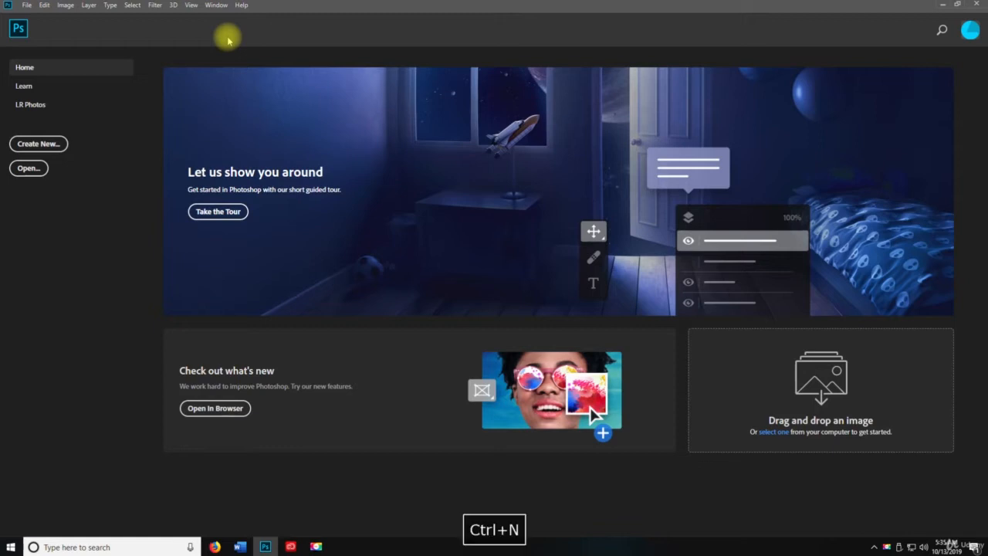
left_click(457, 159)
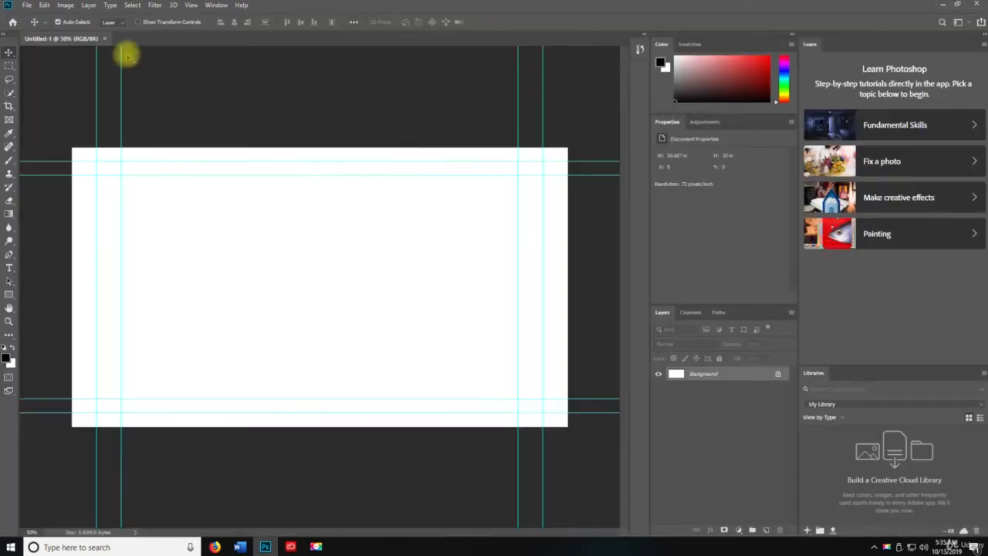
left_click(27, 6)
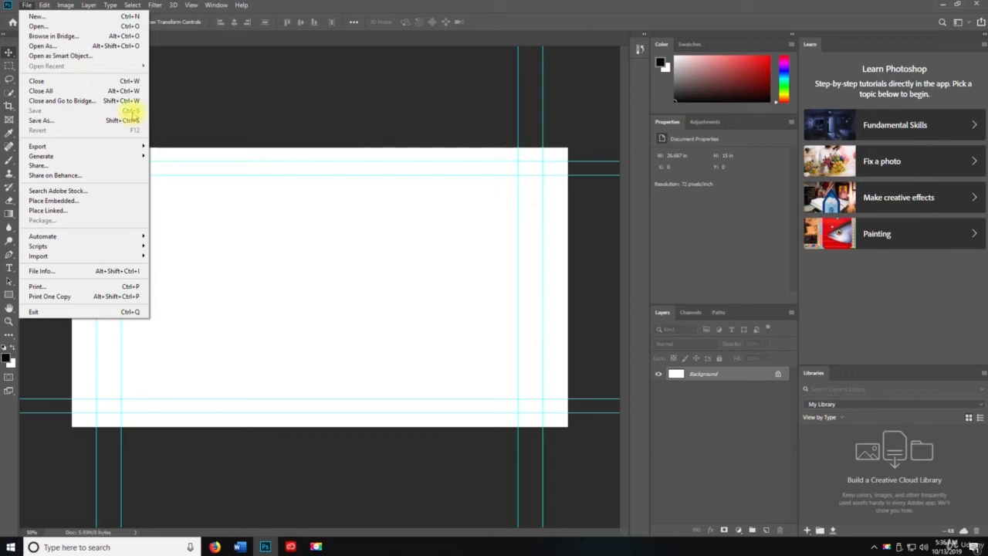
left_click(253, 177)
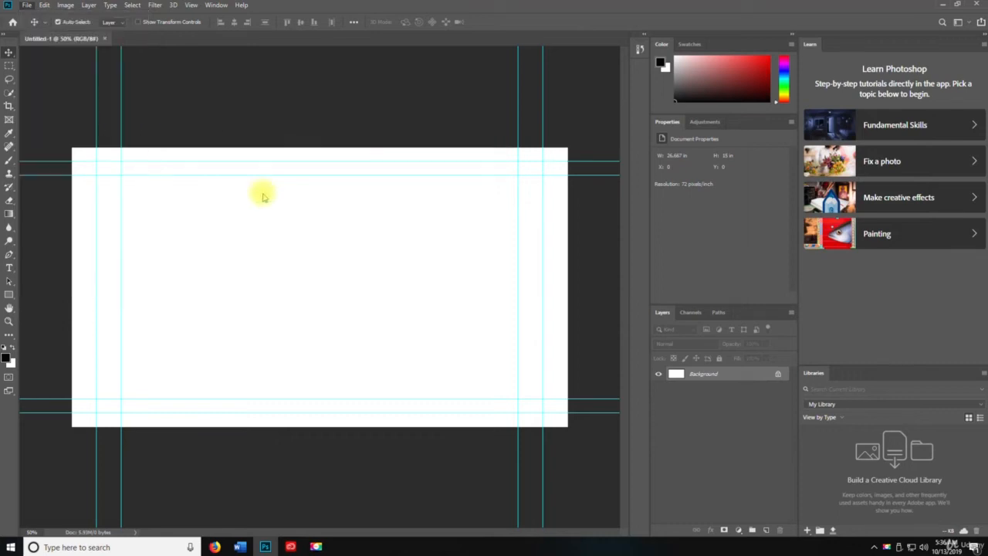
Step: Paint a freehand black zigzag across the canvas with the Brush tool, check the File commands, and switch to the Move tool
left_click(10, 161)
mouse_move(182, 213)
left_mouse_down()
mouse_move(376, 293)
mouse_move(313, 224)
mouse_move(420, 236)
left_mouse_up()
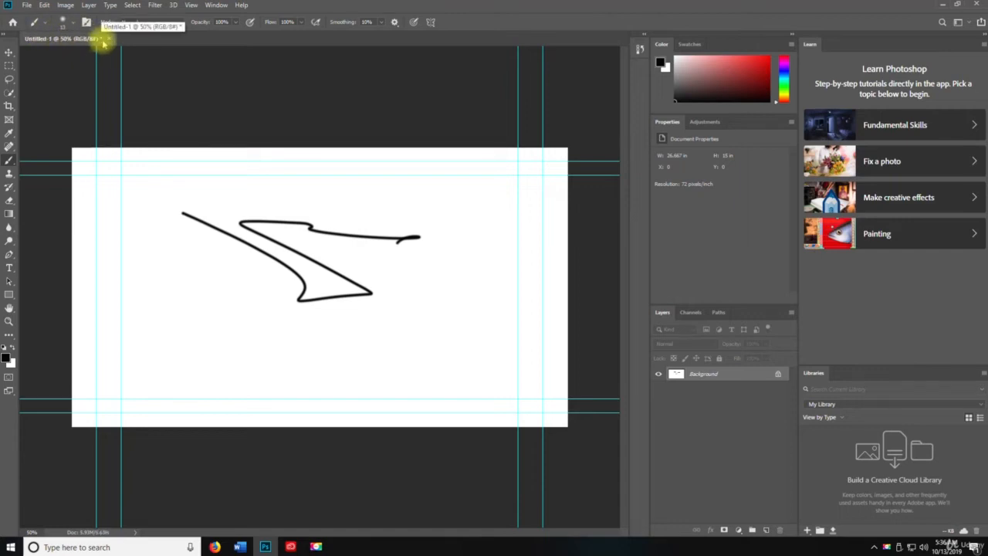
left_click(26, 5)
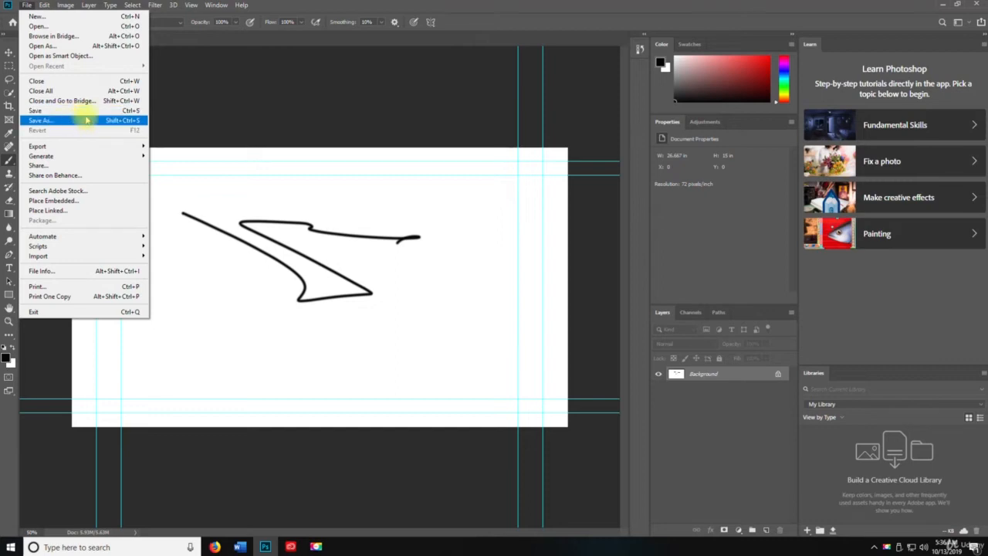
left_click(299, 233)
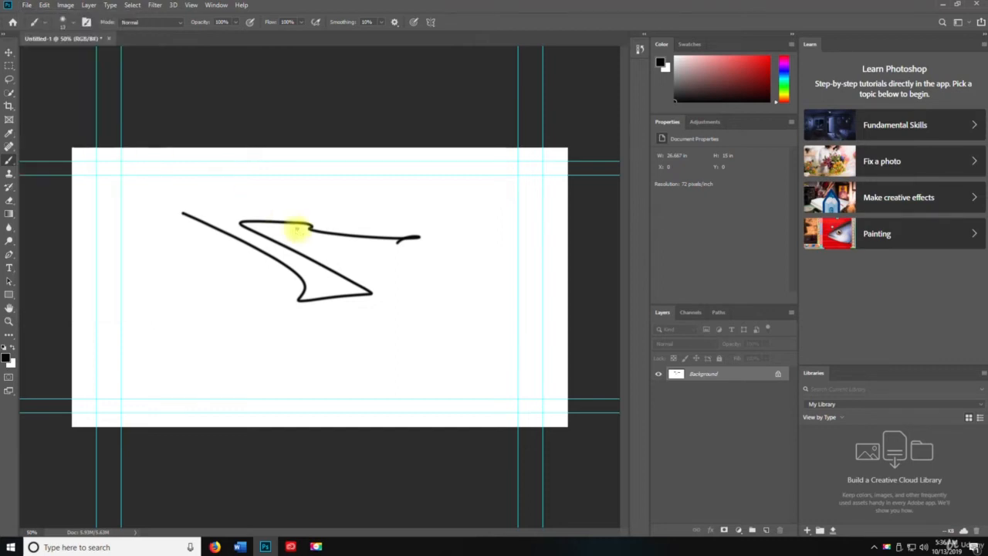
key("v")
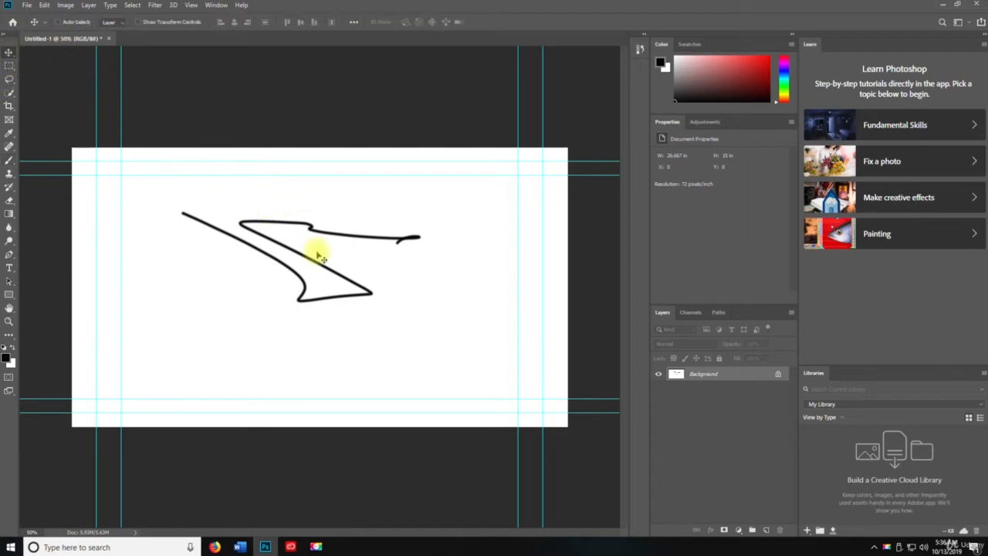
key("ctrl+s")
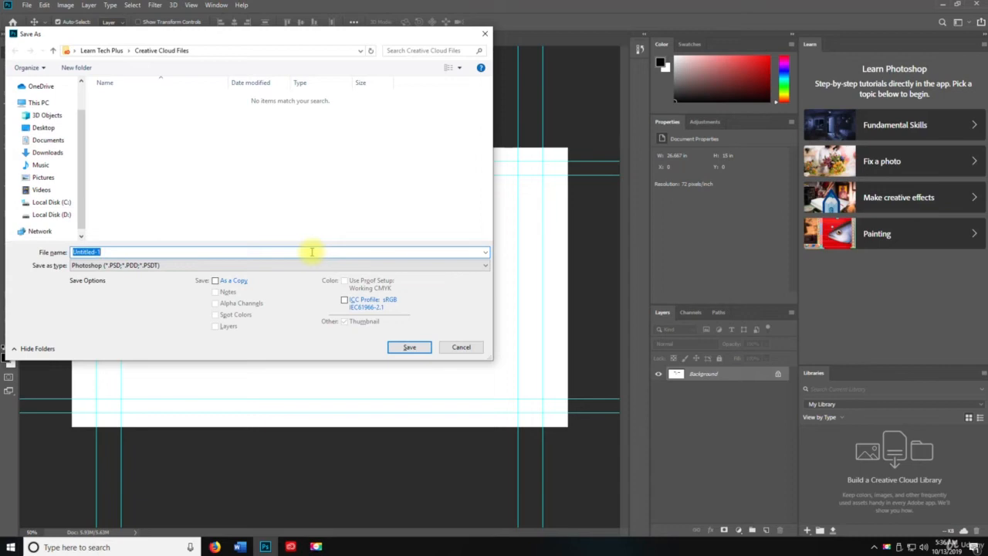
left_click(43, 128)
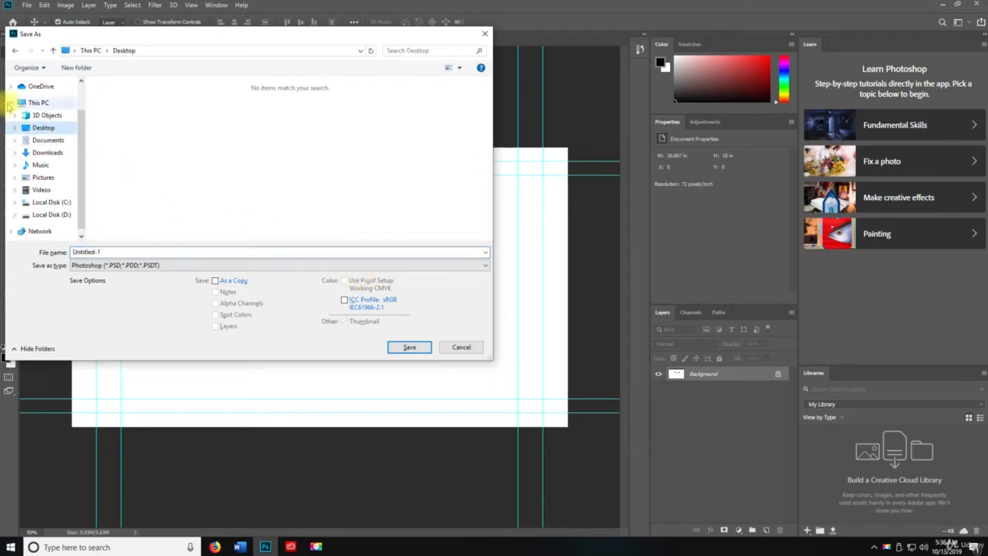
left_click(458, 346)
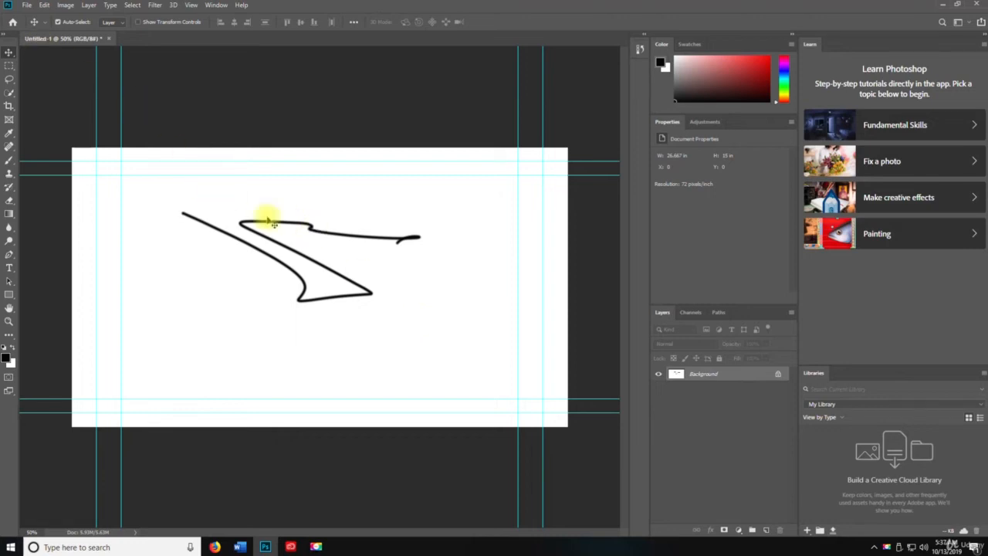
Step: Save the document to the Desktop as Untitled-1 in Photoshop (PSD) format
key("ctrl+s")
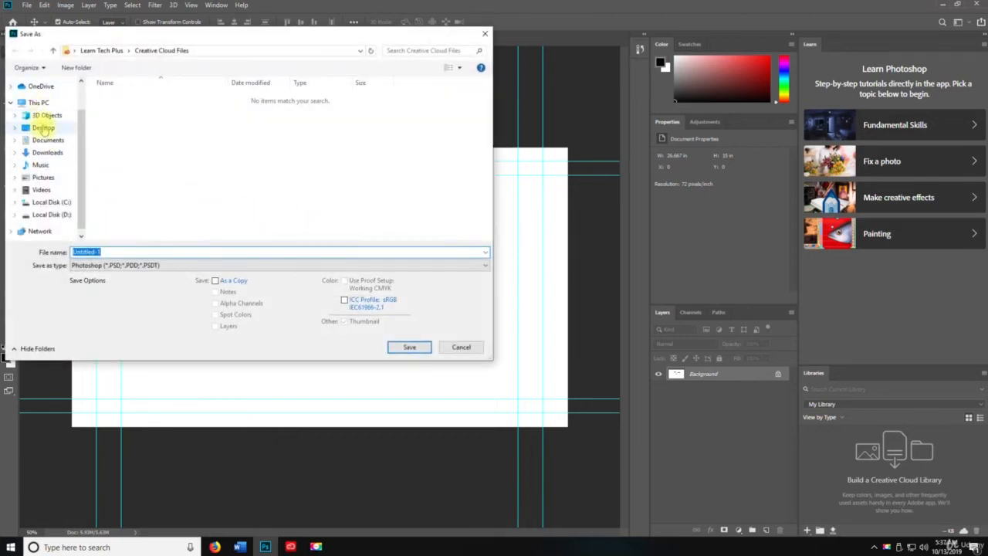
left_click(40, 127)
left_click(408, 351)
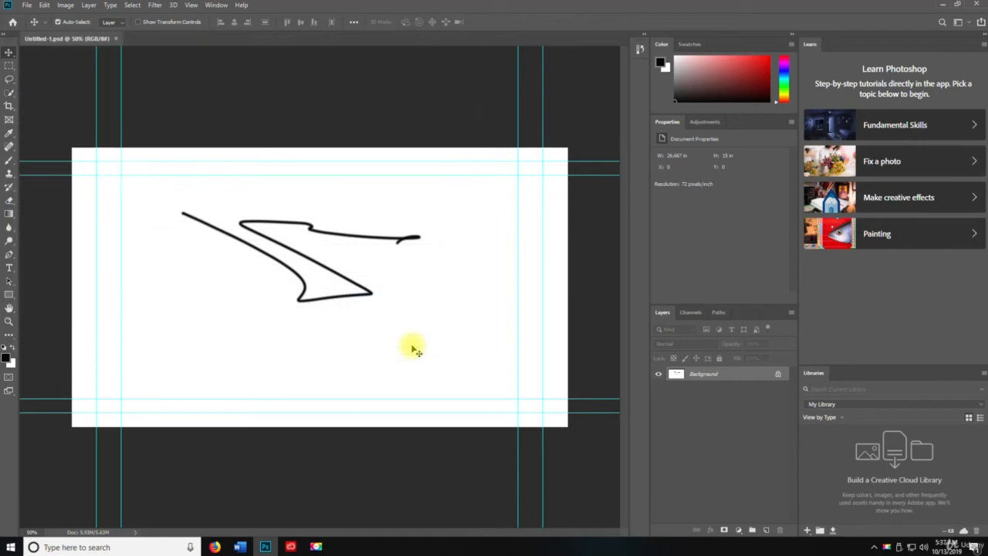
Step: Save the drawing again to the Desktop as Untitled-1 in Photoshop PDF format, keeping the default PDF settings and Photoshop editing capabilities
left_click(27, 4)
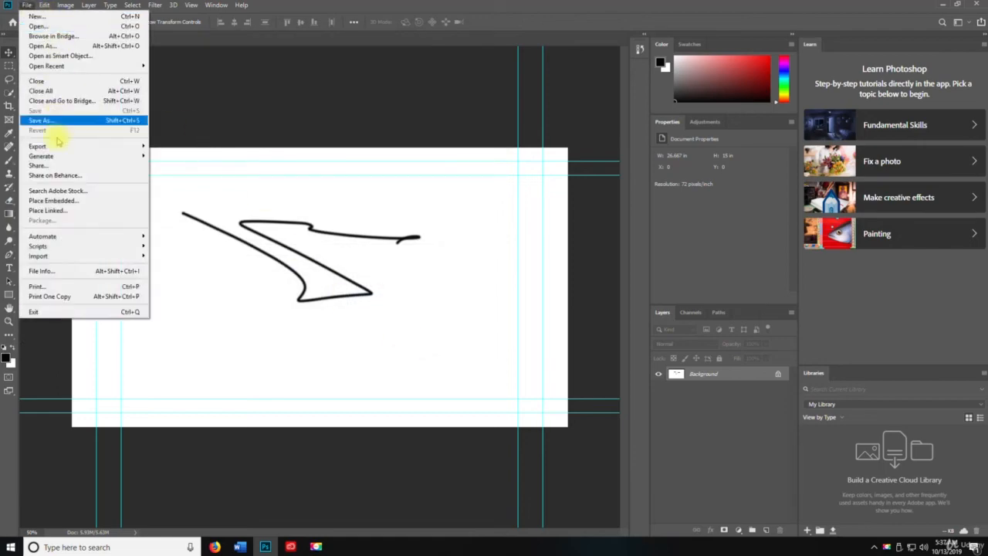
left_click(51, 122)
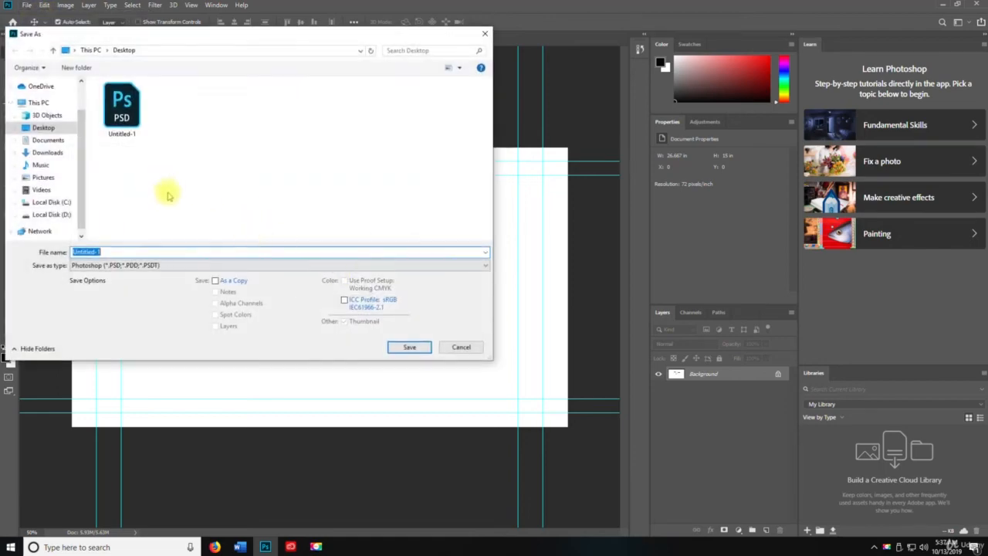
left_click(188, 263)
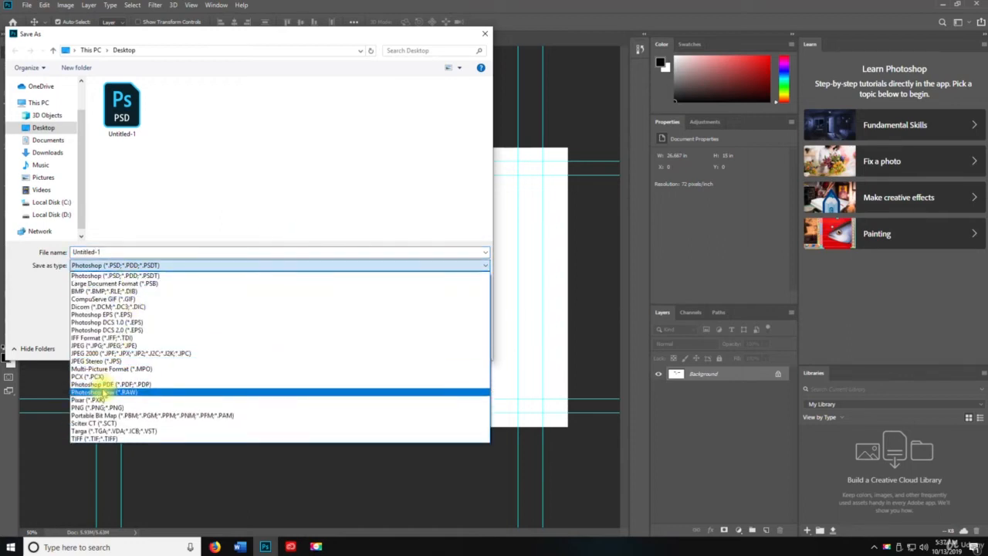
left_click(108, 384)
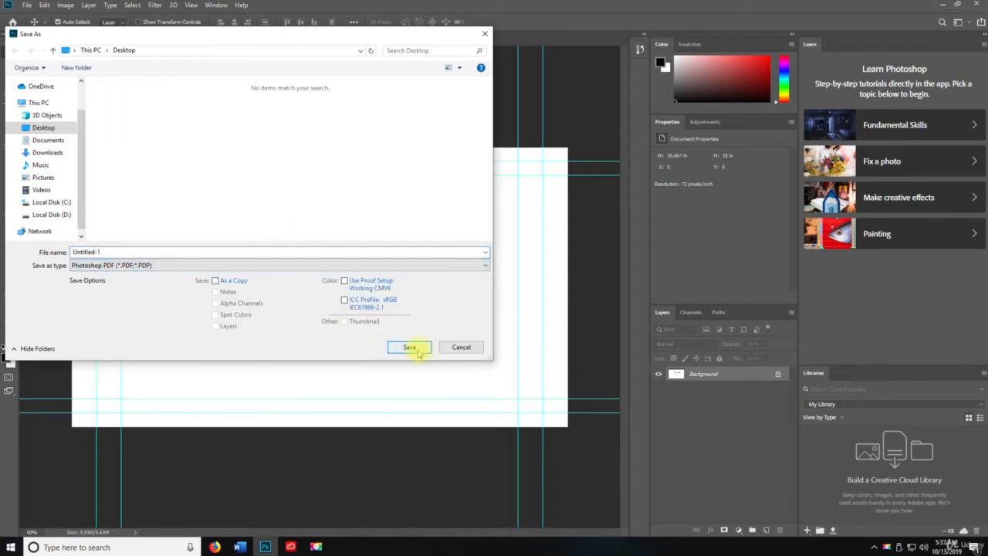
left_click(418, 352)
left_click(493, 213)
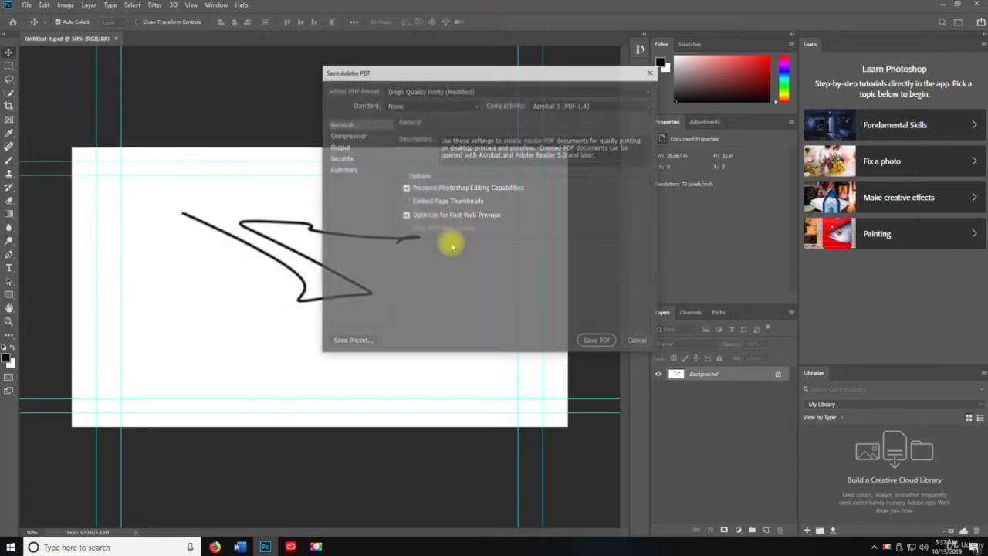
left_click(597, 340)
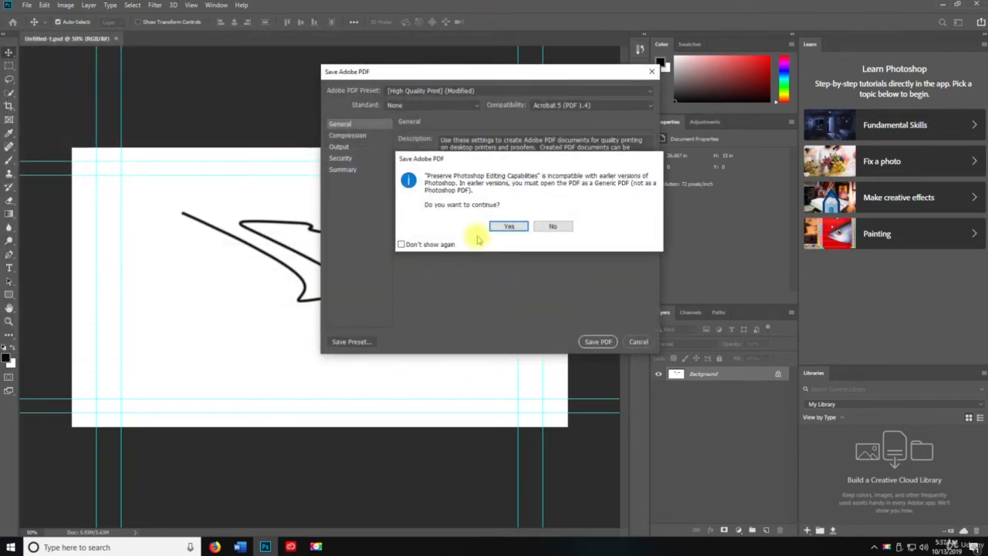
left_click(492, 226)
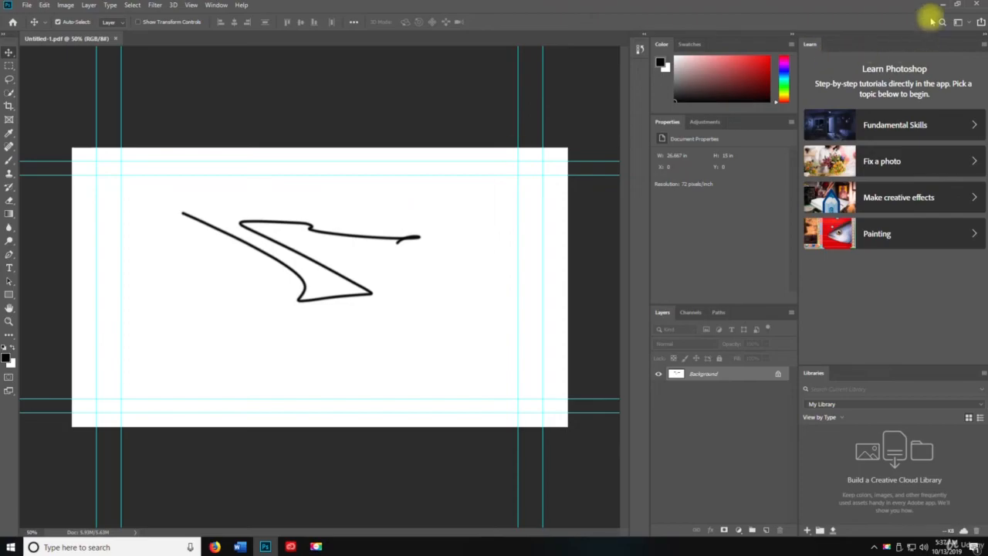
Step: Close Photoshop, start opening the Untitled-1 PDF from the desktop, and dismiss the choice of app
left_click(976, 5)
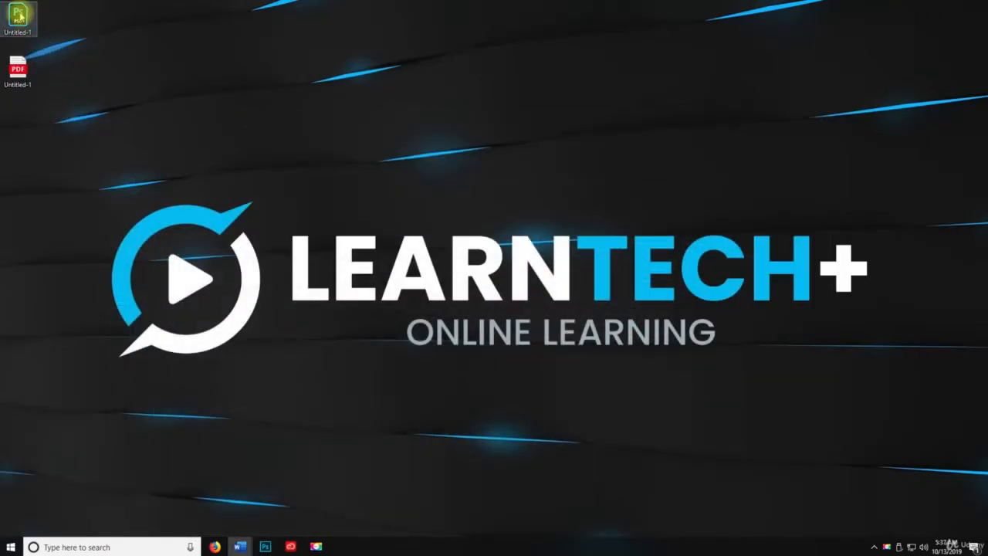
left_click(22, 83)
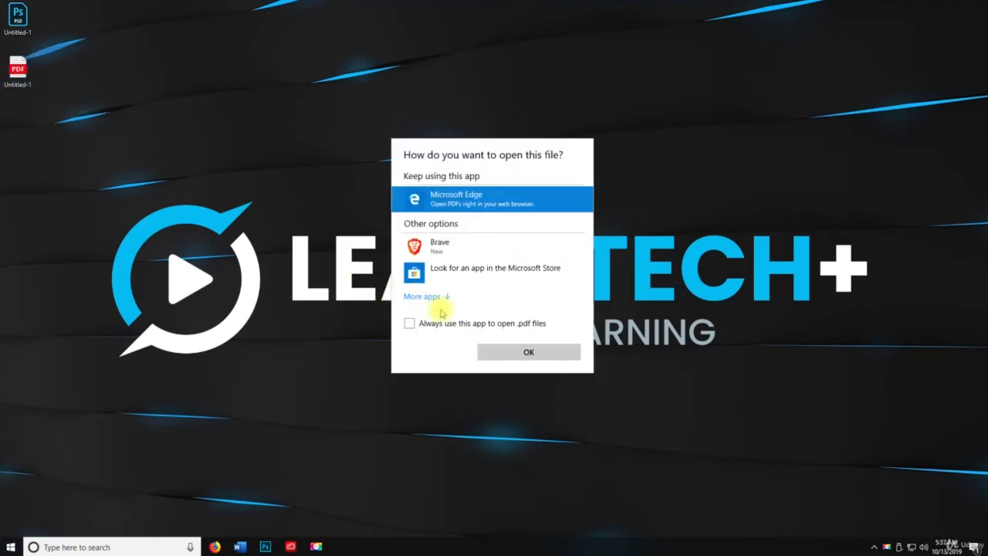
left_click(709, 260)
left_click(91, 143)
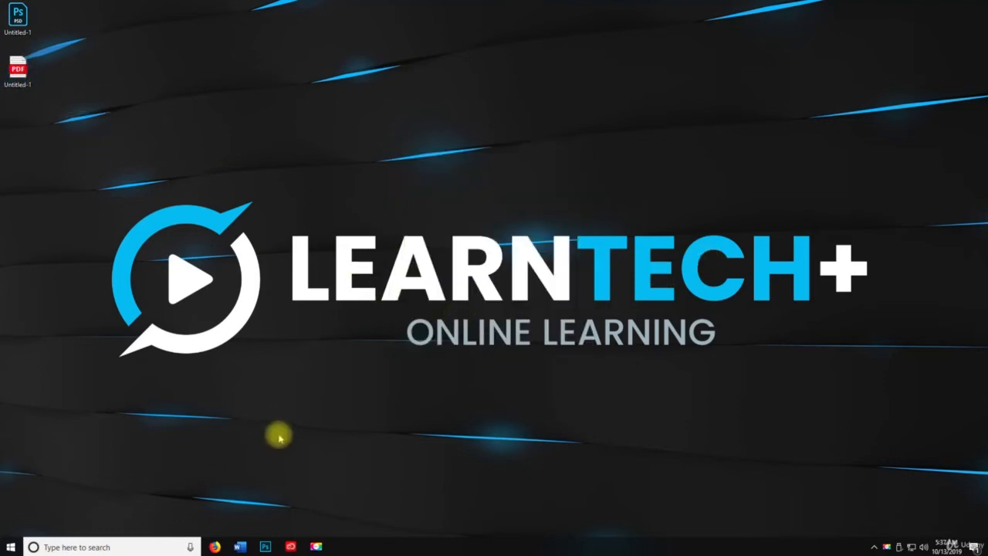
Step: Switch back to the Untitled-1 PDF document in Photoshop and check the Revert command among the File commands
left_click(266, 547)
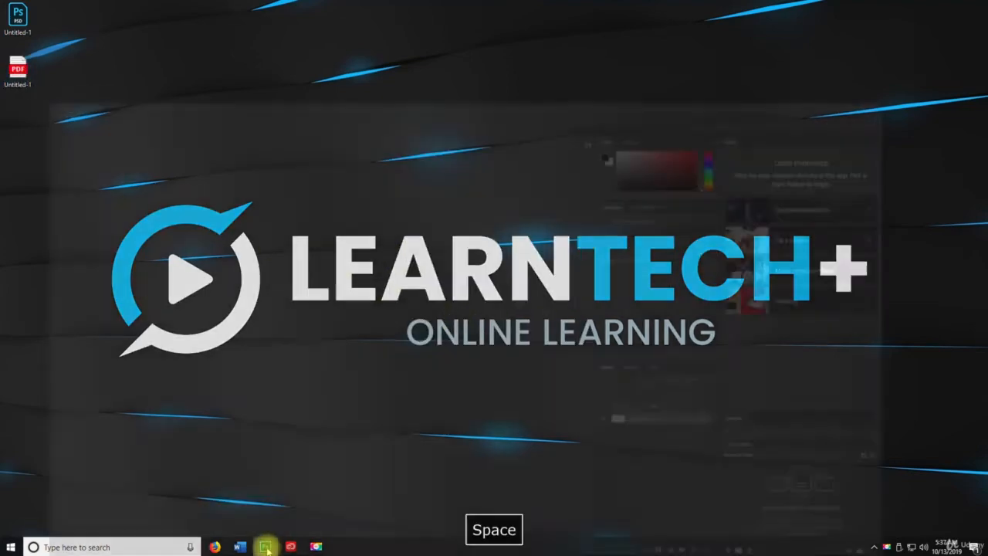
left_click(27, 6)
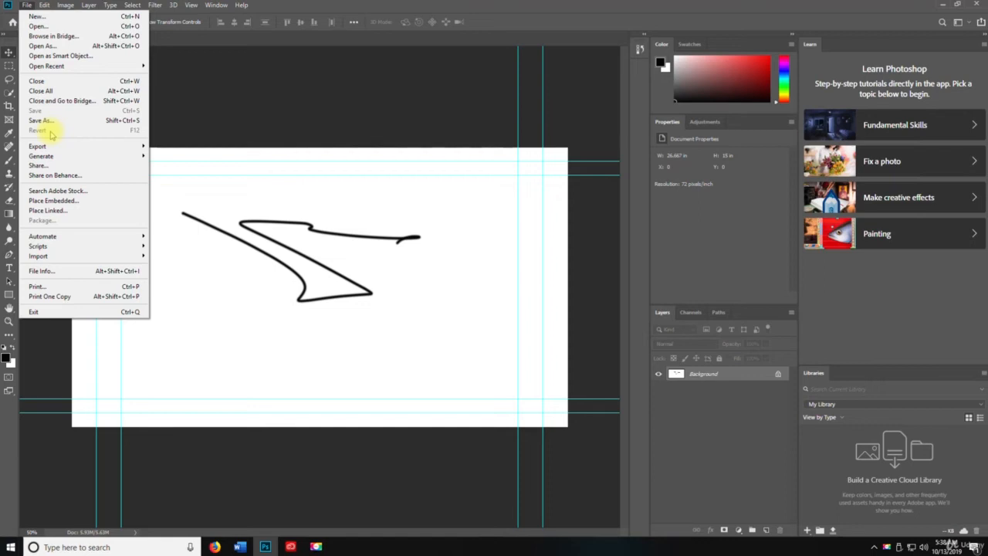
left_click(394, 256)
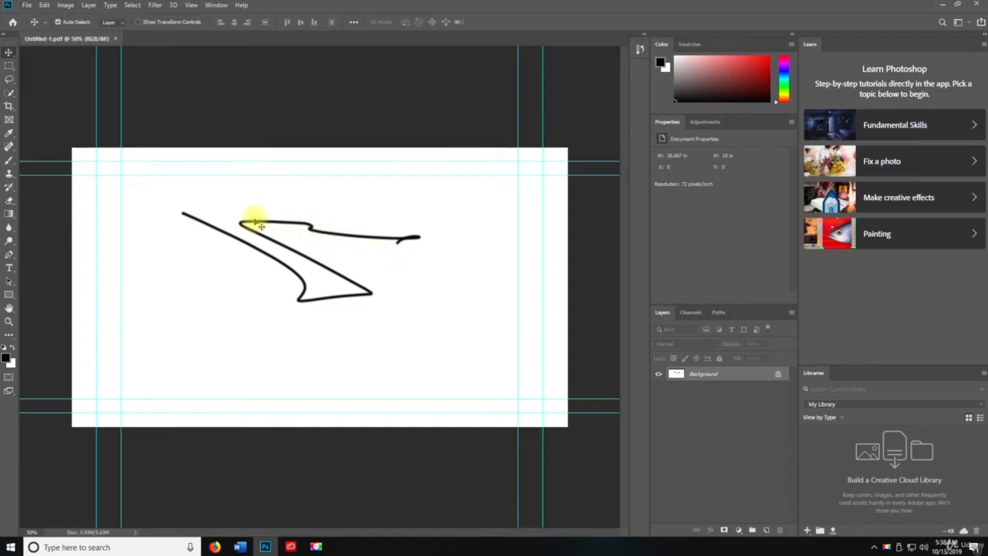
Step: Paint a short black stroke below the zigzag with the Brush tool and revert the document to its saved version
key("b")
mouse_move(162, 251)
left_mouse_down()
mouse_move(192, 296)
mouse_move(240, 334)
left_mouse_up()
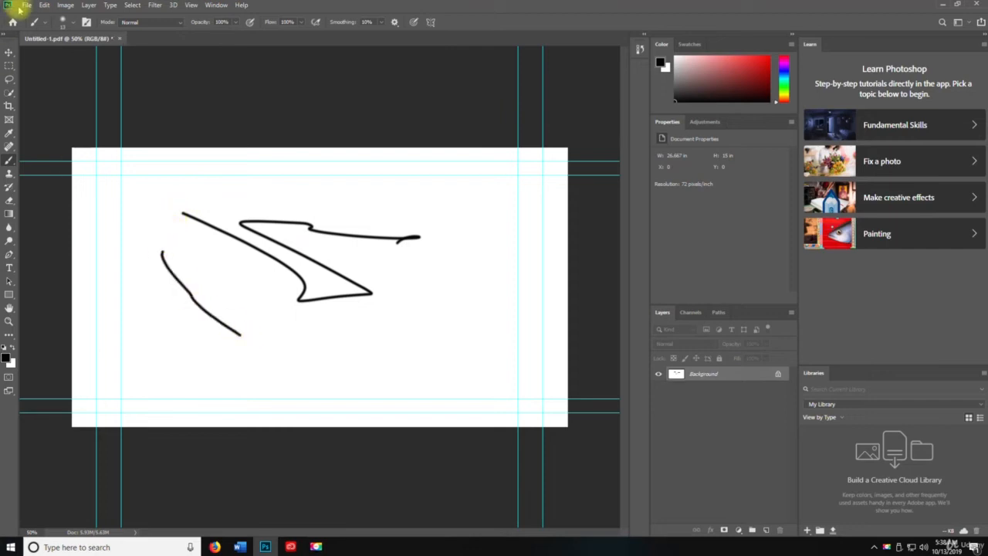
left_click(26, 5)
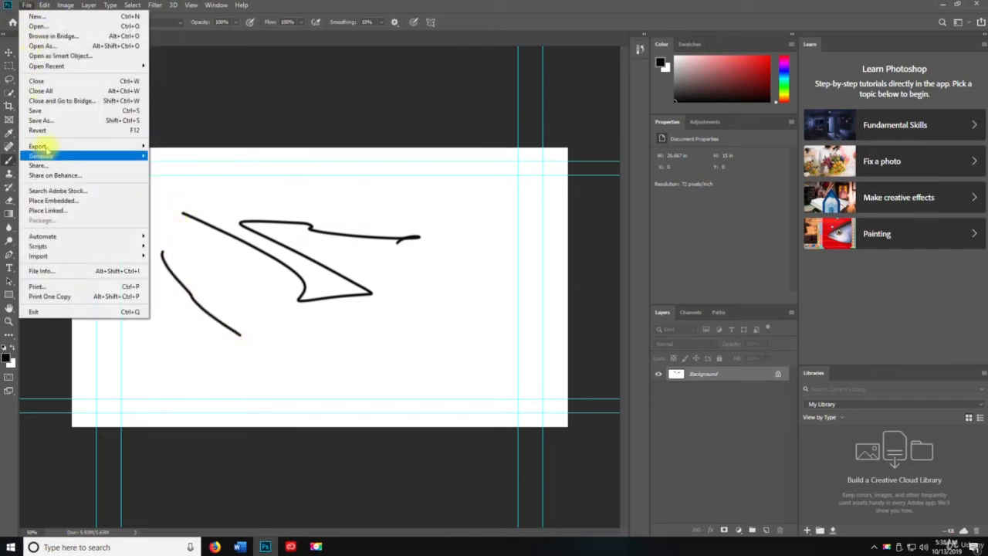
left_click(65, 131)
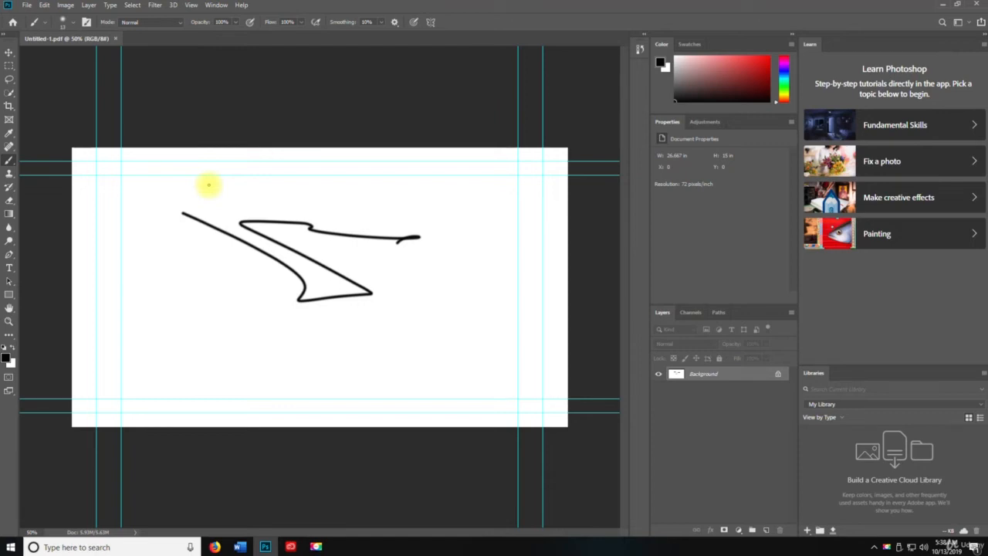
Step: Brush freehand zigzag strokes below and beside the existing drawing, then revert the document to its saved version
left_click(26, 6)
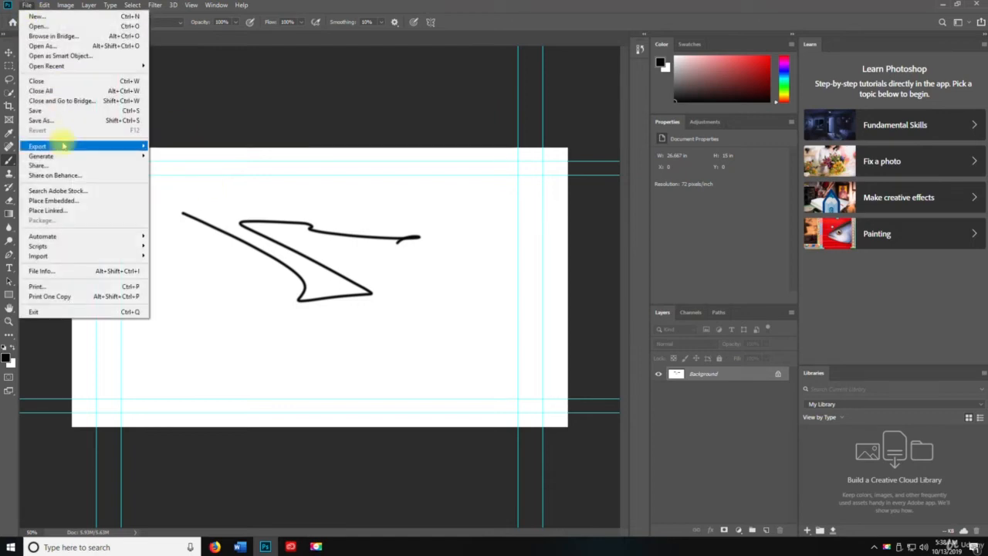
left_click(244, 374)
left_click_drag(160, 245, 277, 357)
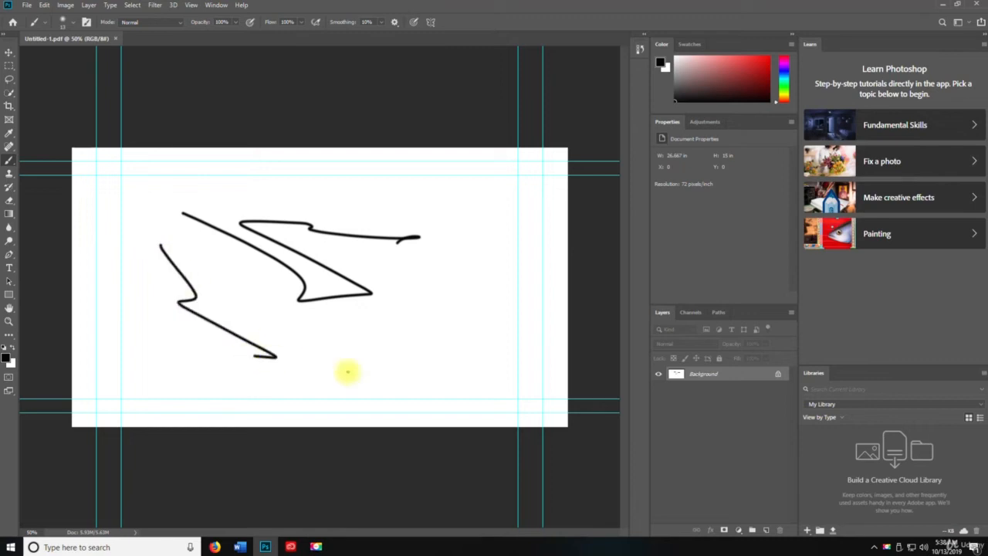
left_click_drag(347, 372, 358, 368)
left_click_drag(465, 273, 467, 349)
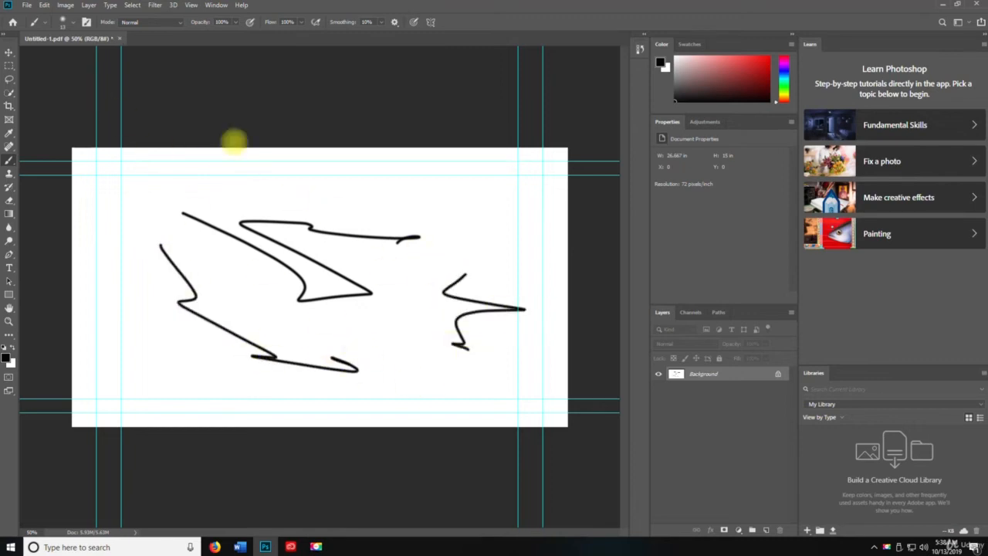
left_click(27, 5)
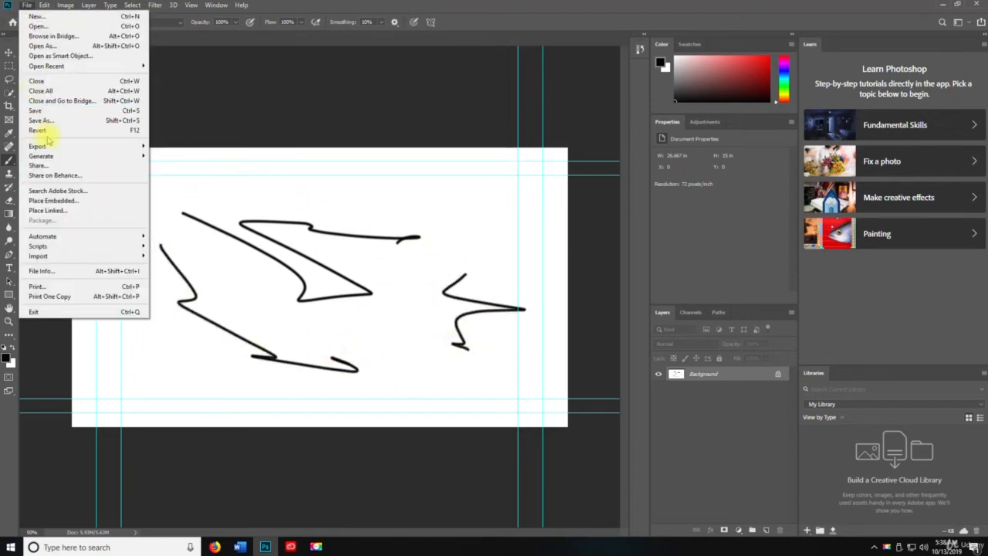
left_click(402, 6)
key("F12")
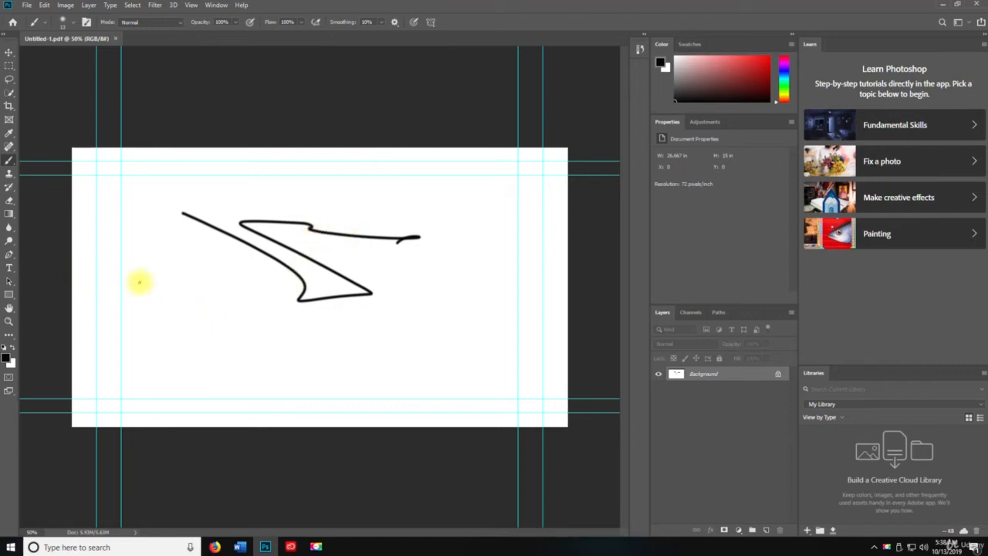
Step: Scribble four freehand strokes around the original zigzag and revert all of them at once
mouse_move(160, 254)
left_mouse_down()
mouse_move(126, 293)
mouse_move(170, 345)
mouse_move(186, 346)
left_mouse_up()
mouse_move(454, 345)
left_mouse_down()
mouse_move(441, 293)
mouse_move(462, 332)
left_mouse_up()
left_click_drag(443, 183, 472, 240)
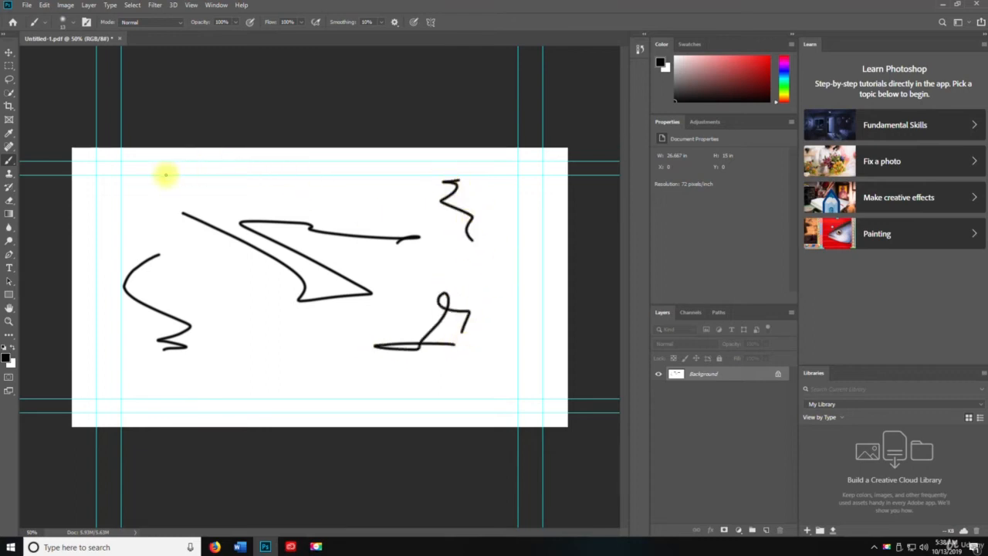
left_click_drag(165, 175, 291, 183)
key("F12")
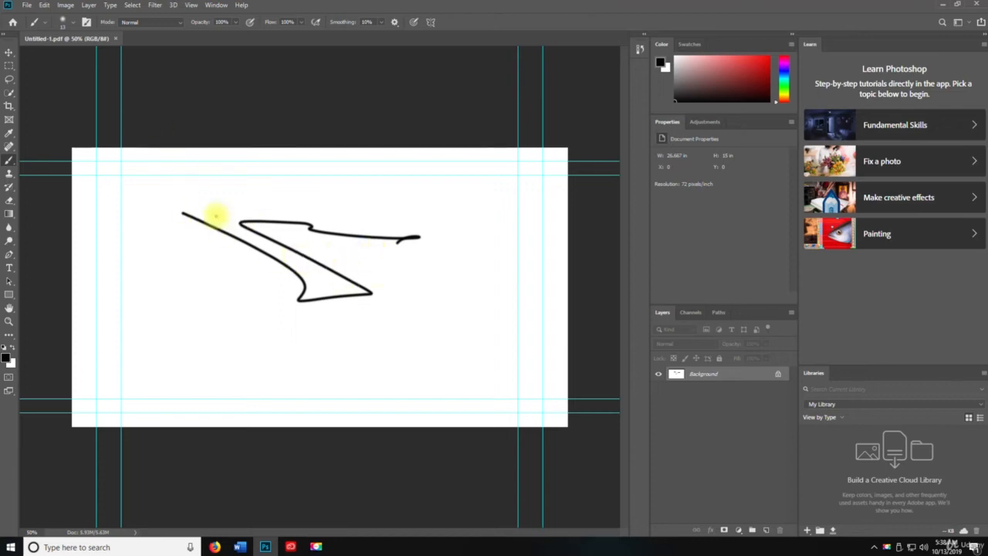
Step: Quick-export the drawing as a PNG named Untitled-1 to the Desktop, check the desktop for it, and return to Photoshop
left_click(26, 5)
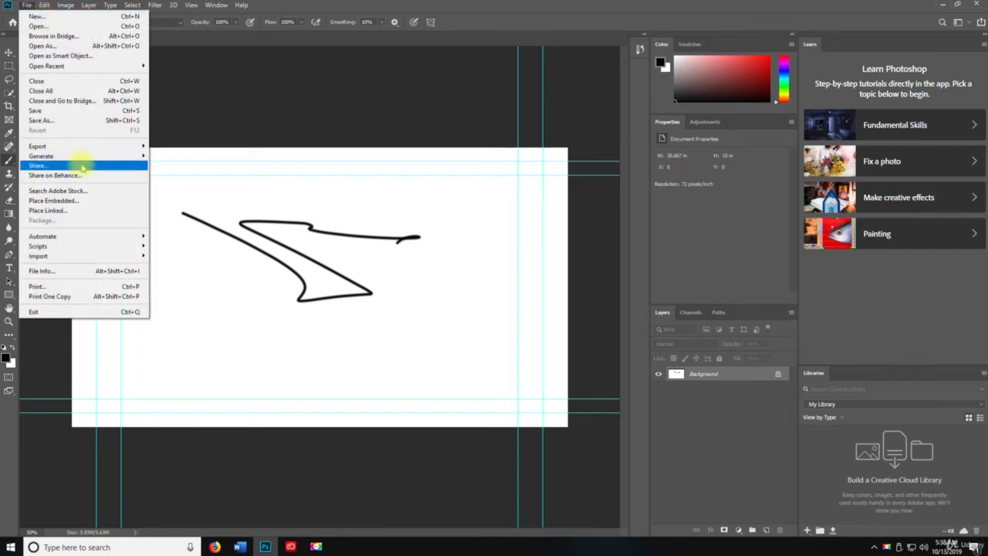
mouse_move(42, 147)
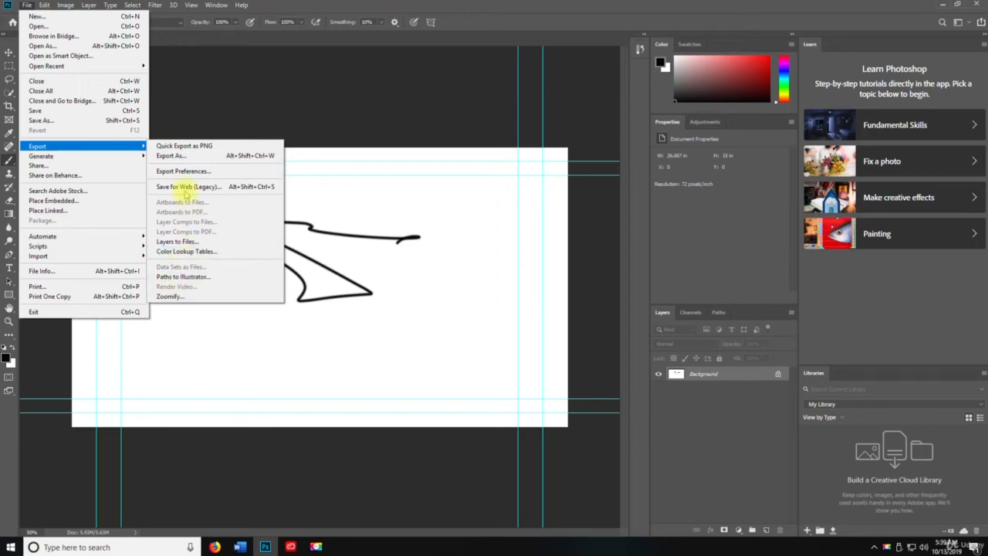
left_click(183, 146)
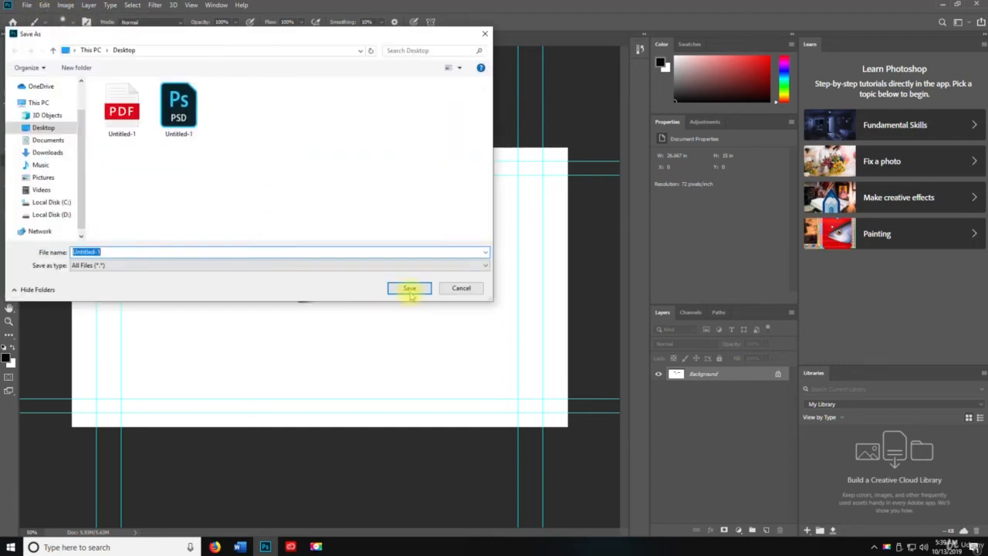
left_click(409, 290)
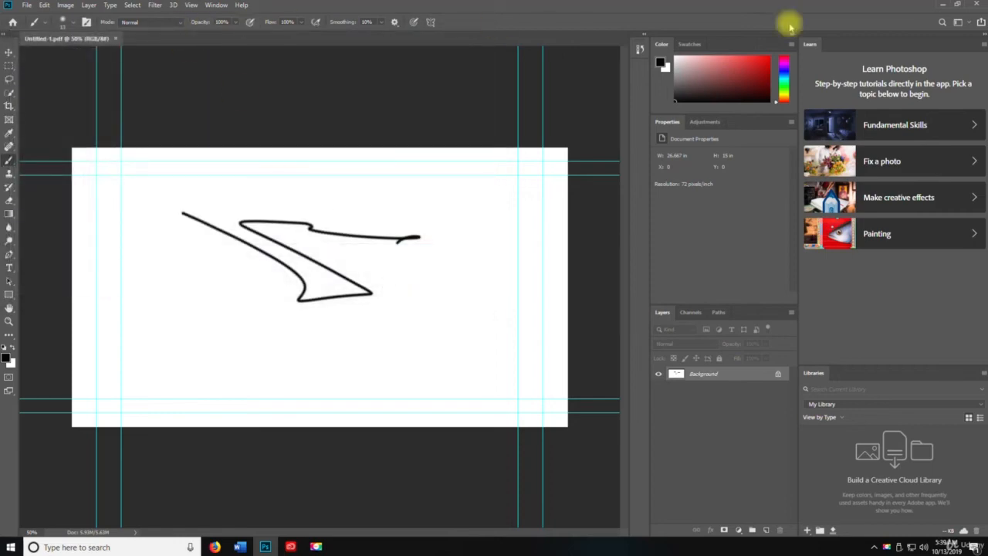
left_click(941, 5)
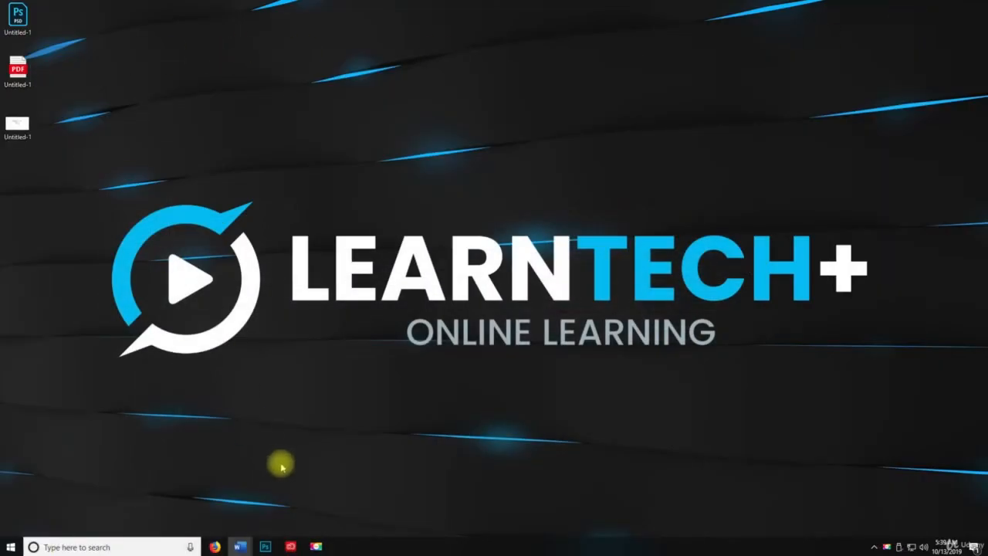
left_click(264, 545)
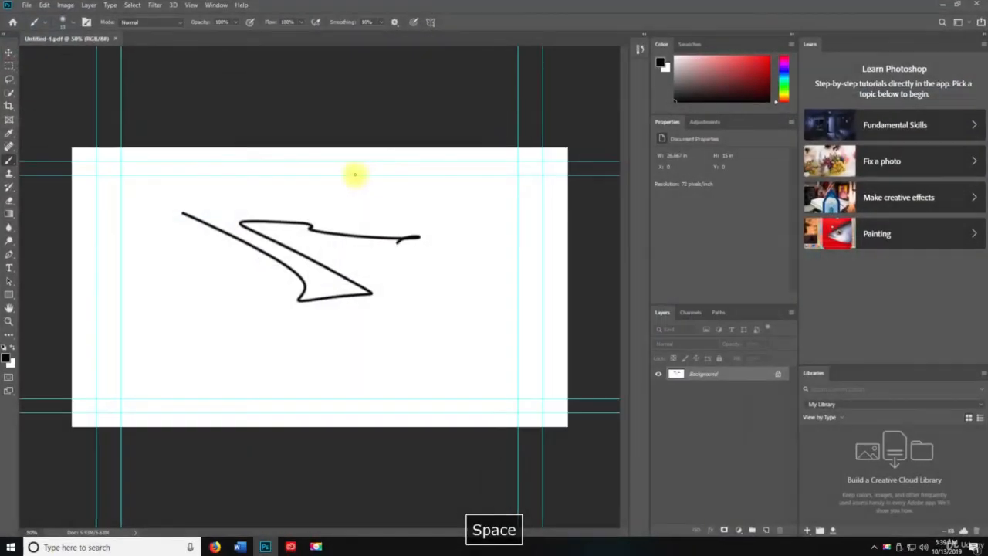
Step: Open Save for Web (Legacy) for the drawing and enlarge its window to inspect the preview
left_click(27, 4)
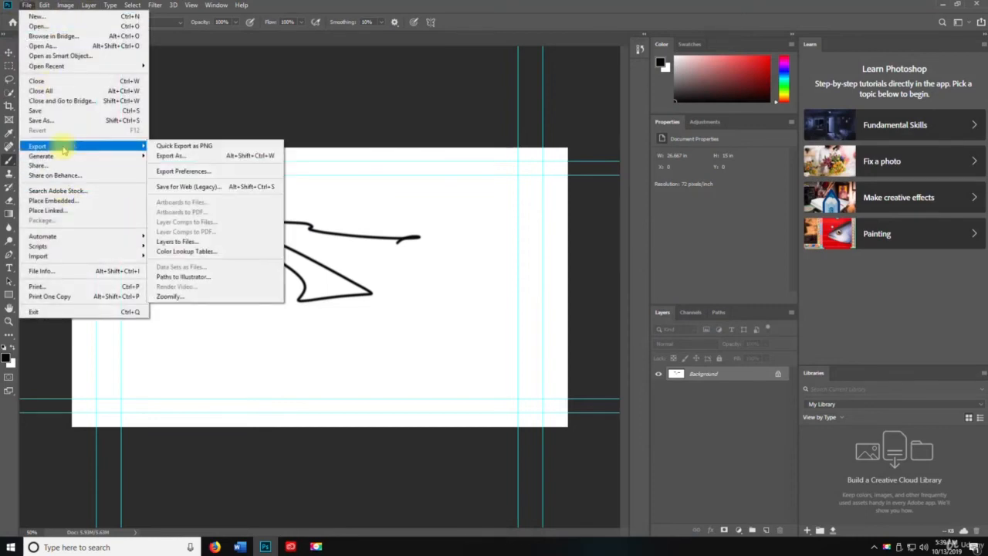
left_click(207, 186)
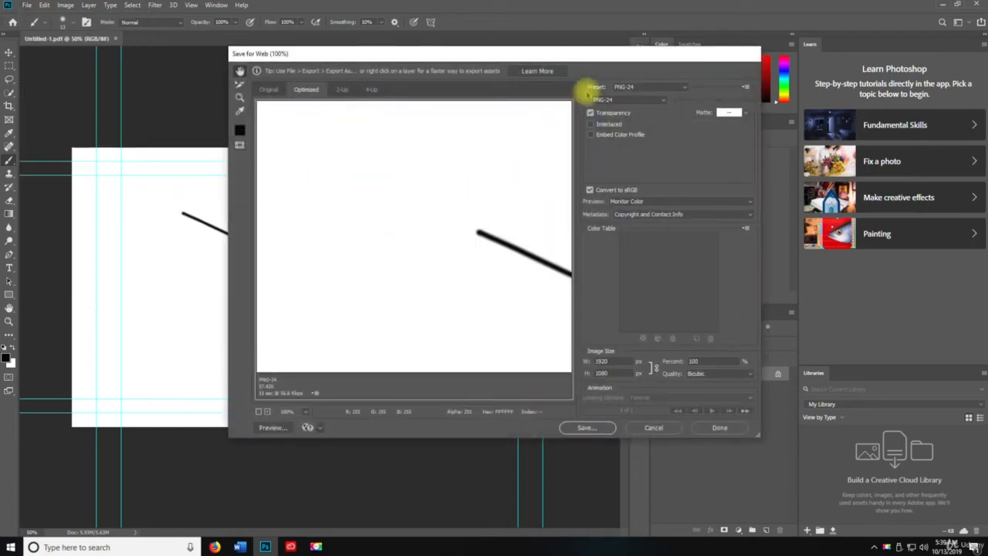
left_click_drag(594, 57, 469, 40)
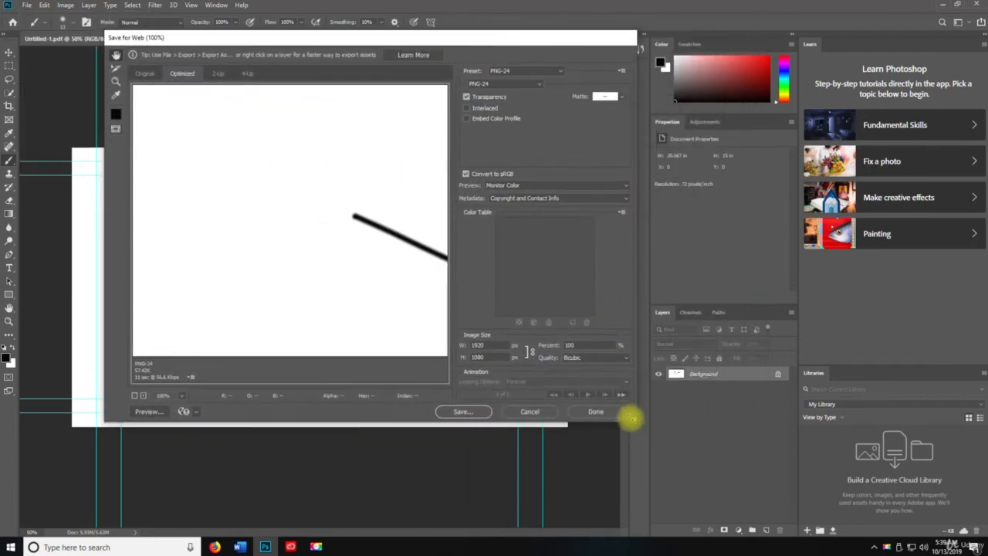
left_click_drag(630, 418, 891, 484)
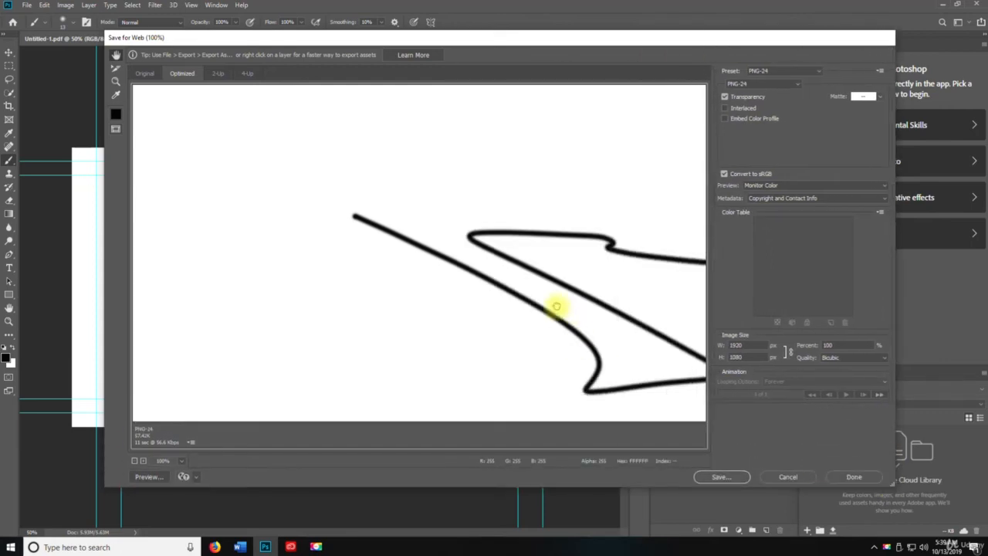
mouse_move(555, 309)
left_mouse_down()
mouse_move(480, 268)
mouse_move(509, 302)
left_mouse_up()
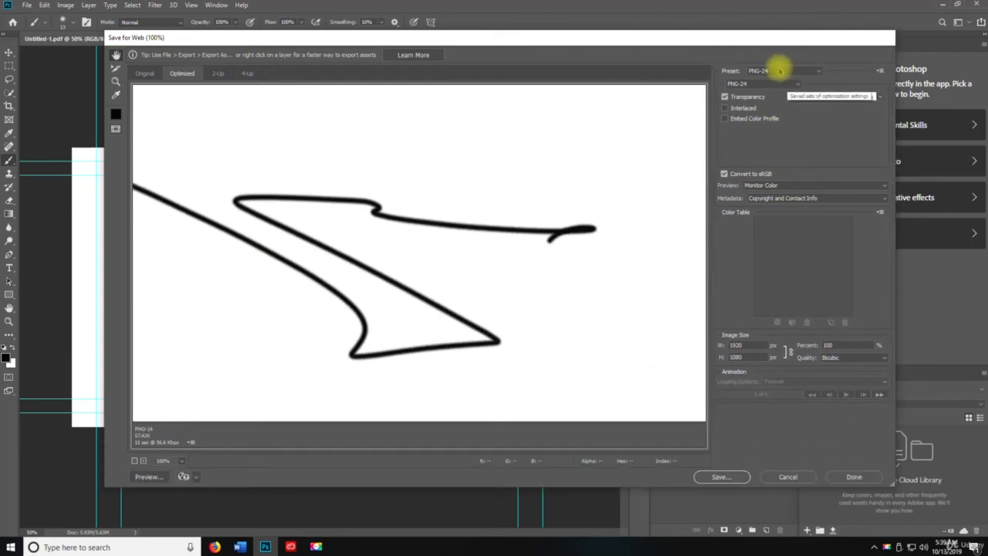
Step: Try the JPEG, PNG-8, PNG-24 and WBMP file formats in Save for Web and compare their previews
left_click(767, 84)
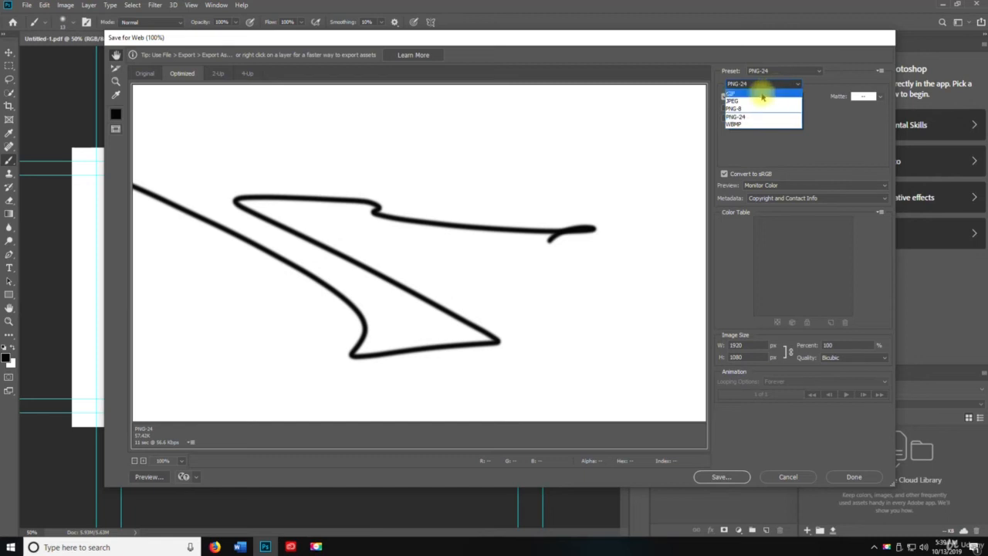
left_click(762, 90)
left_click(762, 89)
left_click(754, 101)
left_click(762, 83)
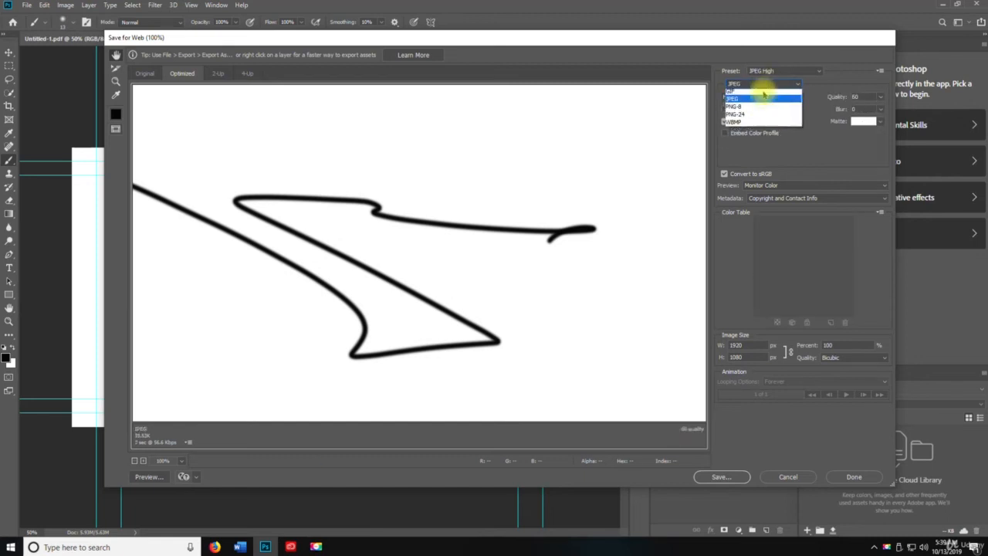
left_click(758, 109)
left_click(761, 84)
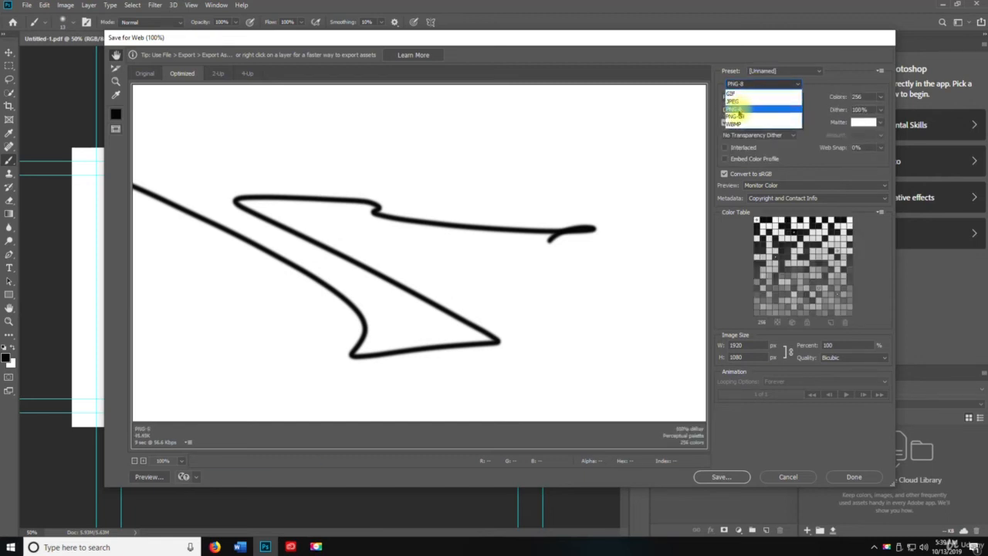
left_click(755, 115)
left_click(758, 83)
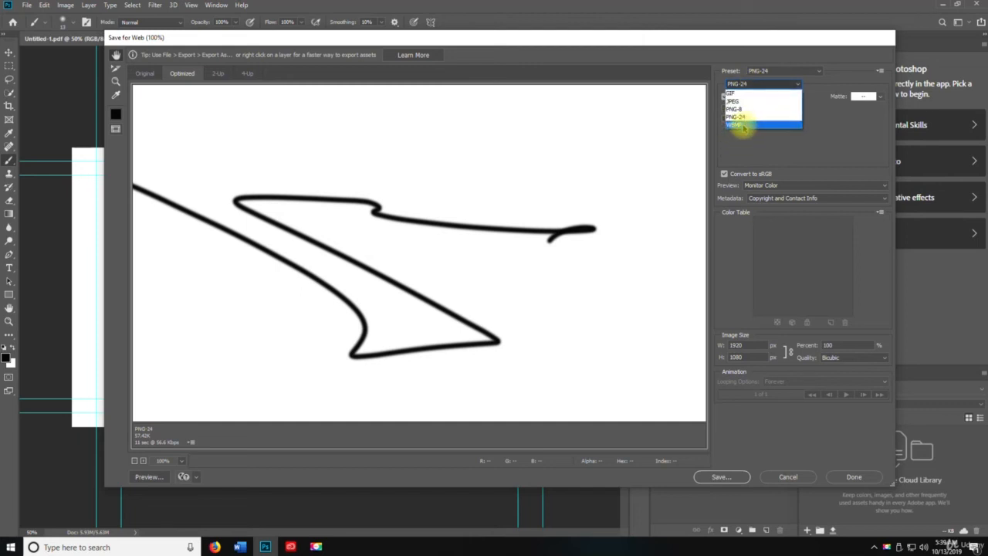
left_click(743, 126)
left_click_drag(392, 250, 597, 233)
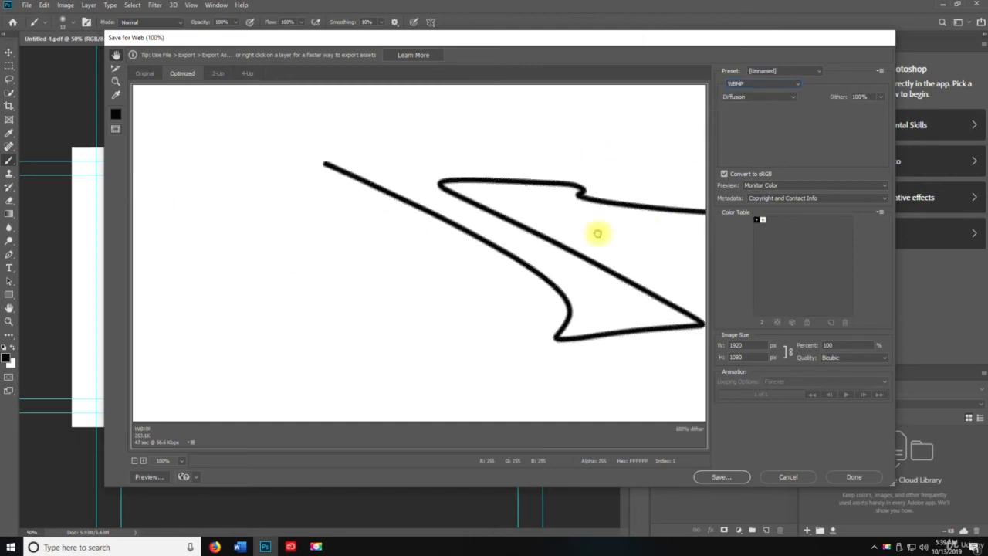
Step: Save the drawing for web as PNG-24 to the Desktop as Untitled-1, replacing the existing PNG, and minimise Photoshop
left_click(759, 83)
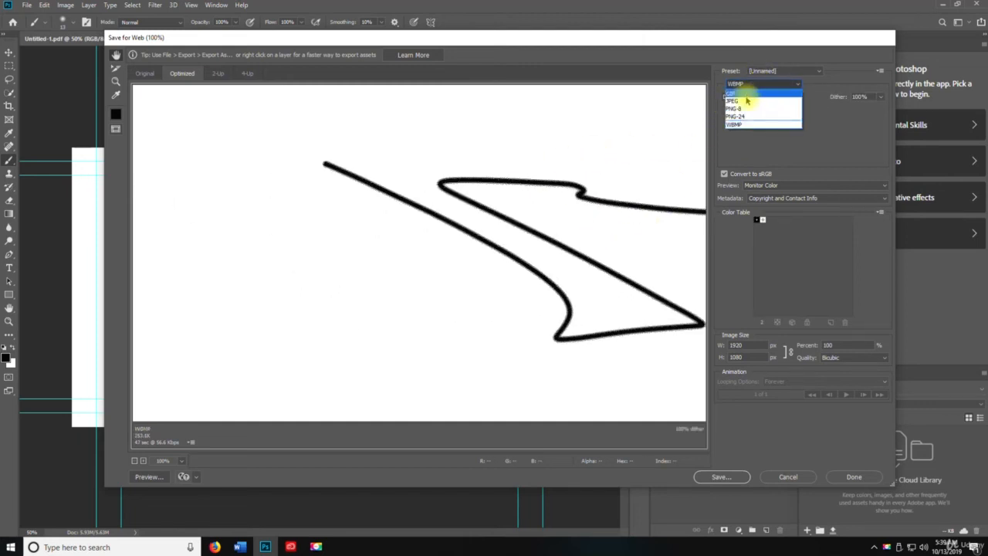
left_click(737, 116)
left_click_drag(535, 249, 352, 207)
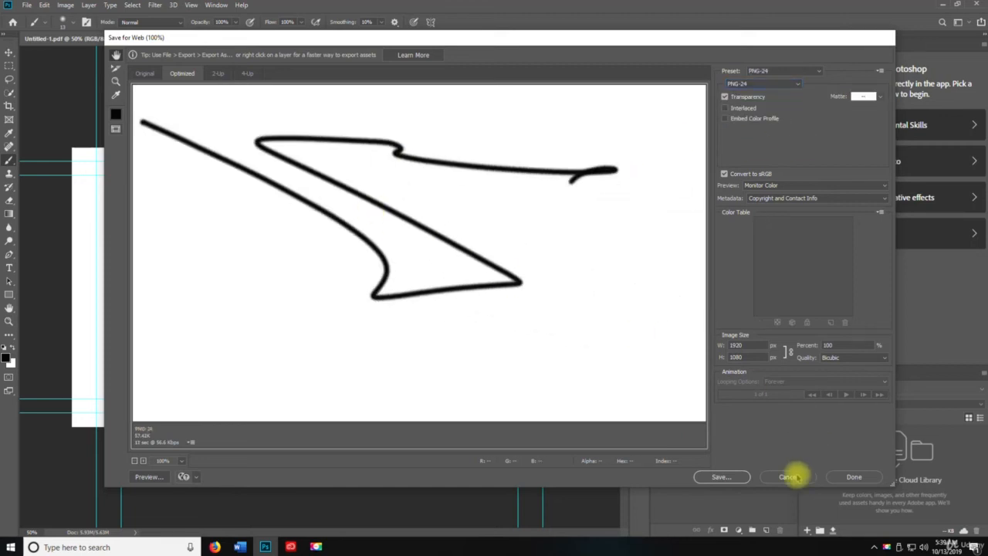
left_click(722, 476)
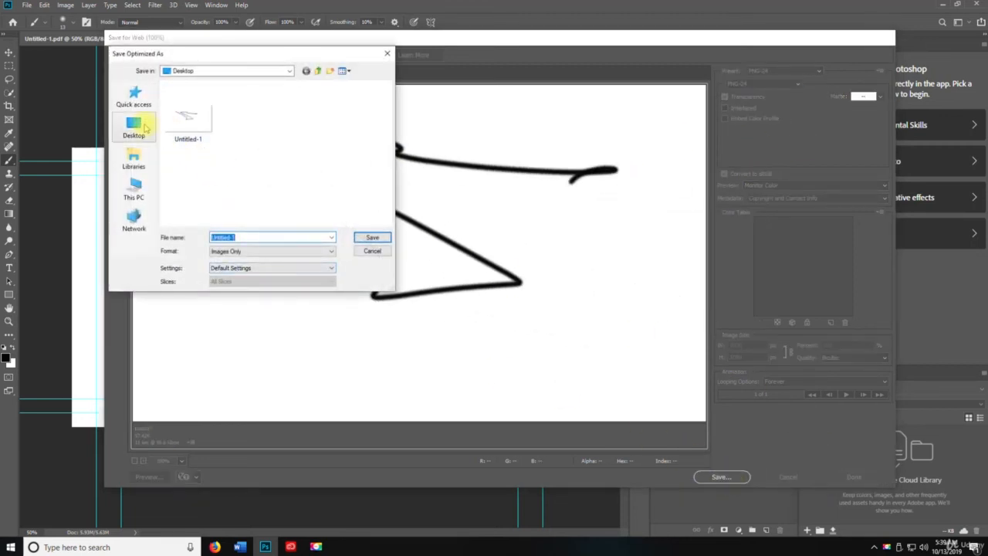
left_click(144, 128)
left_click(373, 239)
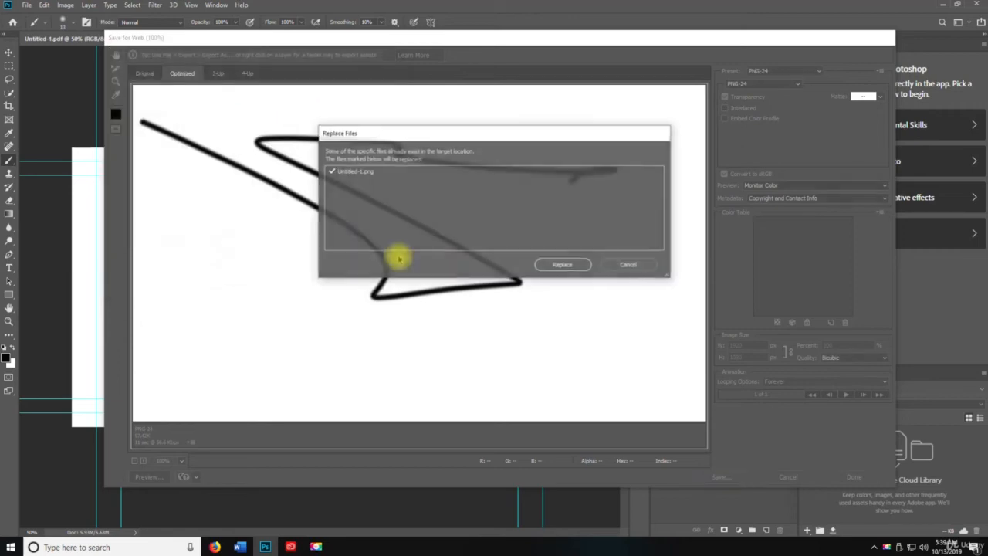
left_click(562, 265)
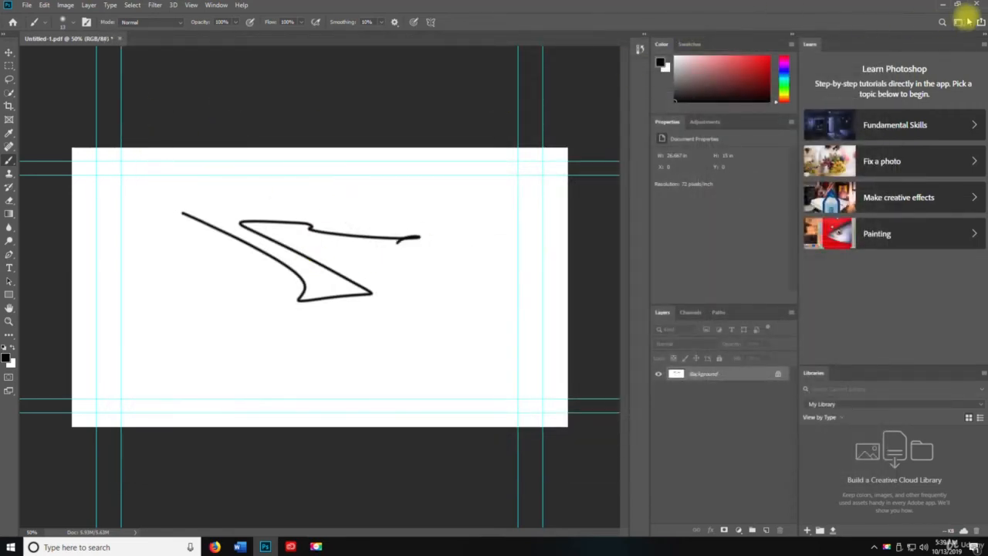
left_click(941, 4)
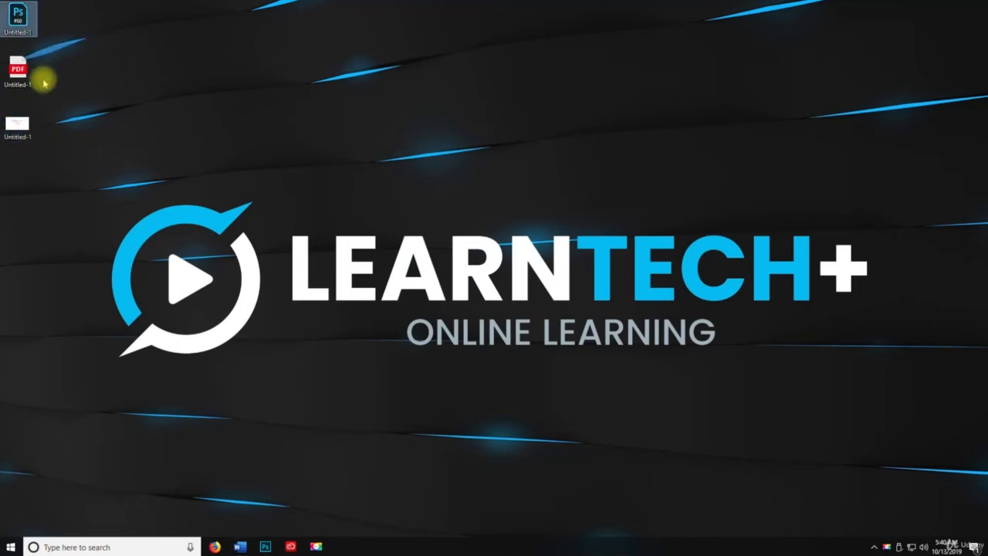
Step: Return to Photoshop, open the Share on Behance page in the browser to look at it, and close the browser
left_click(265, 546)
key("space")
left_click(25, 5)
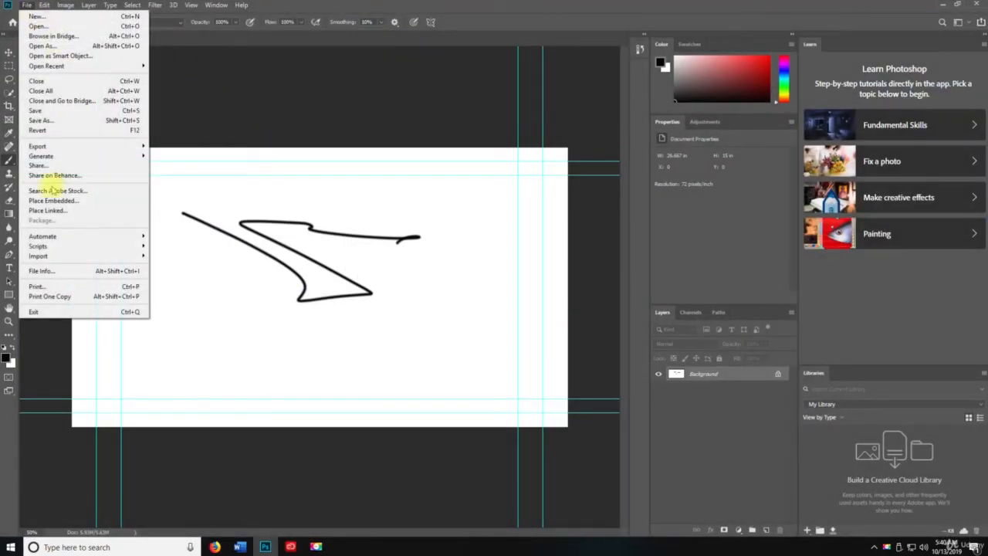
mouse_move(62, 156)
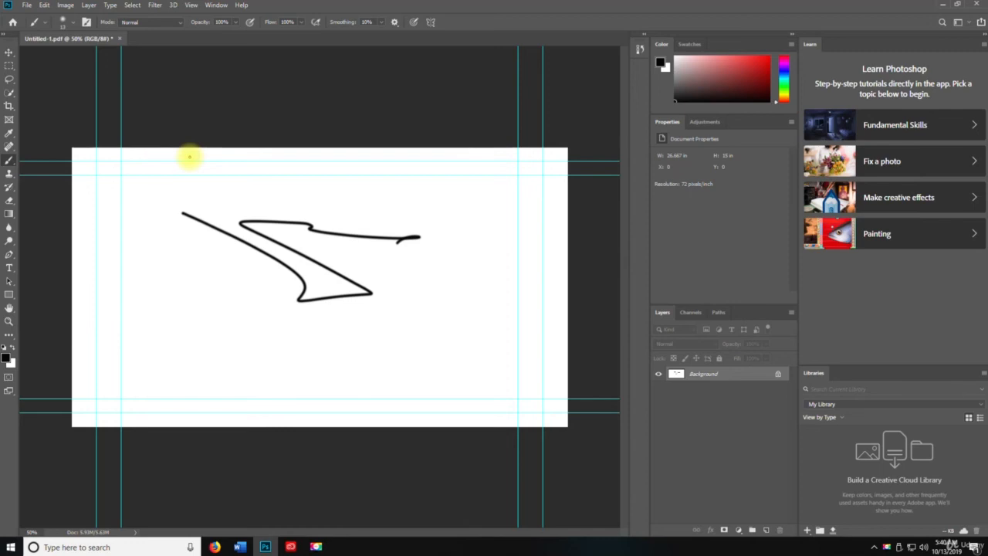
left_click(26, 5)
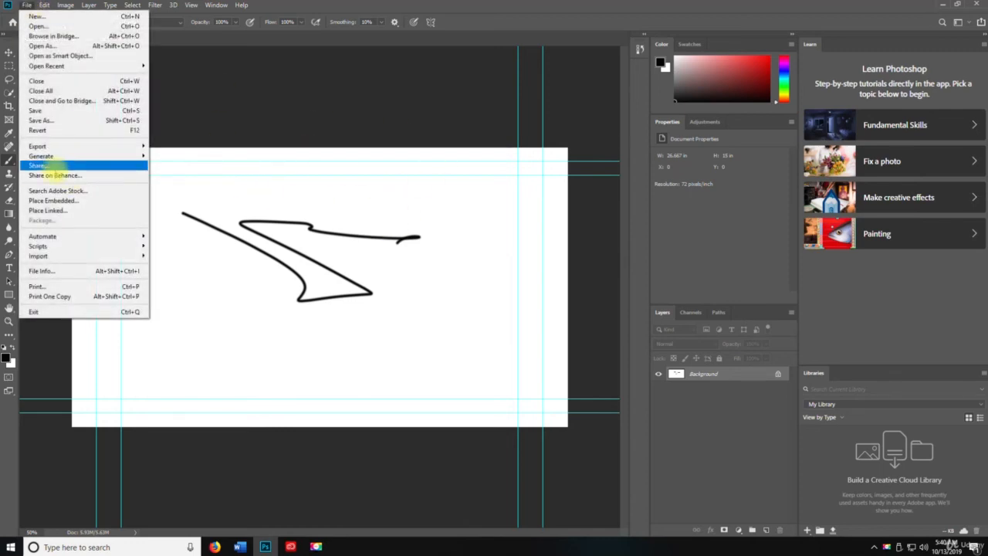
left_click(48, 175)
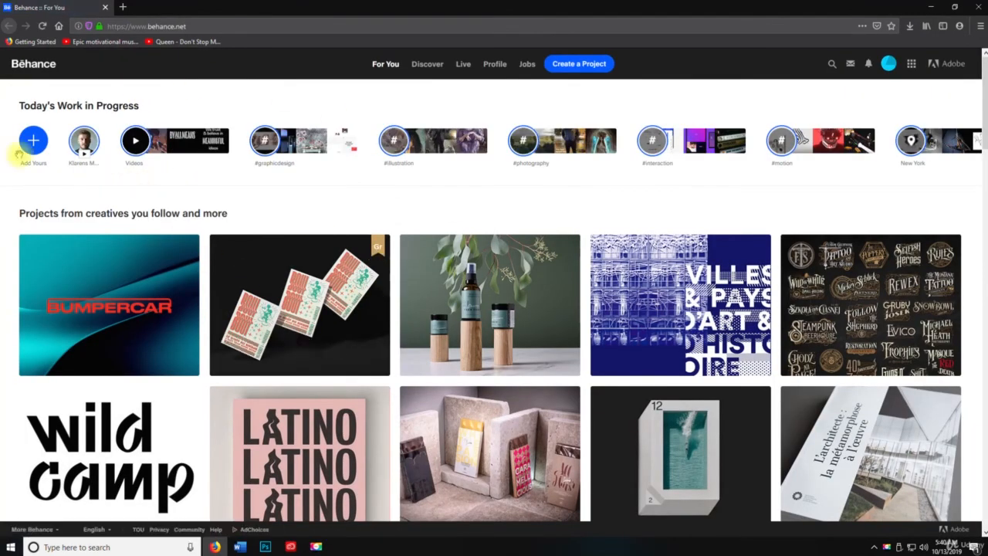
left_click(976, 6)
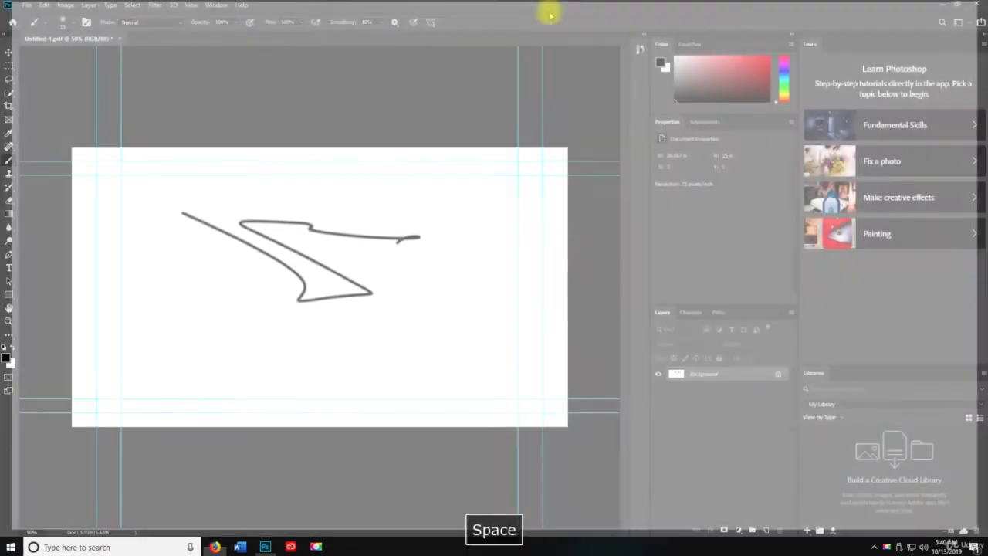
Step: Place the Untitled-1 PNG from the Desktop into the drawing as an embedded smart object
left_click(26, 5)
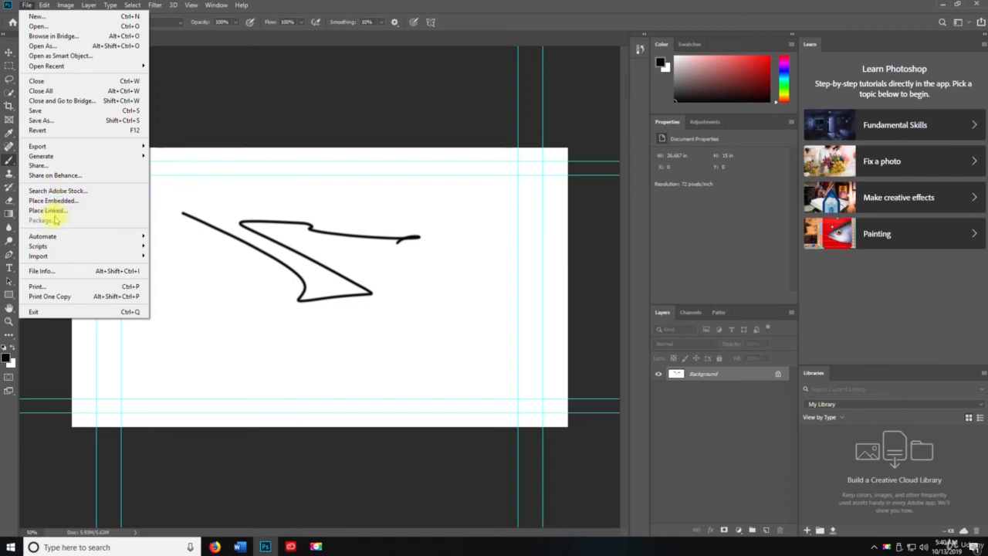
left_click(62, 201)
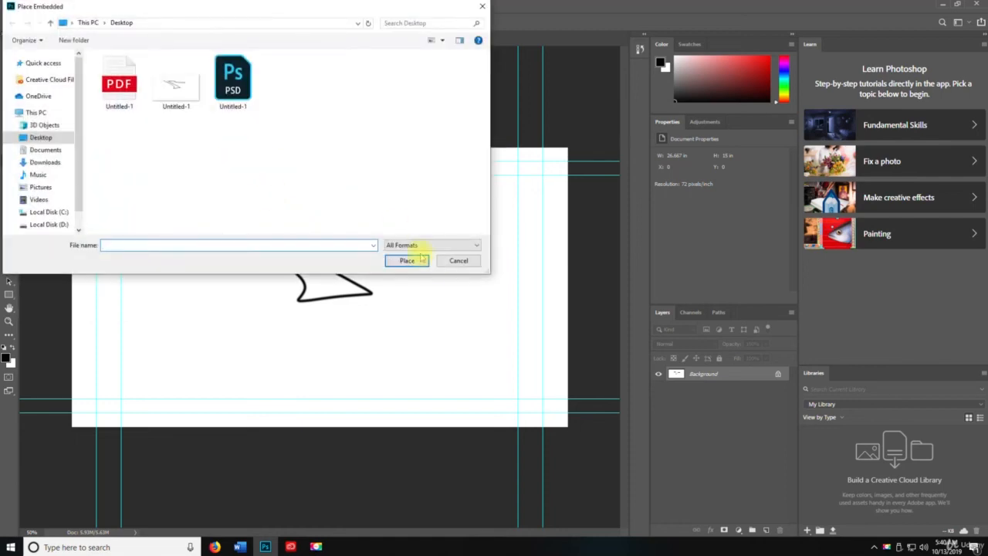
double_click(176, 86)
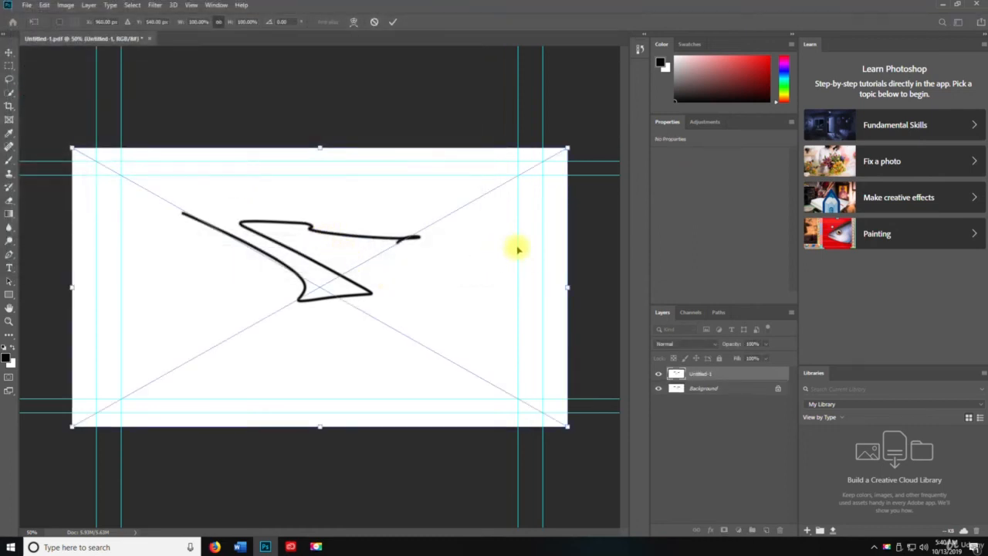
key("Return")
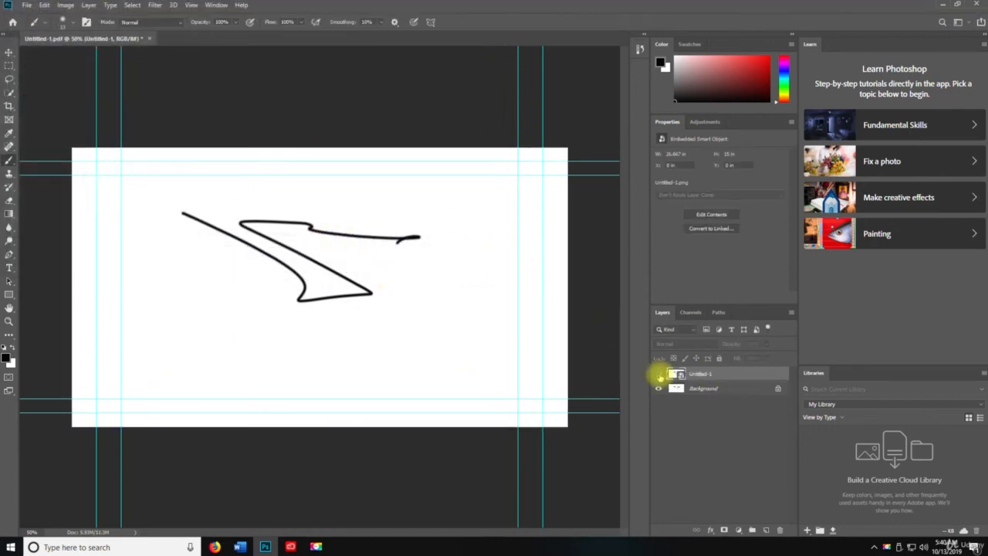
Step: Place the Untitled-1 PNG from the Desktop as a linked smart object, and select the embedded layer below it for comparison
left_click(26, 6)
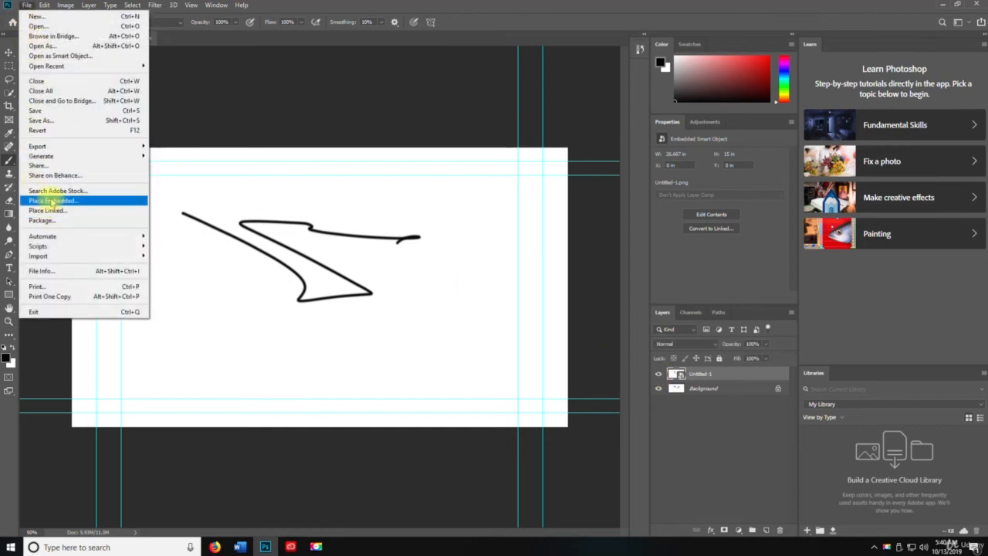
left_click(48, 210)
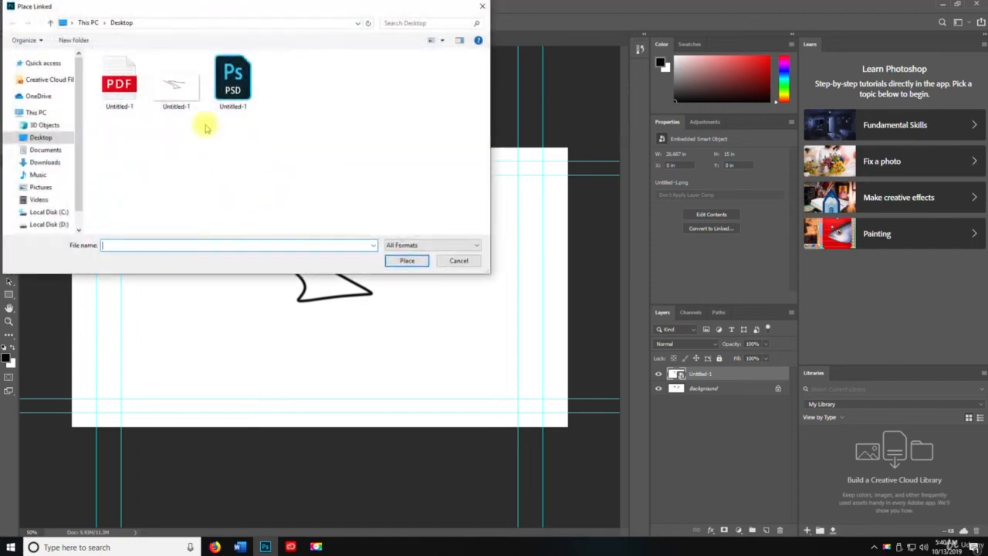
left_click(191, 88)
double_click(193, 91)
key("Return")
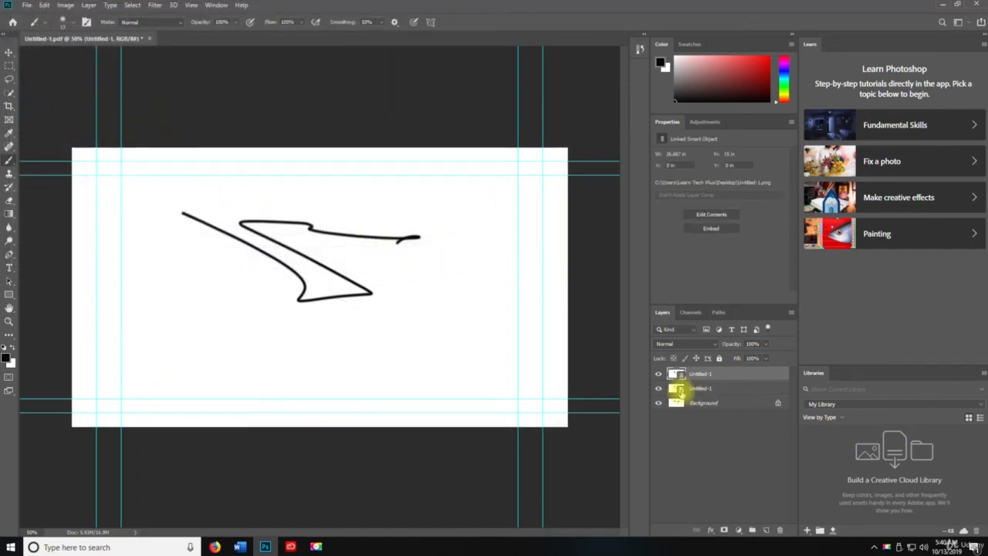
left_click(679, 389)
Step: Place a second embedded copy of the Untitled-1 PNG above the first embedded layer, and select the linked layer
left_click(27, 5)
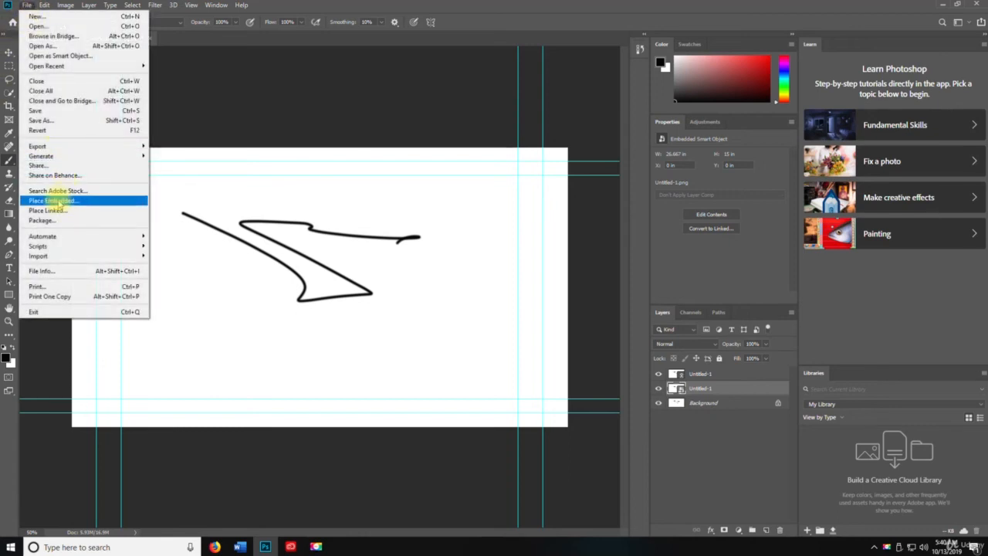
left_click(60, 203)
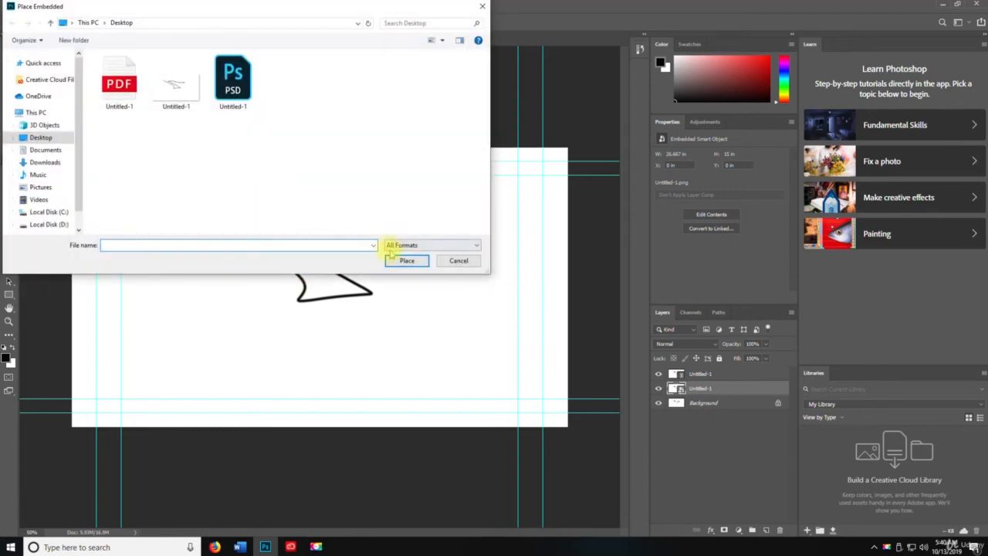
double_click(178, 88)
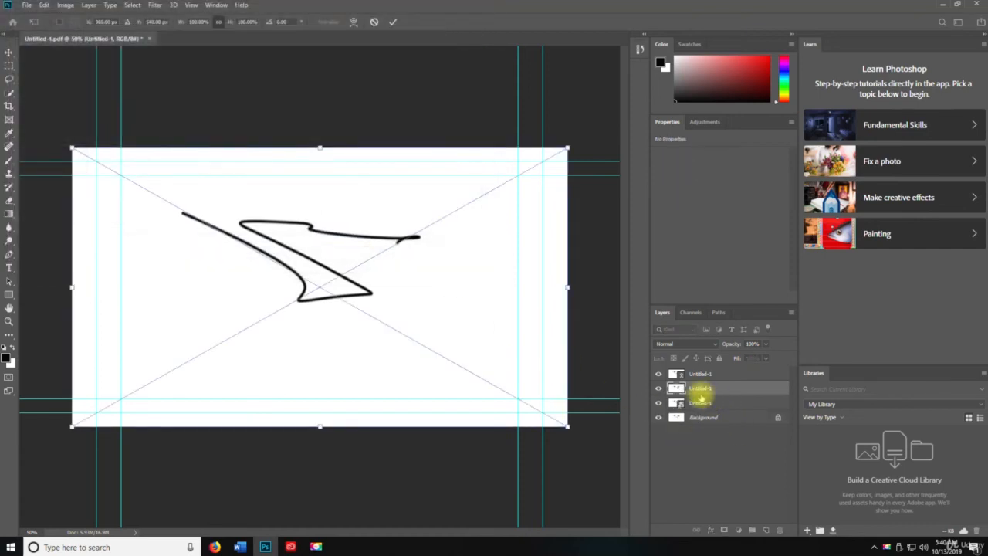
key("Return")
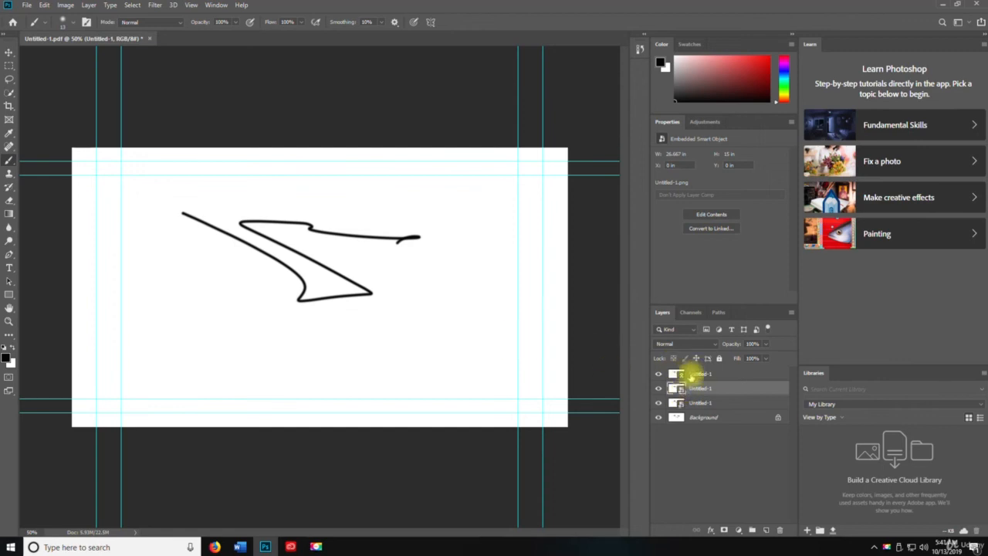
left_click(691, 375)
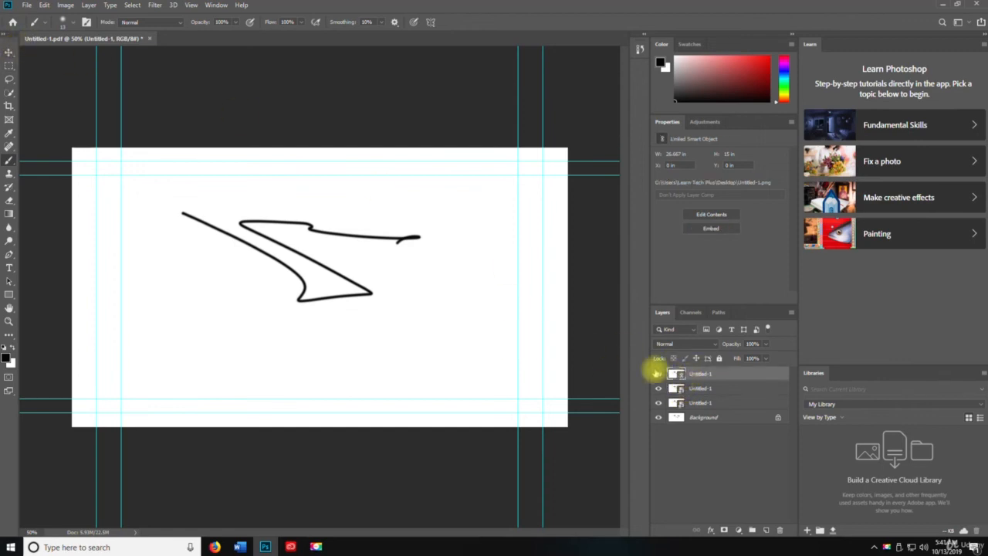
Step: Look at the Package command's destination dialog for the document and cancel it
left_click(26, 4)
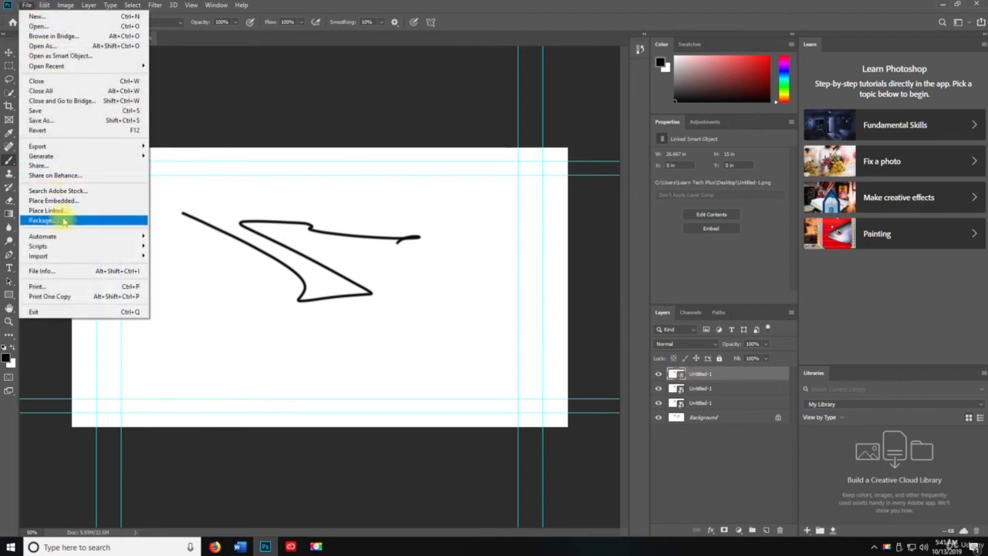
left_click(42, 220)
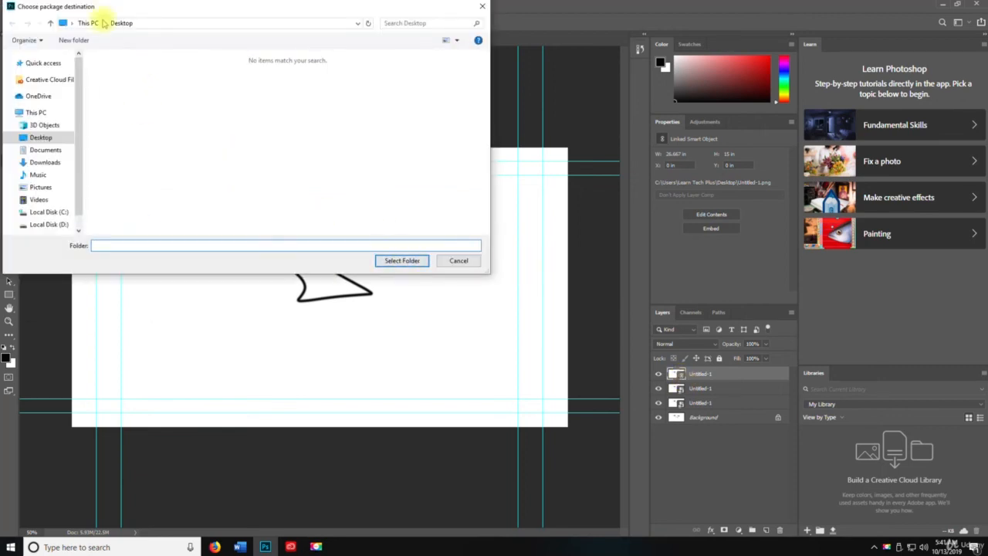
left_click(456, 261)
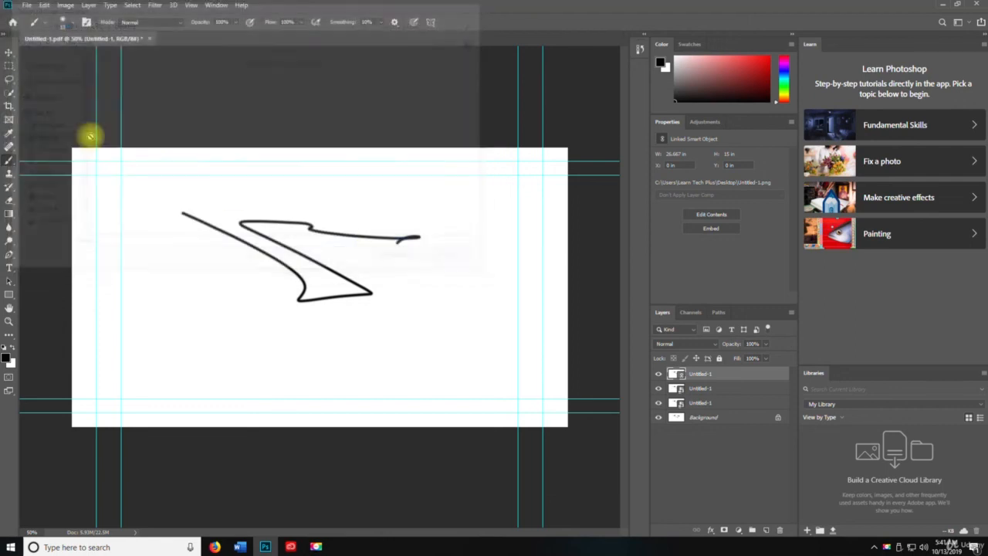
Step: Look over the Automate commands and run the Delete All Empty Layers script on the document
left_click(27, 11)
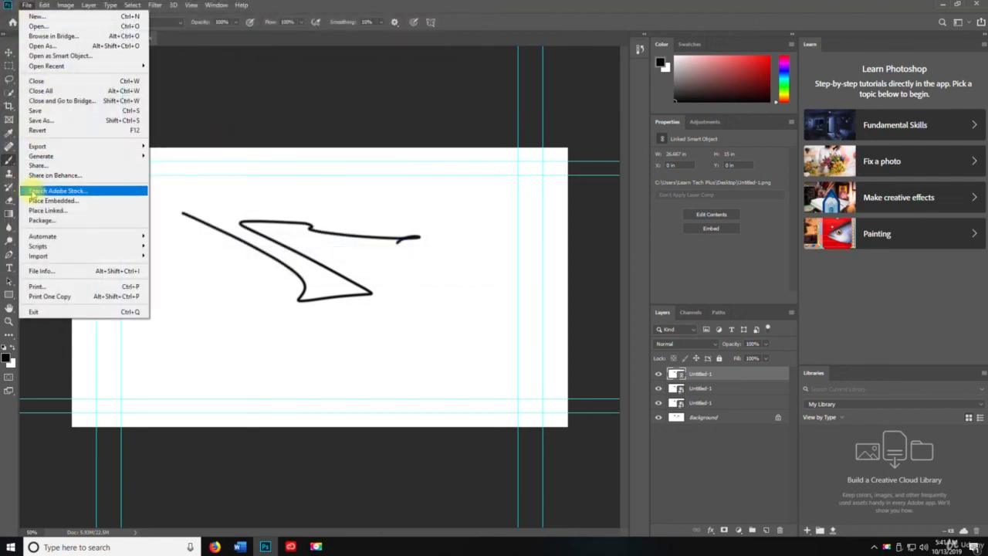
mouse_move(56, 237)
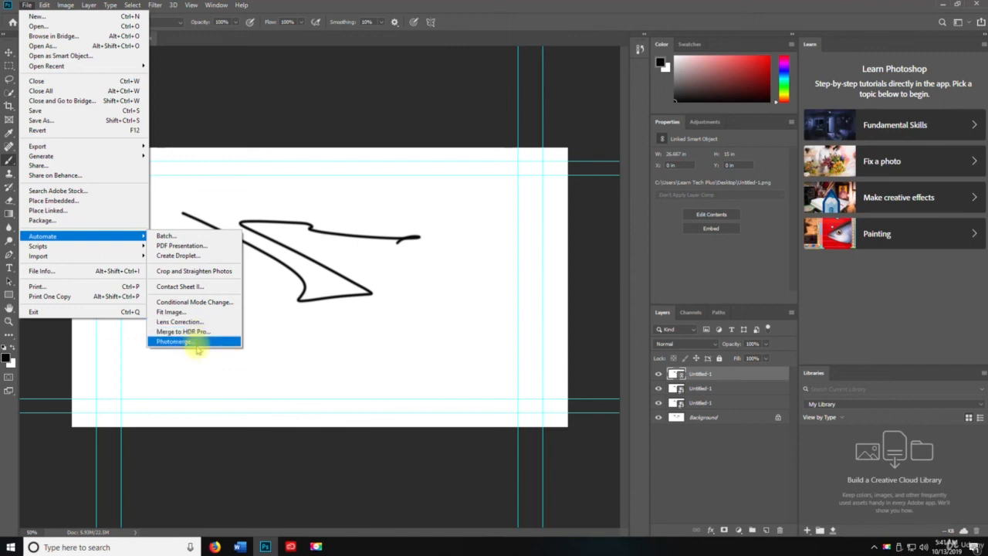
mouse_move(93, 251)
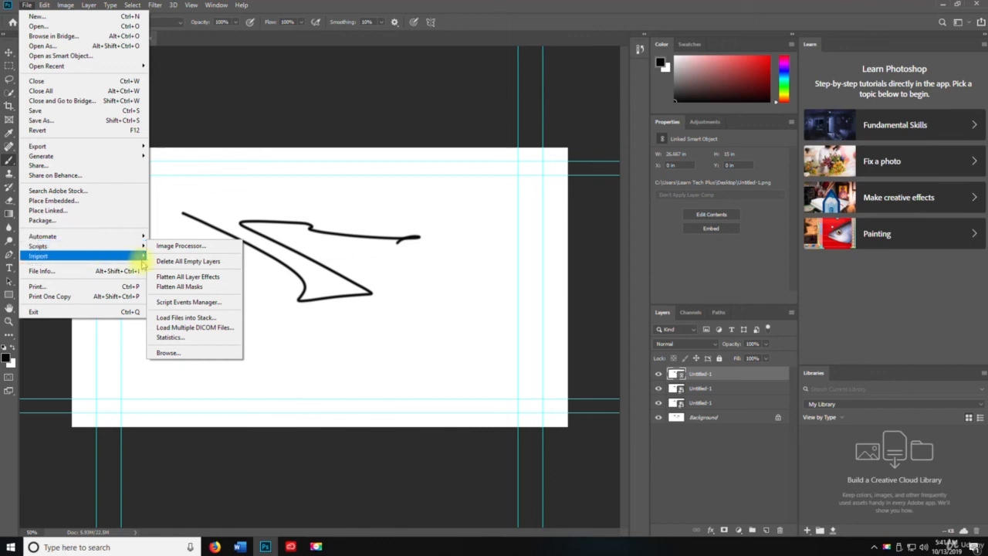
left_click(167, 263)
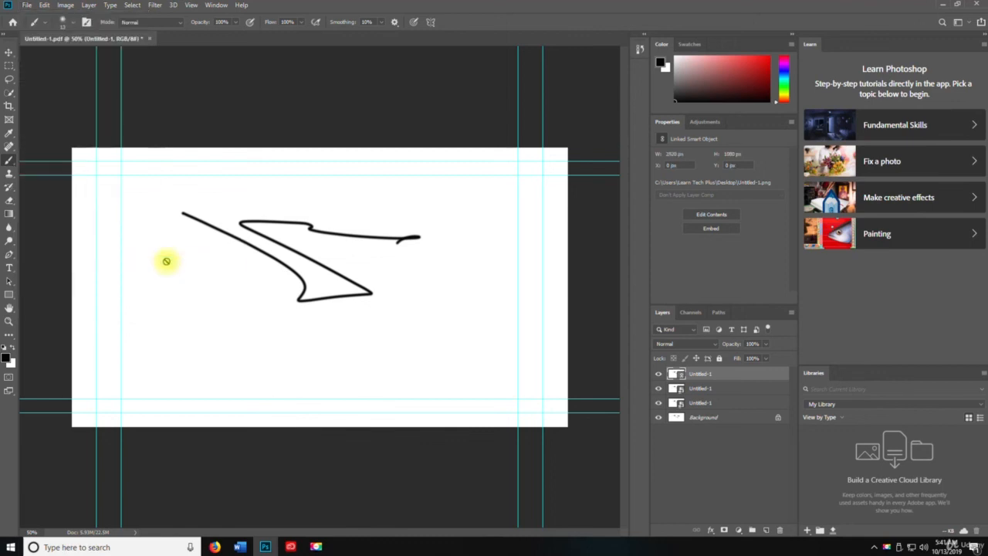
Step: Run the Flatten All Masks script and the Flatten All Layer Effects script on the document
left_click(27, 6)
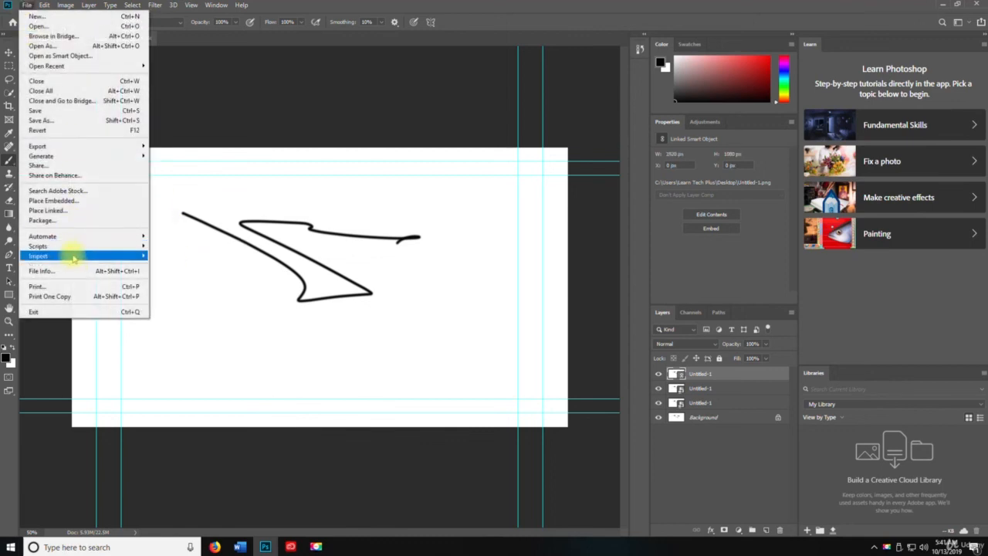
mouse_move(81, 245)
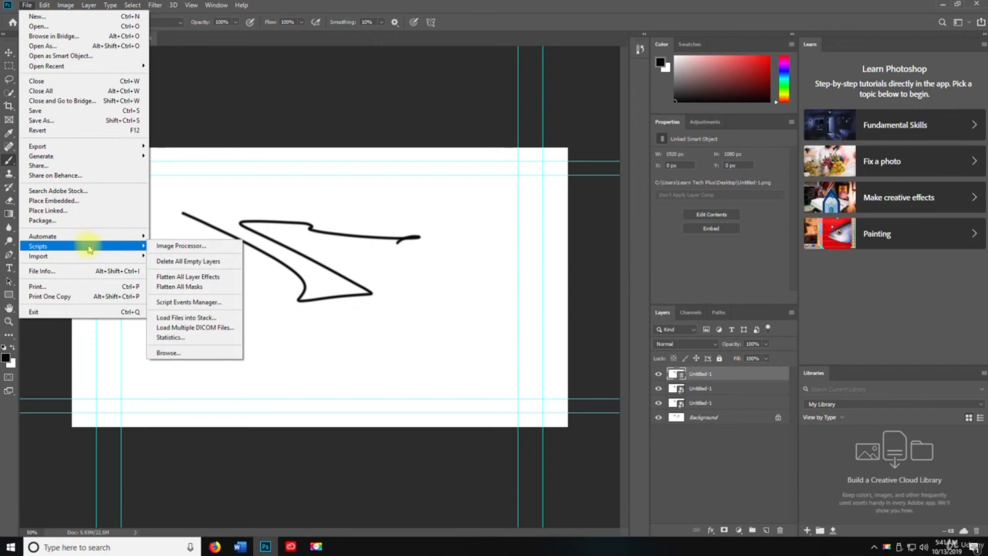
left_click(169, 287)
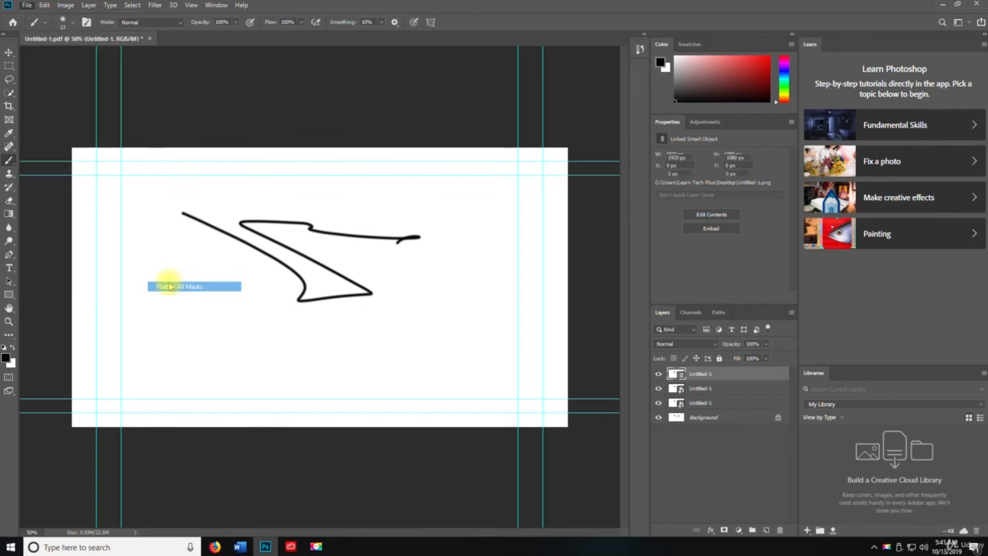
left_click(27, 6)
mouse_move(82, 245)
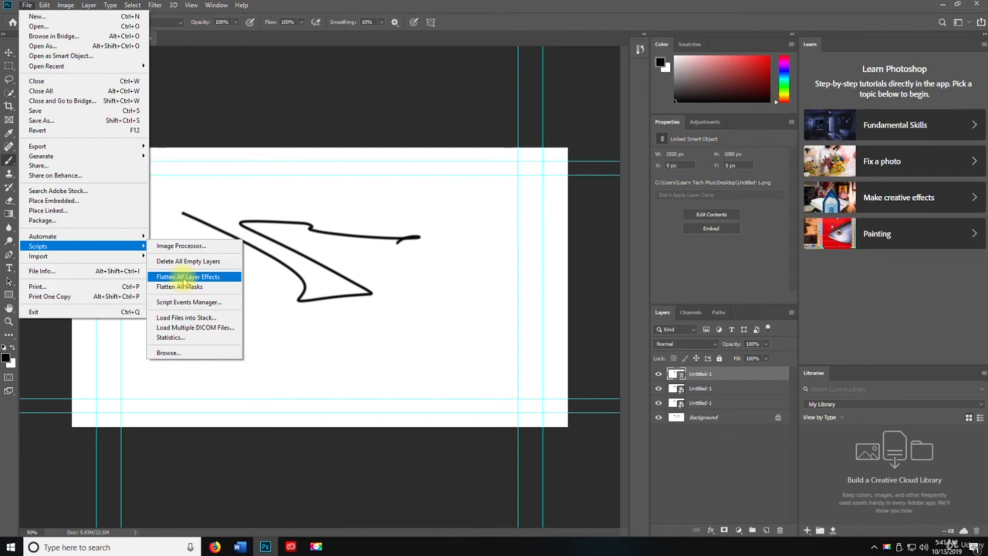
left_click(187, 276)
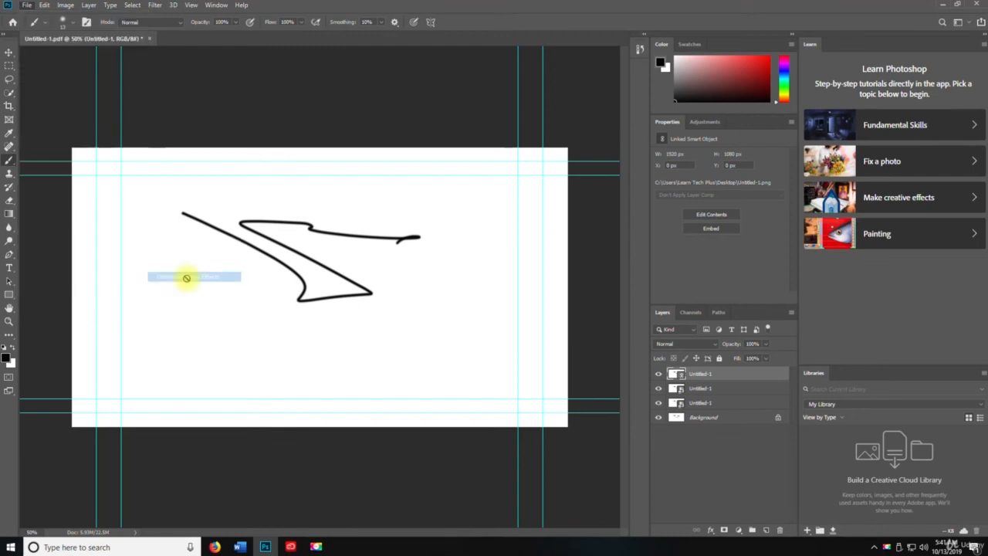
Step: Open the Script Events Manager to look at its options, and close it
left_click(26, 4)
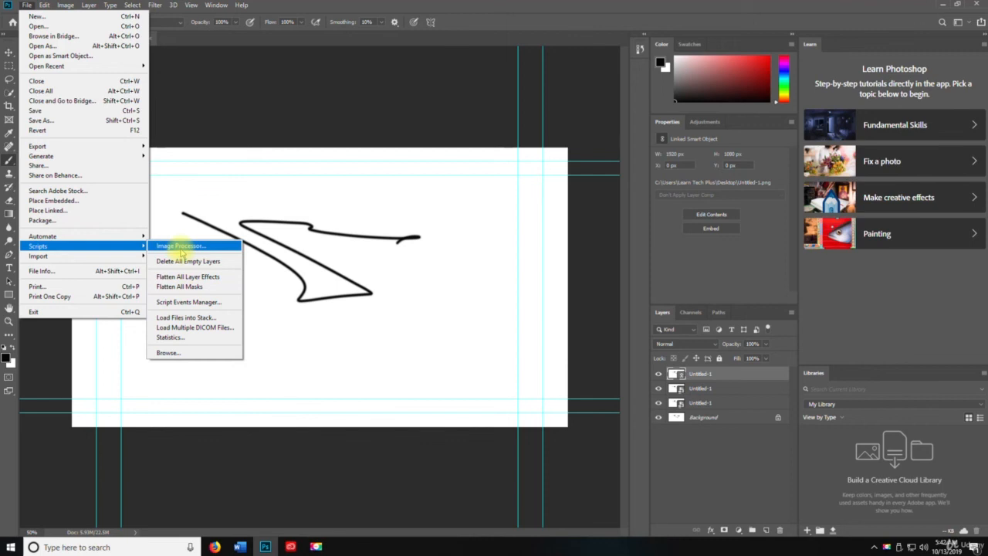
left_click(177, 303)
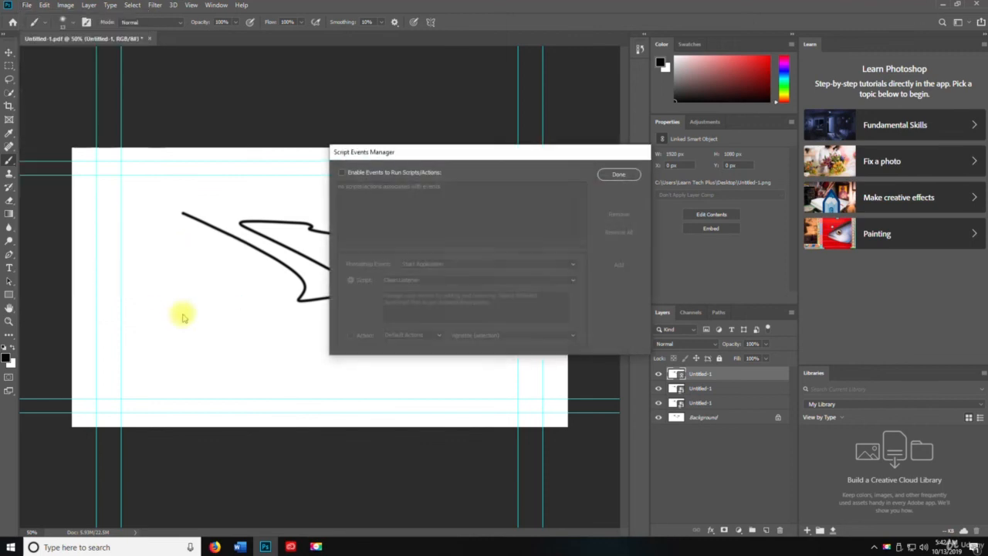
left_click(618, 174)
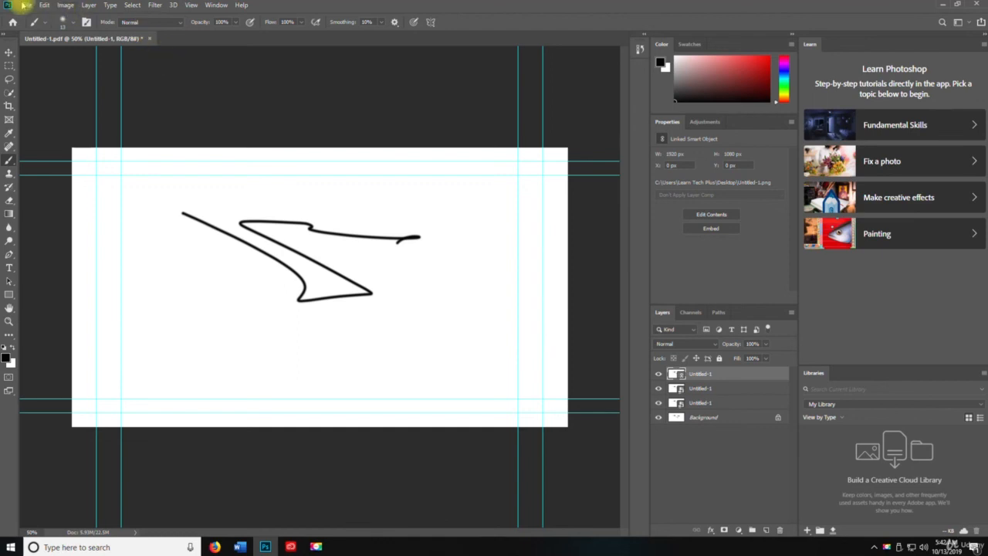
Step: Examine the document's File Info, including the Basic, Camera Data, IPTC Extension, DICOM and Raw Data metadata, and cancel without changes
left_click(26, 4)
mouse_move(85, 247)
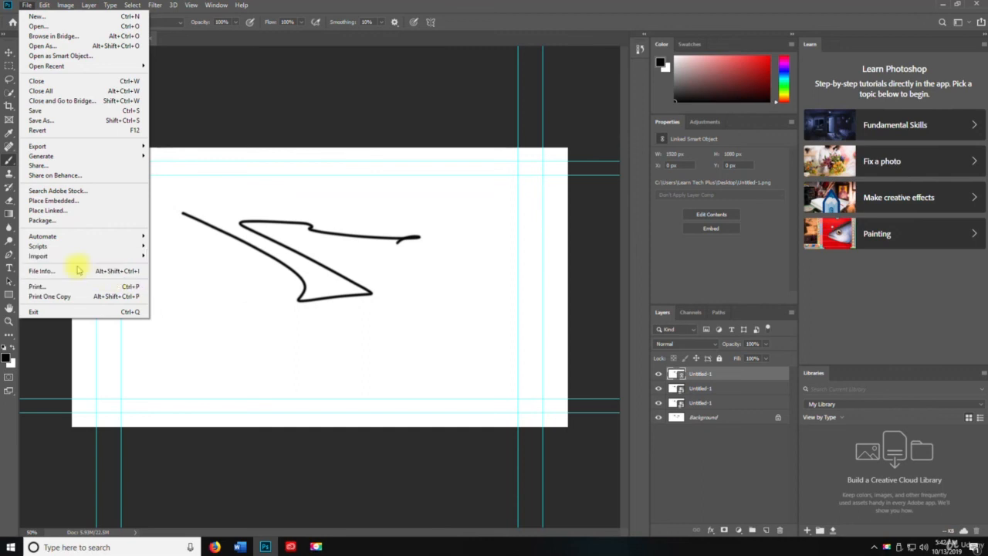
left_click(92, 270)
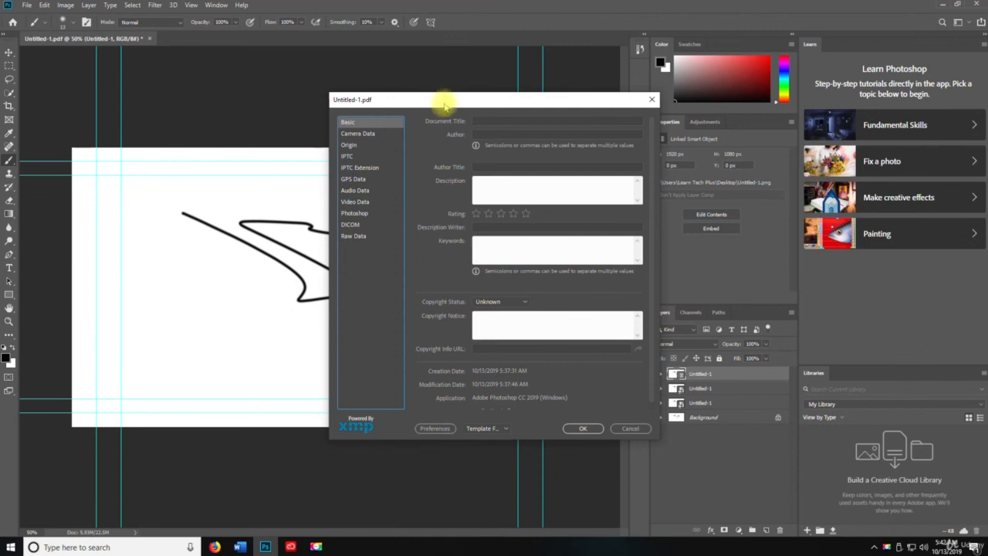
left_click_drag(447, 99, 264, 68)
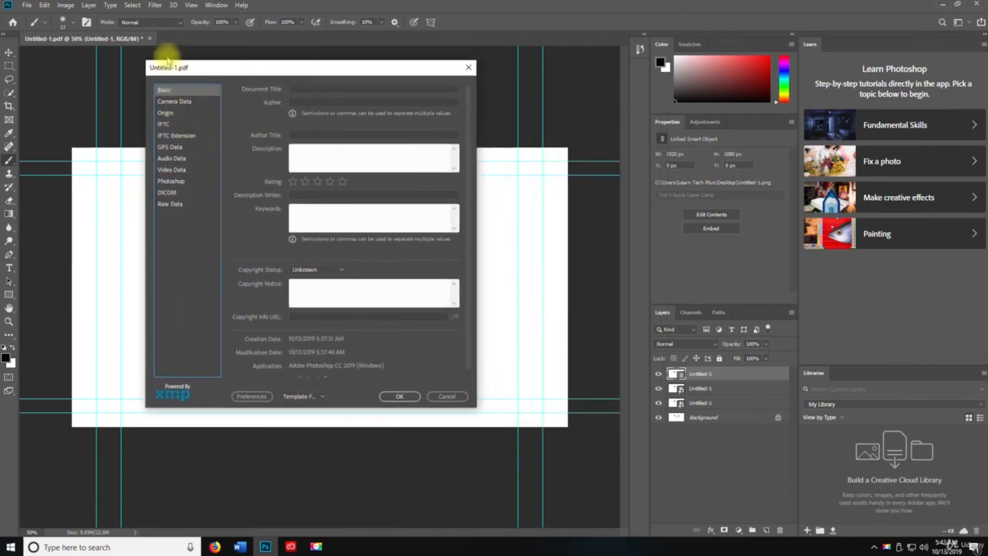
scroll(309, 249, "down", 1)
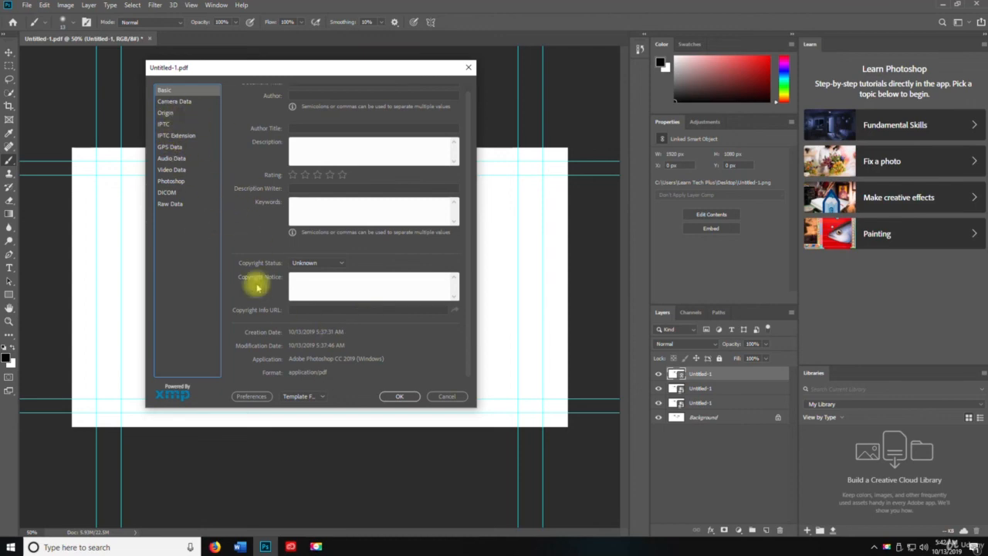
left_click(169, 102)
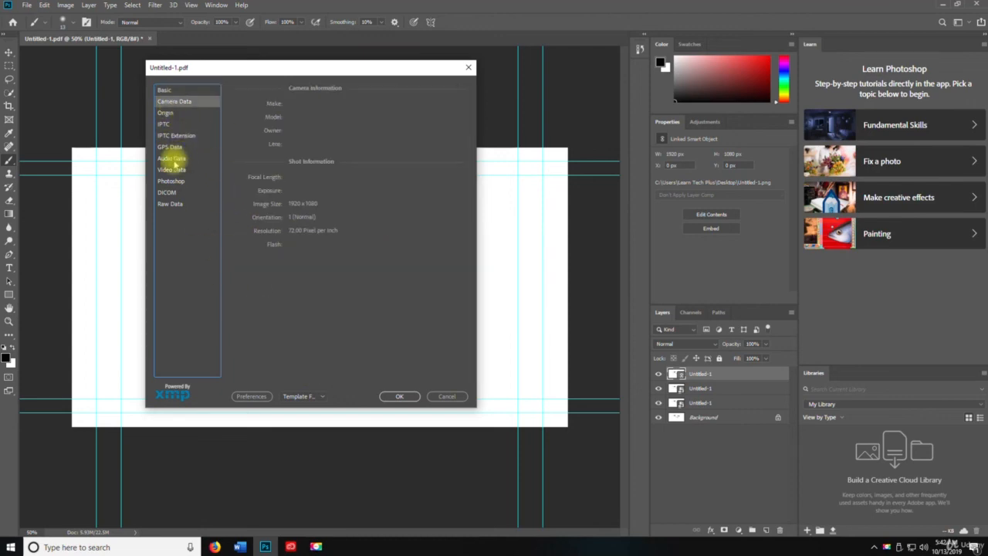
left_click(176, 135)
left_click(171, 192)
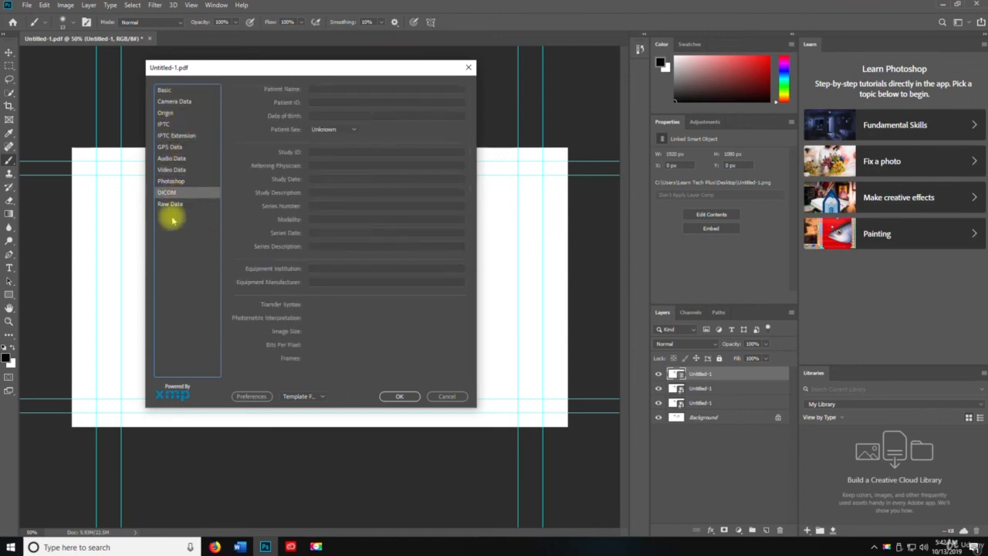
left_click(171, 203)
scroll(316, 285, "down", 5)
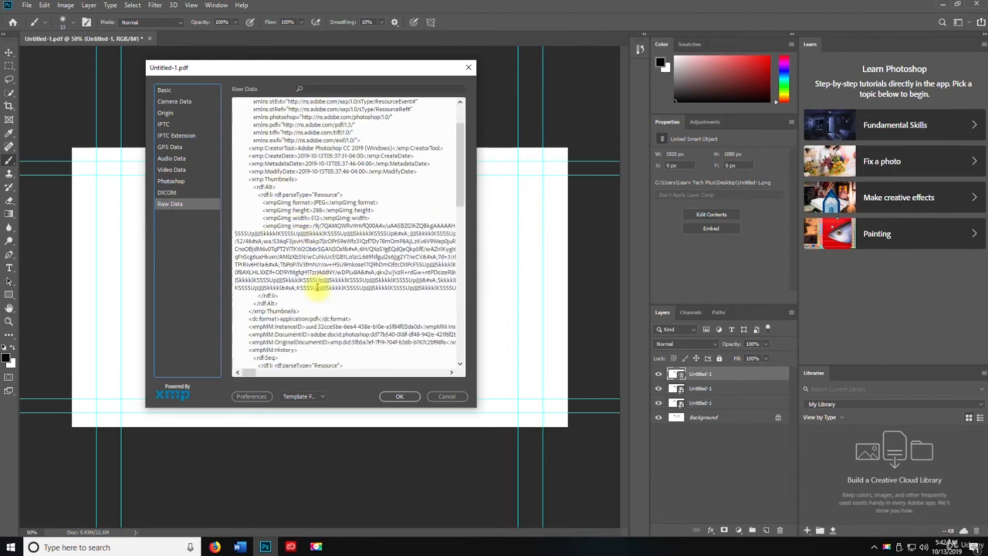
scroll(316, 286, "up", 5)
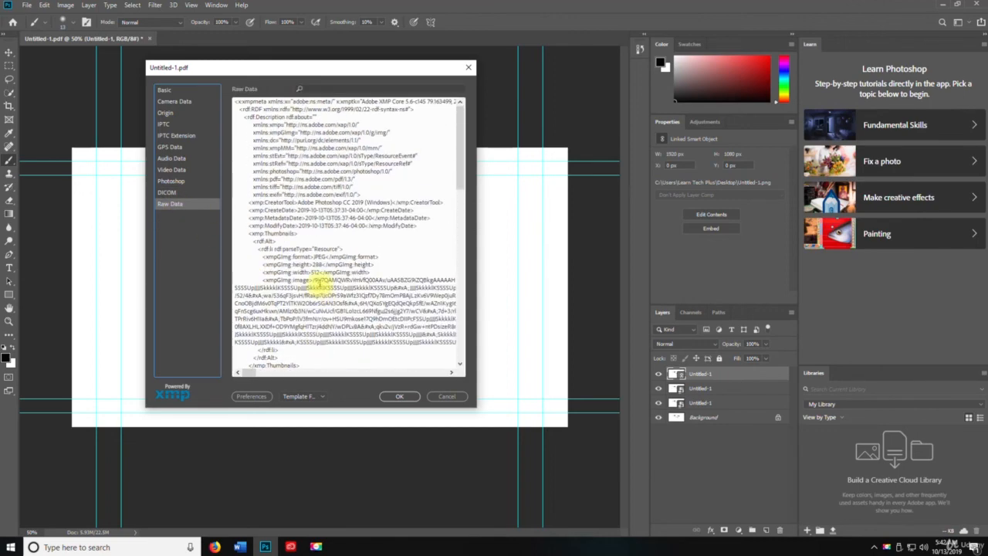
left_click(449, 397)
Step: Look at the document's Print settings and cancel them, and start Print One Copy but cancel it before printing
left_click(27, 6)
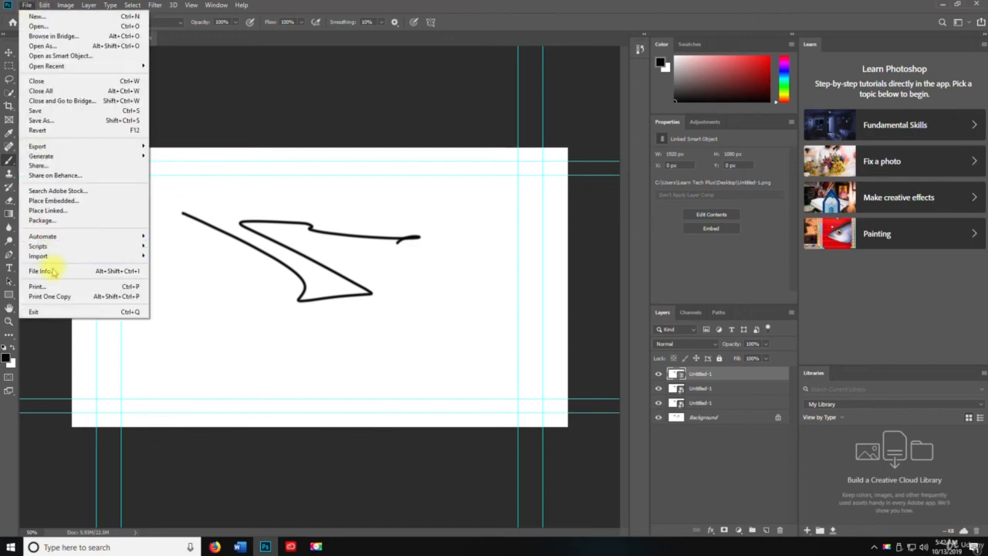
left_click(40, 287)
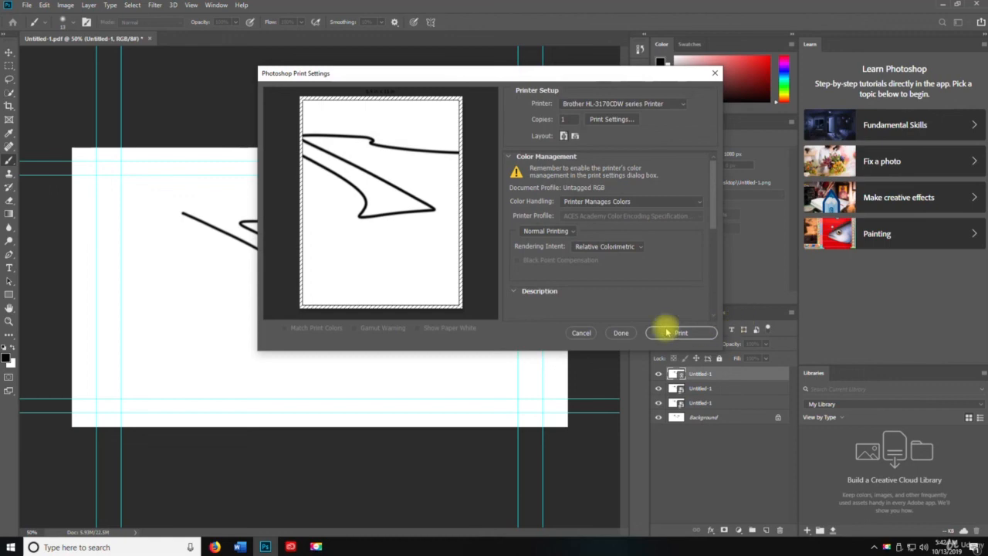
left_click(581, 332)
left_click(26, 6)
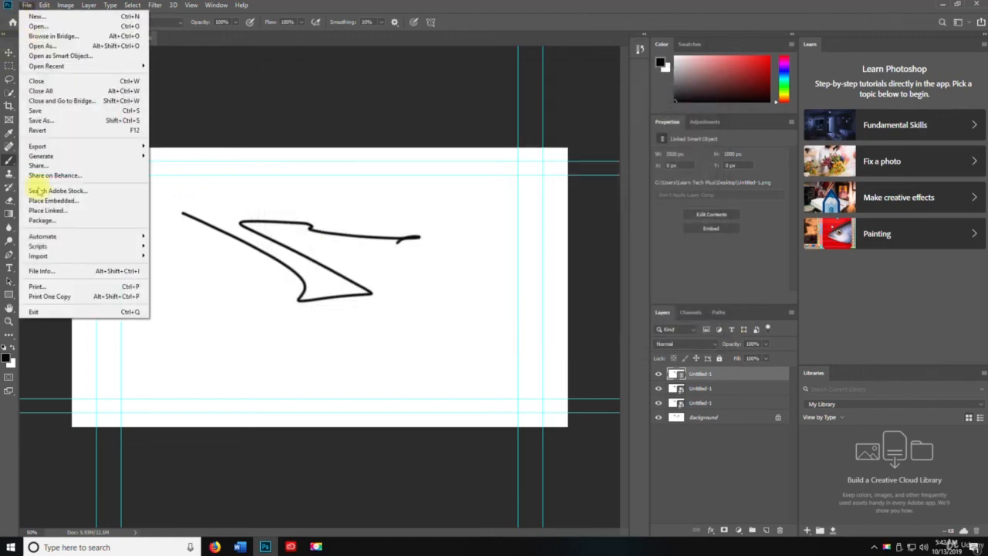
left_click(66, 297)
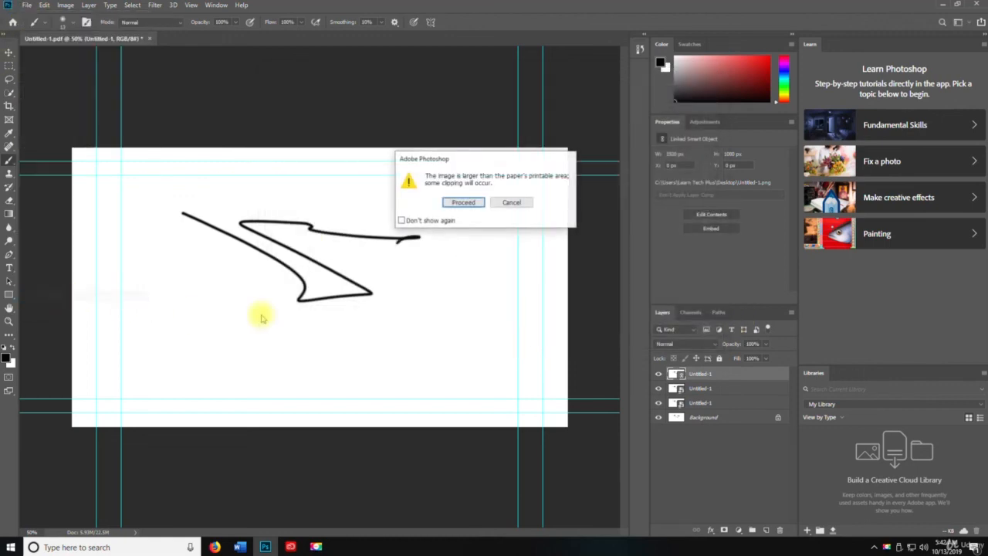
left_click(512, 202)
Step: Exit Photoshop with the Untitled-1.pdf document still open and return to the desktop
left_click(26, 5)
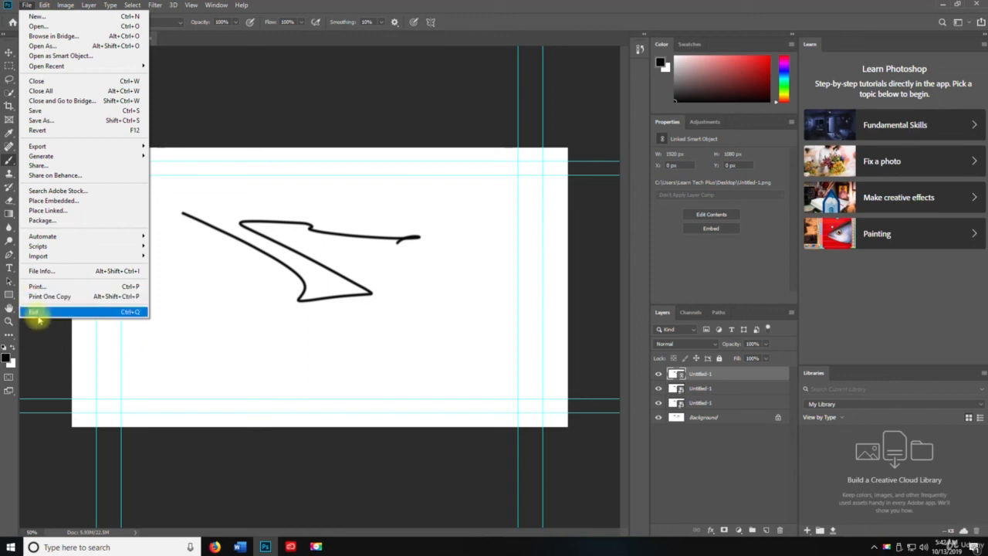
left_click(37, 313)
left_click_drag(475, 161, 272, 145)
left_click(286, 187)
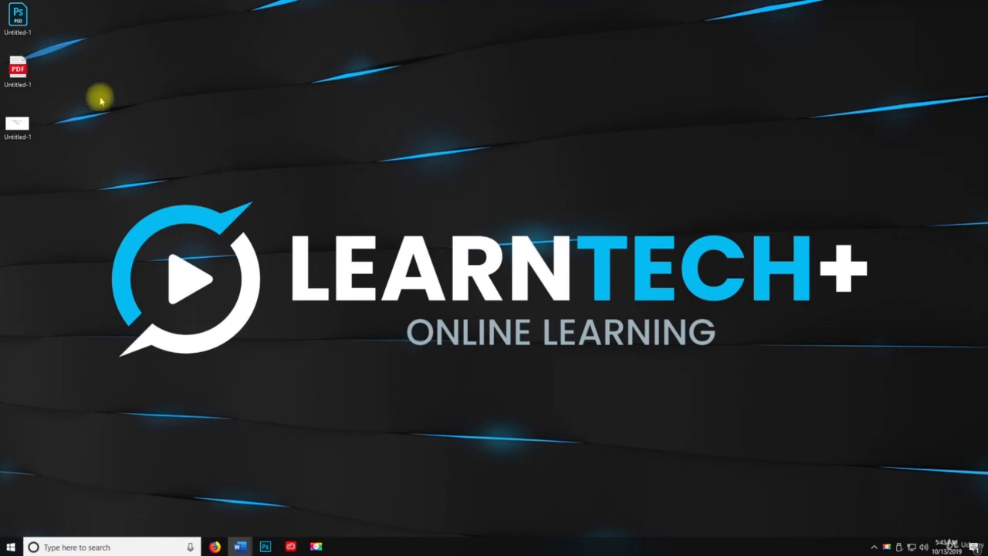
Step: Delete the three Untitled-1 files (PSD, PDF and image) from the desktop
left_click_drag(45, 12, 20, 139)
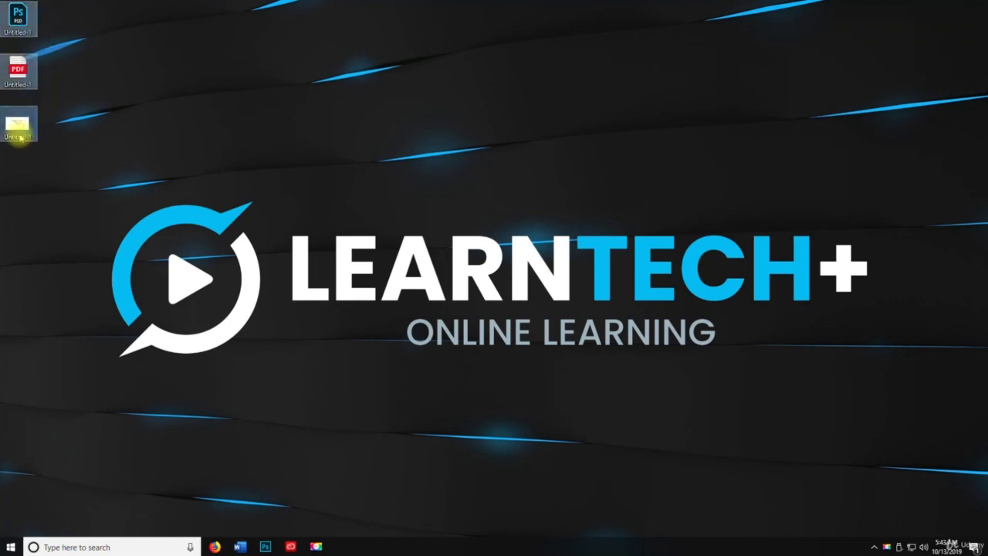
key("Delete")
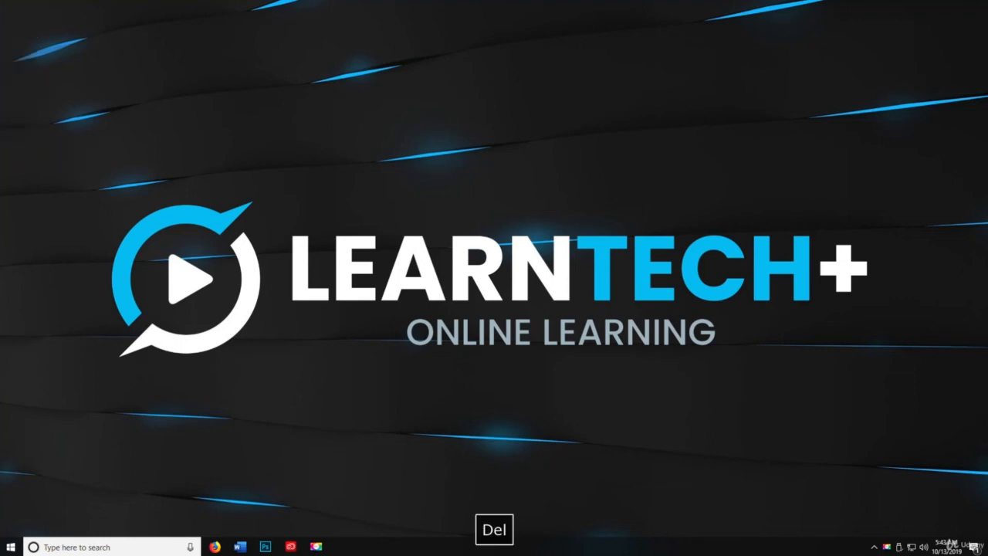